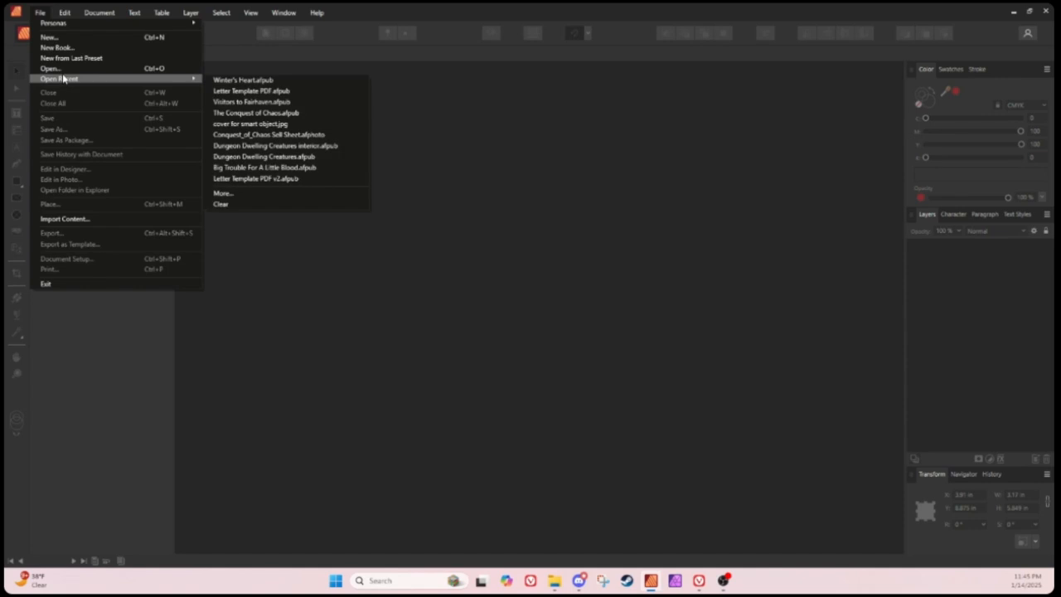
# Step: Open Letter Template PDF.afpub, examine its pages and its two-column master page, and close the file
pyautogui.click(246, 91)
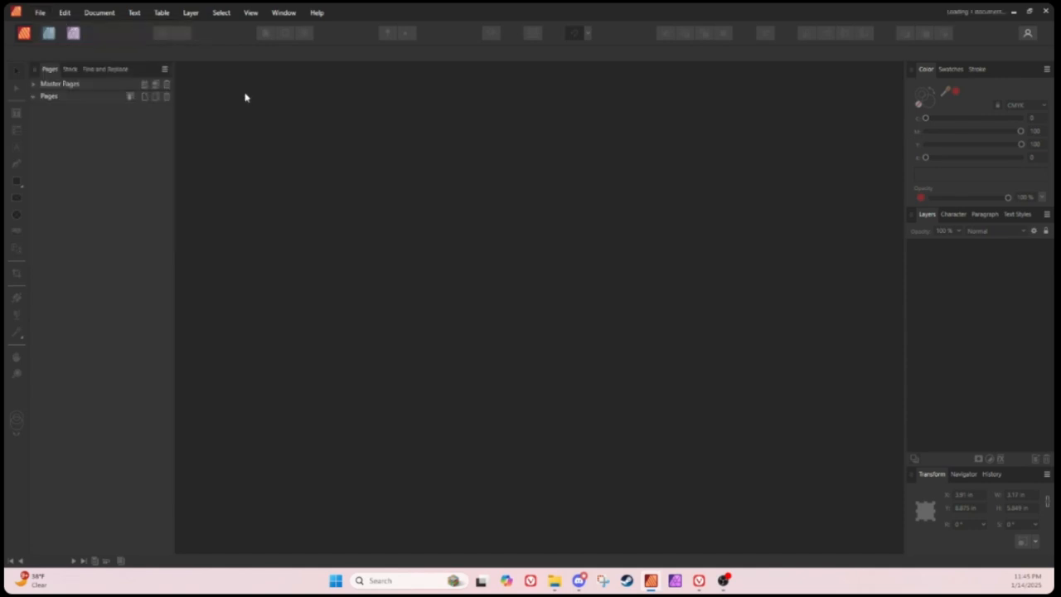
pyautogui.scroll(-3, 501, 322)
pyautogui.scroll(-2, 512, 329)
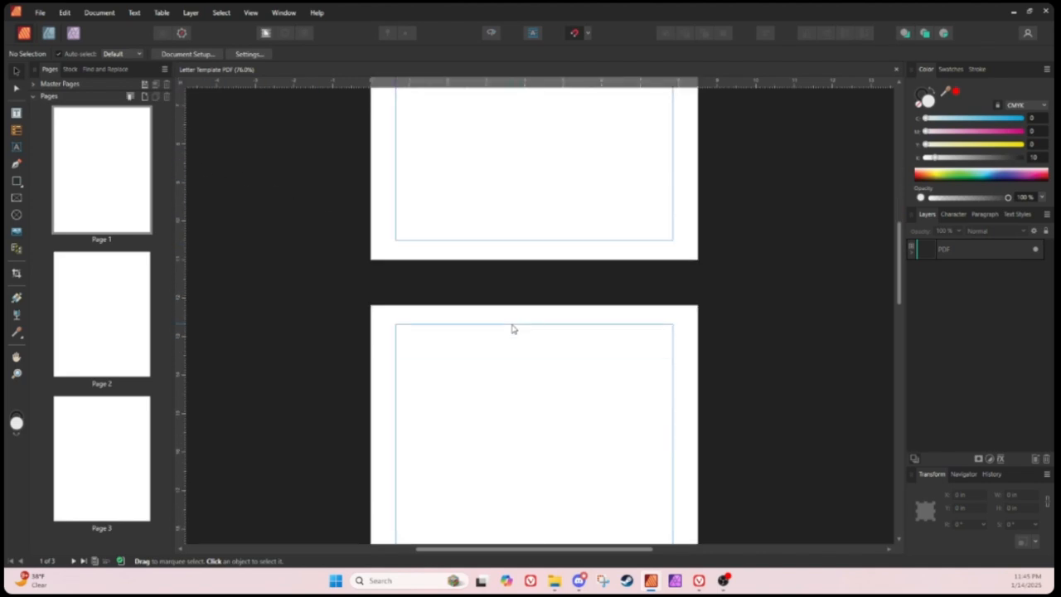
pyautogui.scroll(2, 511, 329)
pyautogui.click(33, 85)
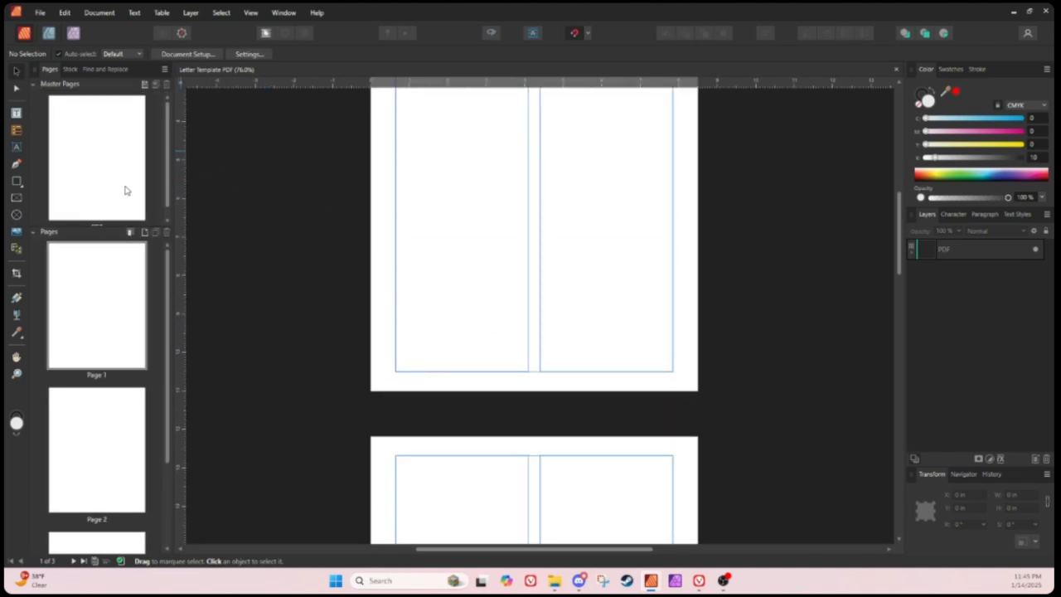
pyautogui.doubleClick(129, 192)
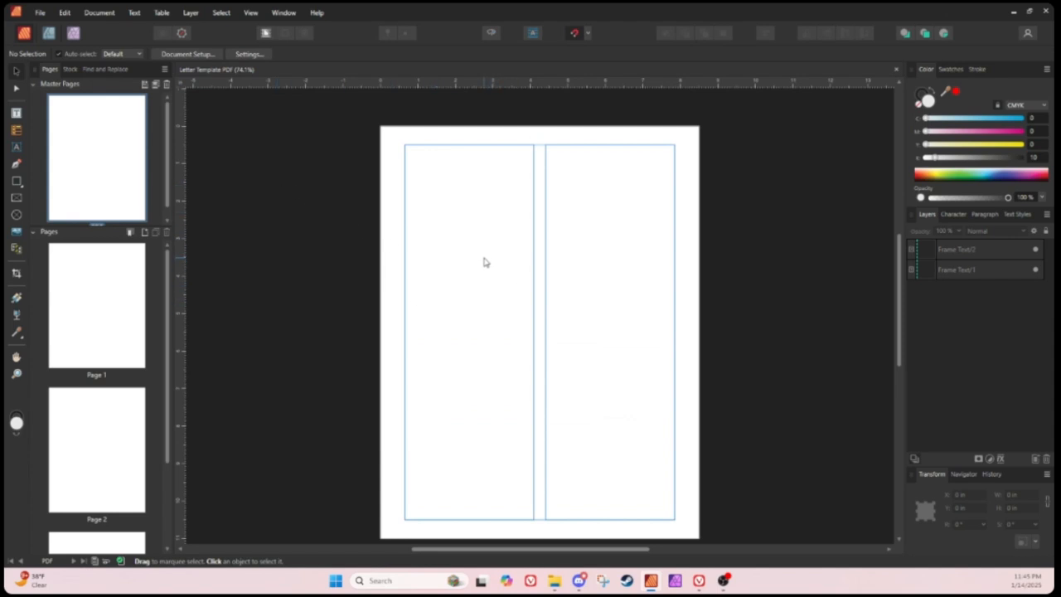
pyautogui.scroll(-1, 483, 261)
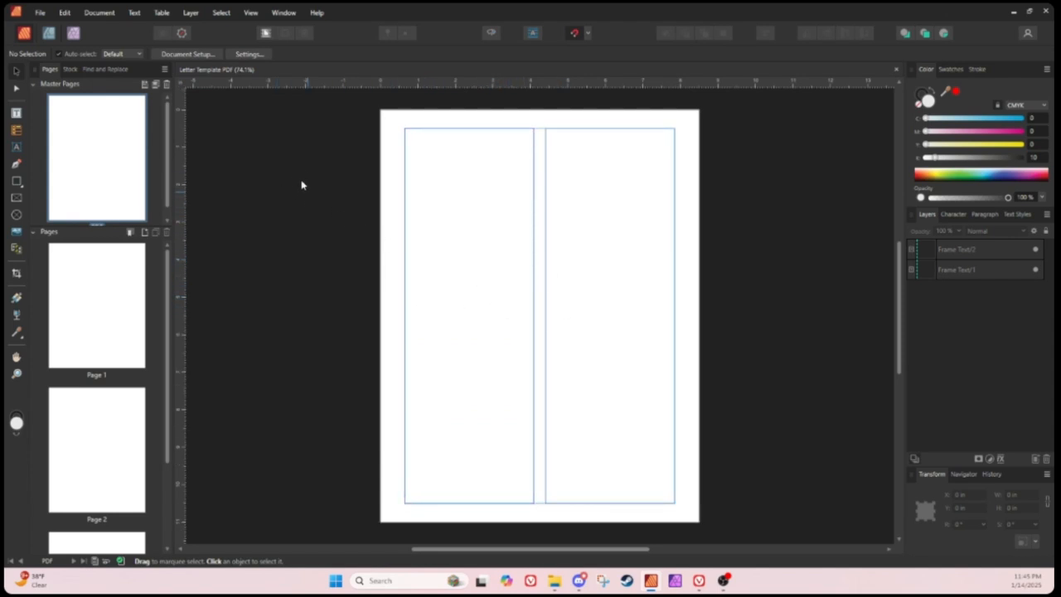
pyautogui.scroll(1, 303, 177)
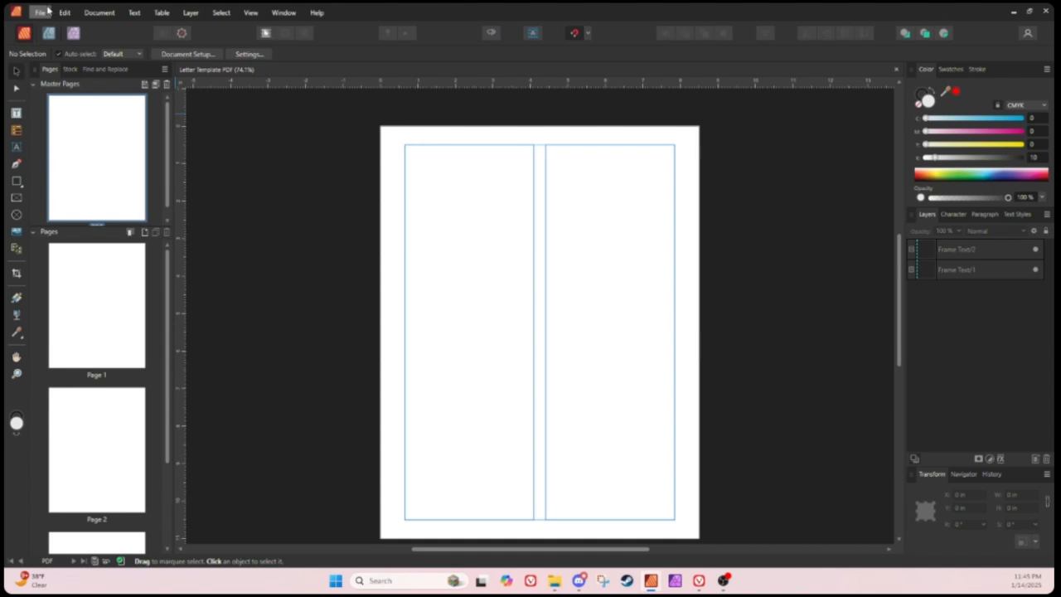
pyautogui.click(896, 69)
# Step: Start a new document from the A5 print preset and change its document units to inches
pyautogui.click(40, 12)
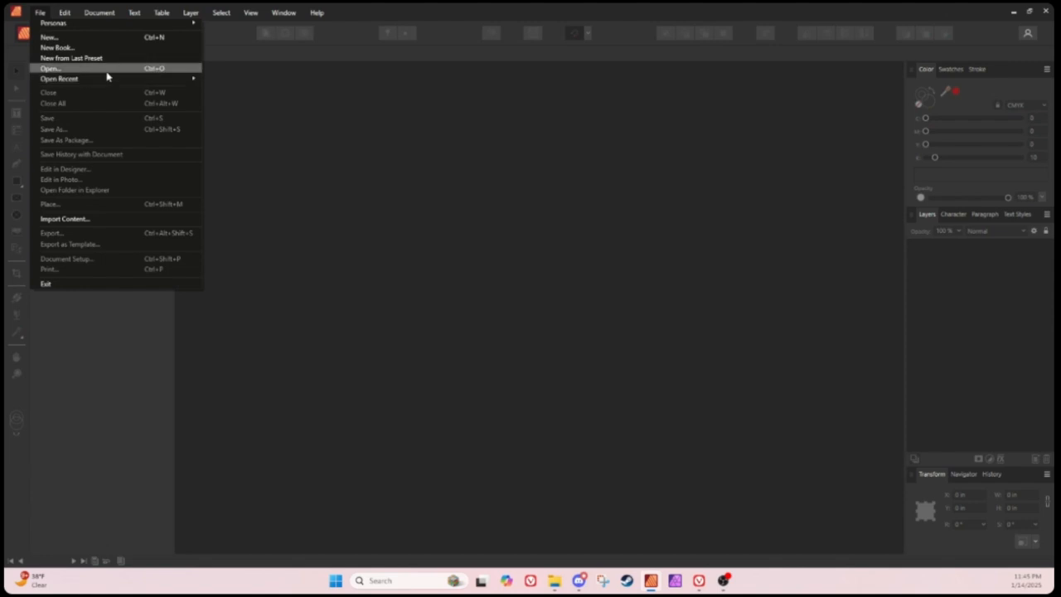
pyautogui.click(82, 39)
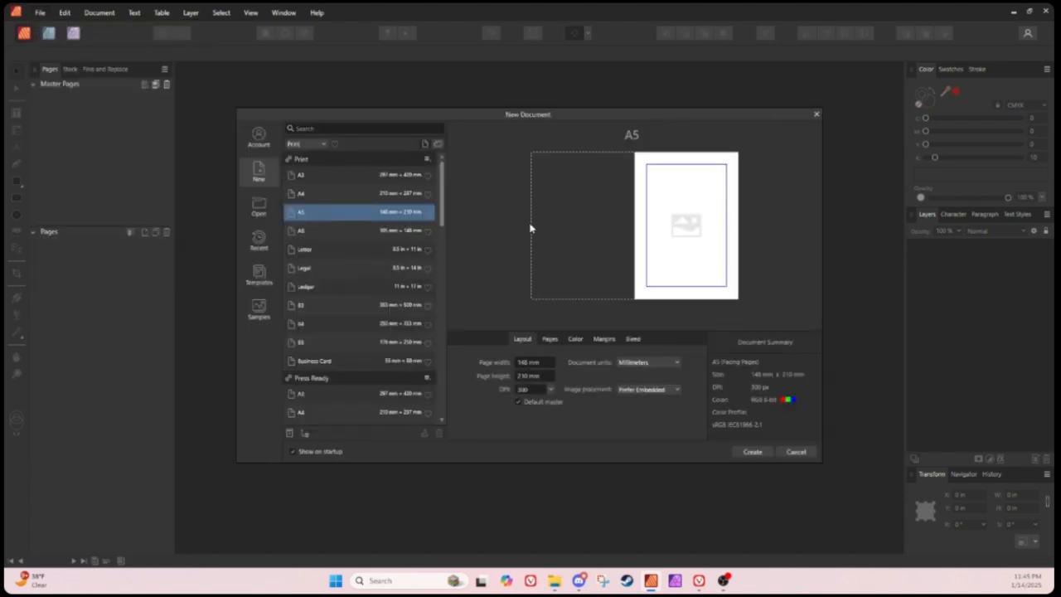
pyautogui.click(319, 253)
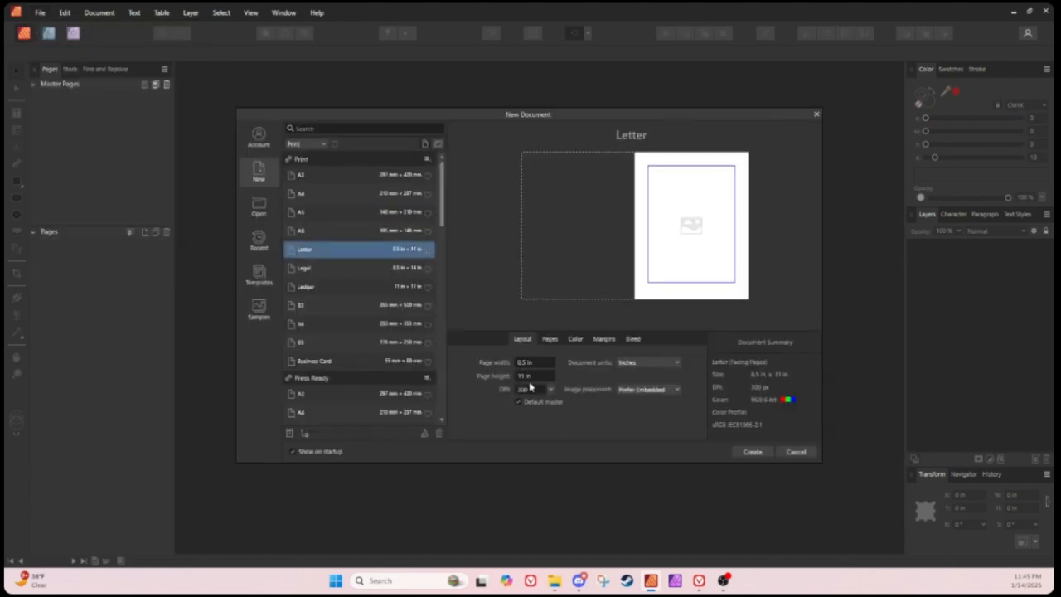
pyautogui.click(330, 218)
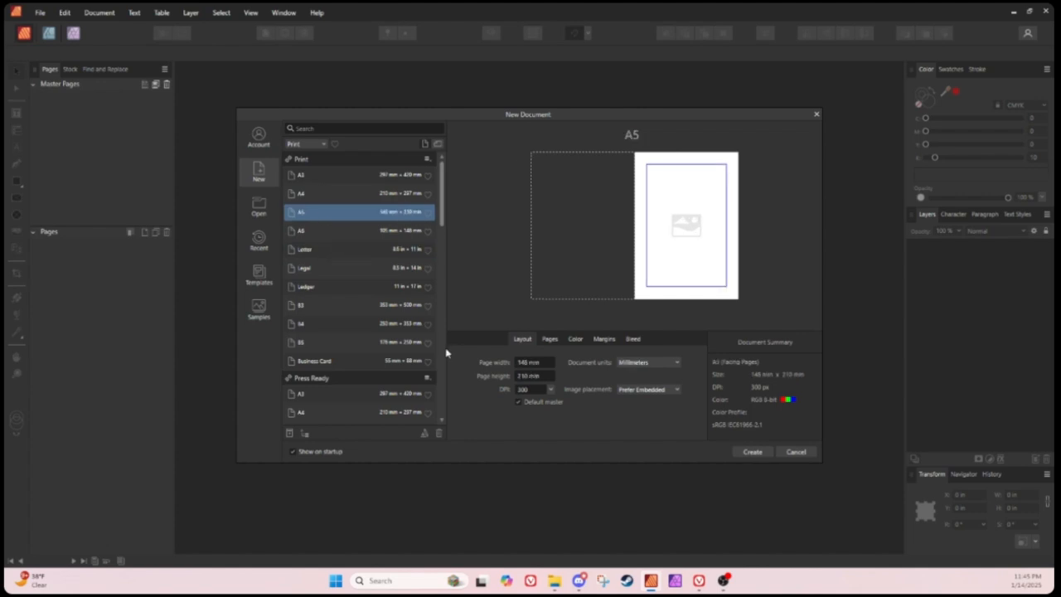
pyautogui.click(637, 362)
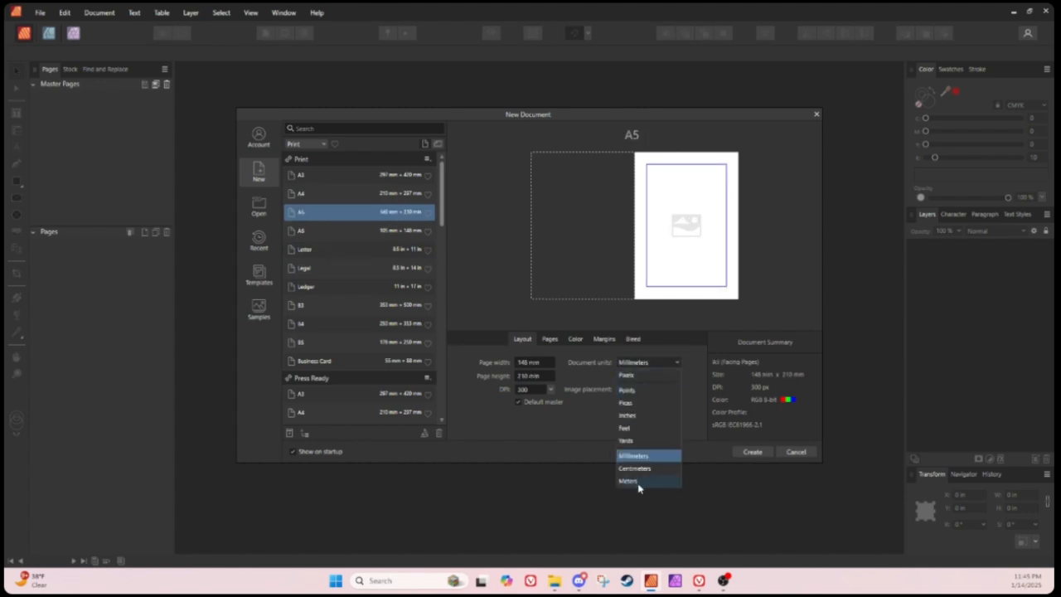
pyautogui.click(640, 416)
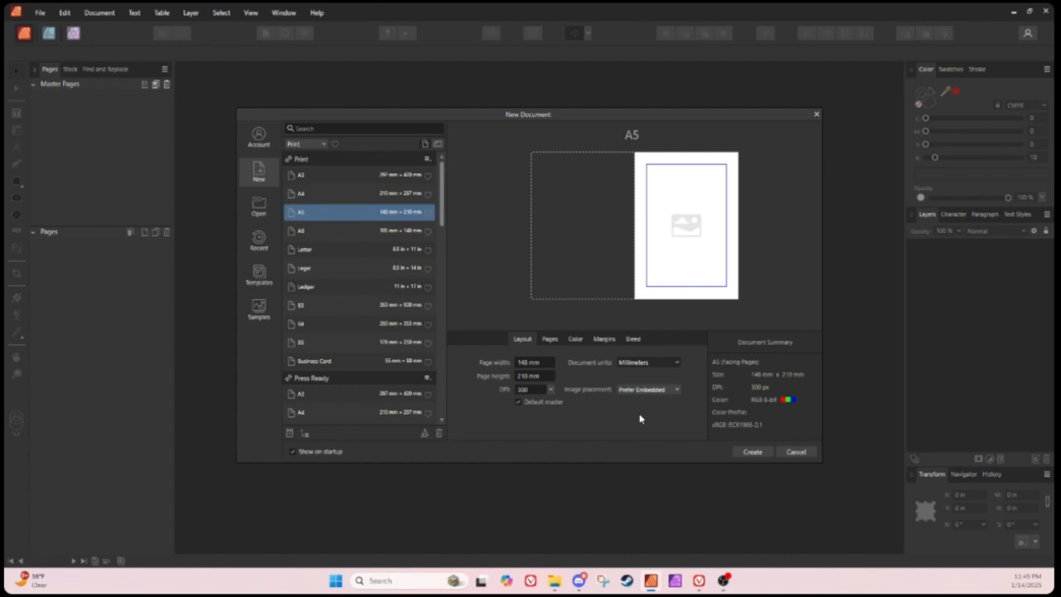
# Step: Set the new document's page width to 5.5 in and page height to 8.5 in
pyautogui.click(531, 362)
pyautogui.write('5.5')
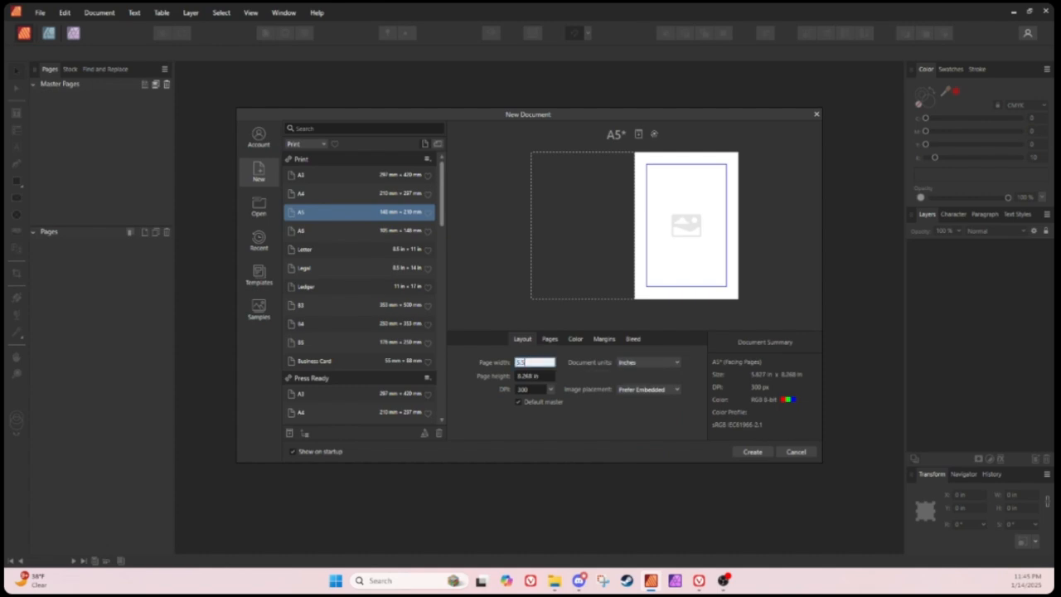
pyautogui.click(534, 376)
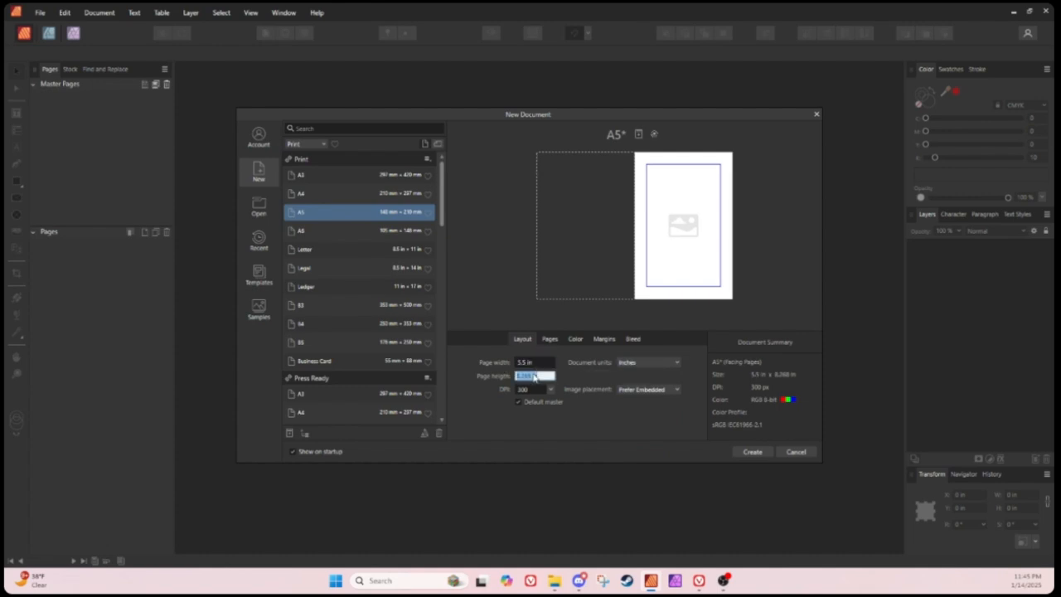
pyautogui.write('8.5')
pyautogui.press('Return')
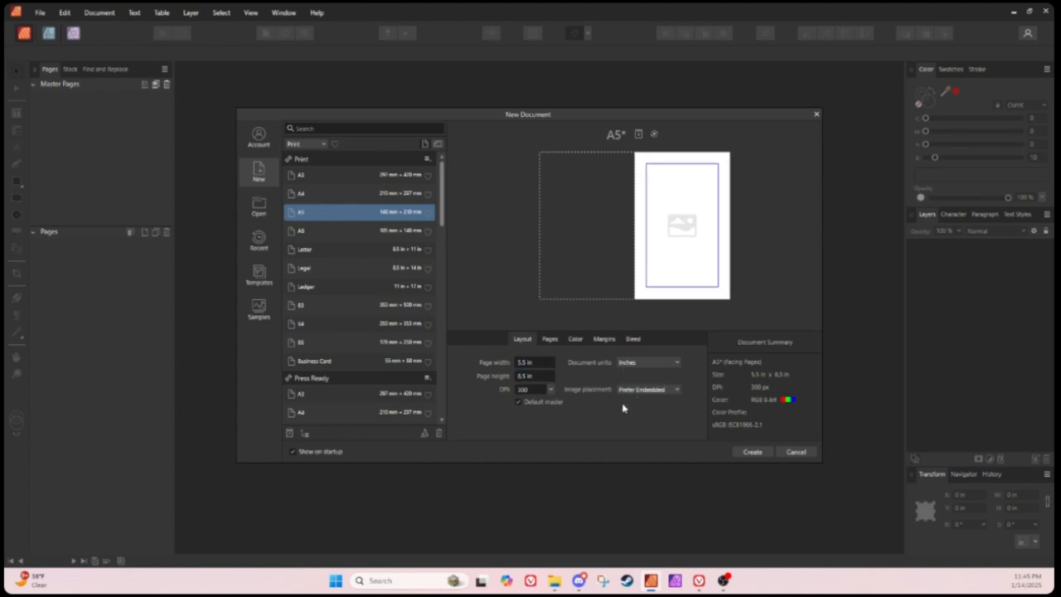
# Step: Set the document's color format to CMYK/8 with the CGATS21_CRPC1.icc color profile
pyautogui.click(548, 340)
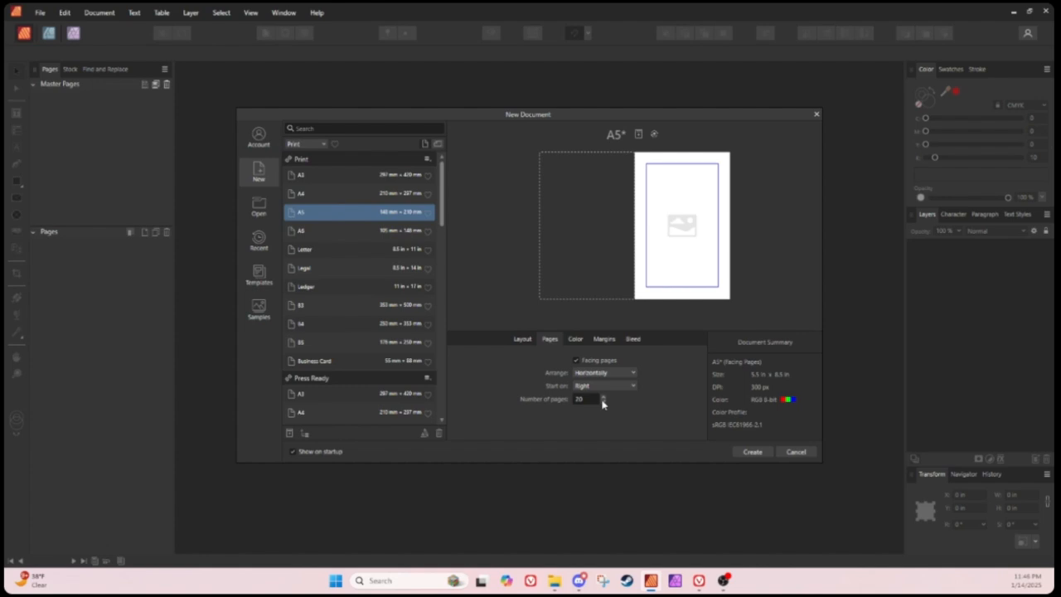
pyautogui.click(574, 339)
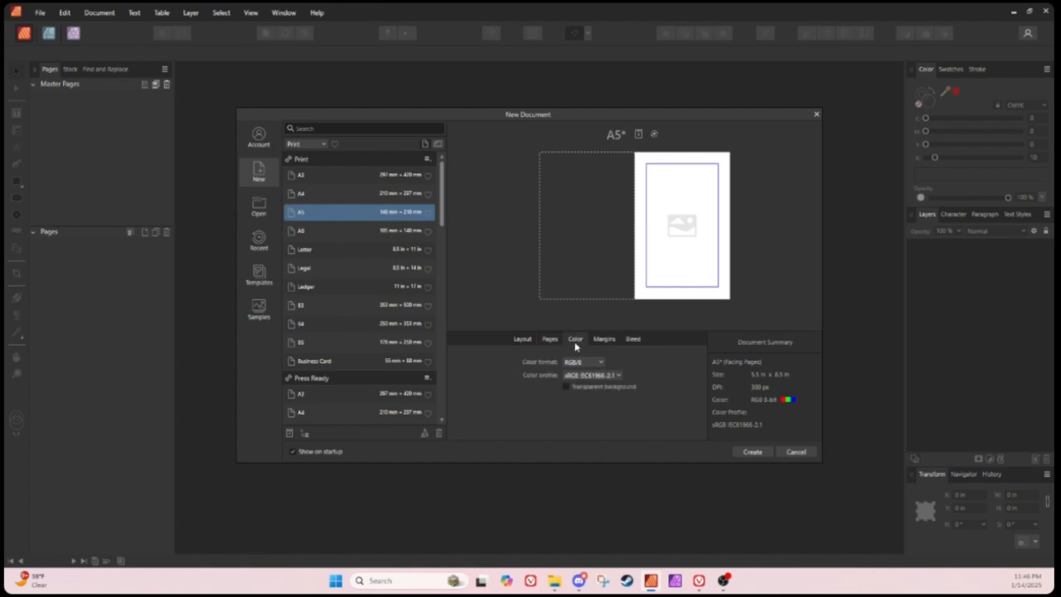
pyautogui.click(581, 368)
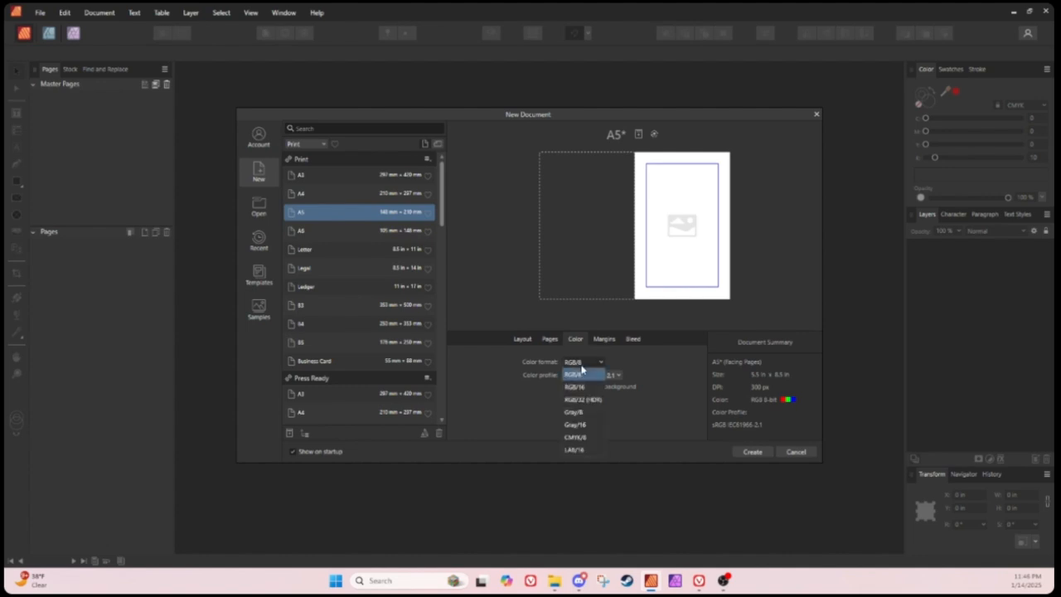
pyautogui.click(585, 441)
pyautogui.click(599, 377)
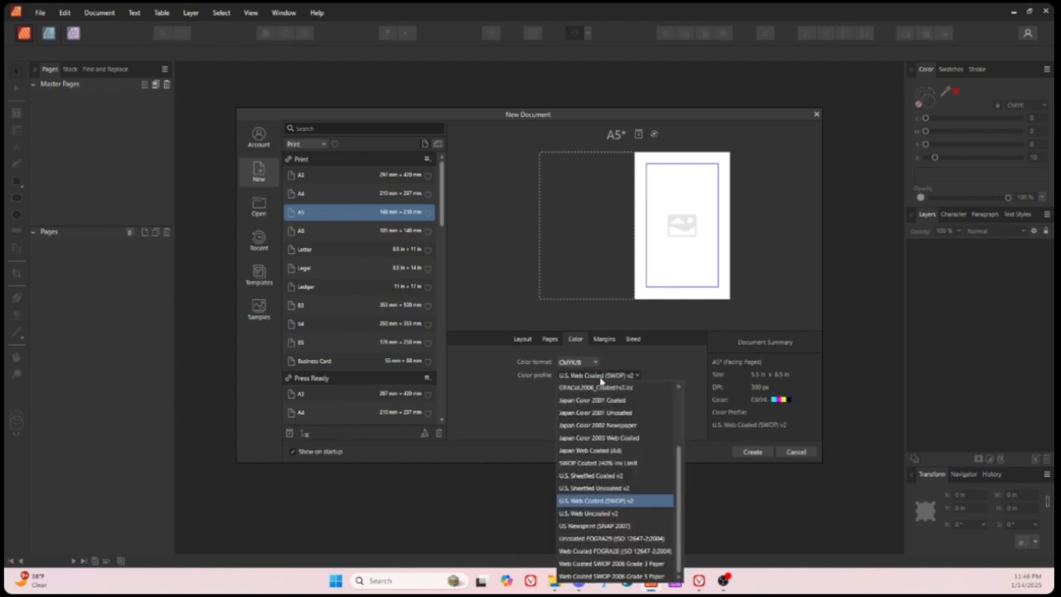
pyautogui.scroll(3, 614, 417)
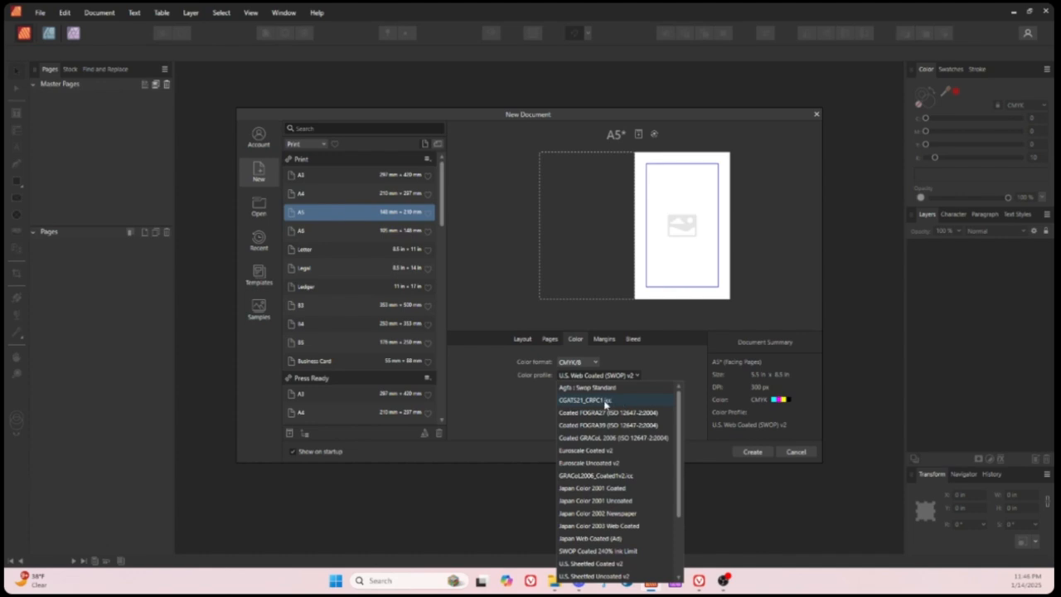
pyautogui.click(606, 404)
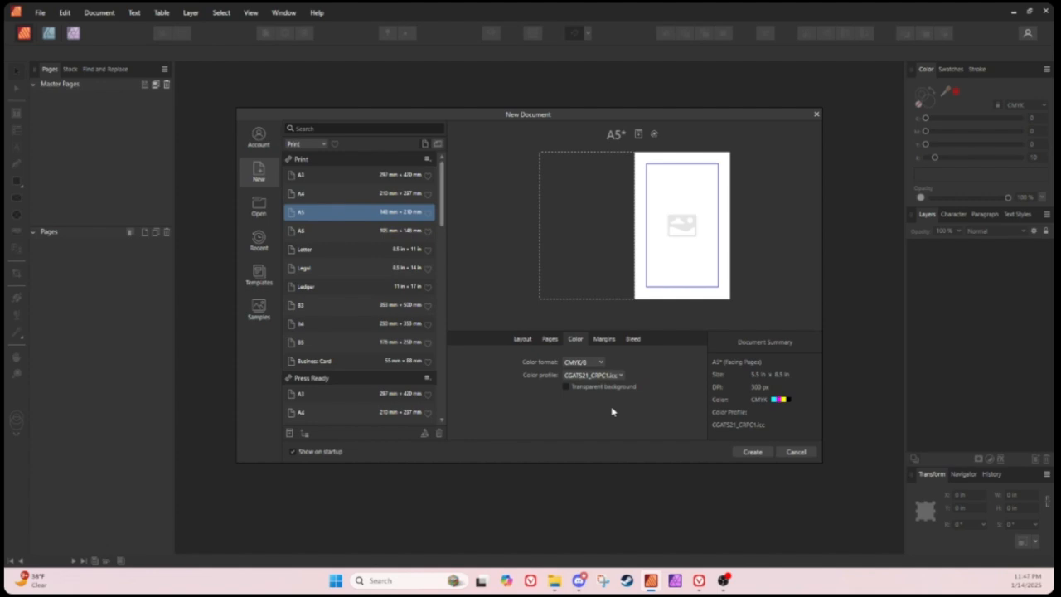
# Step: Set the inner, outer, top and bottom page margins to 0.5 in
pyautogui.click(523, 338)
pyautogui.click(550, 339)
pyautogui.click(524, 339)
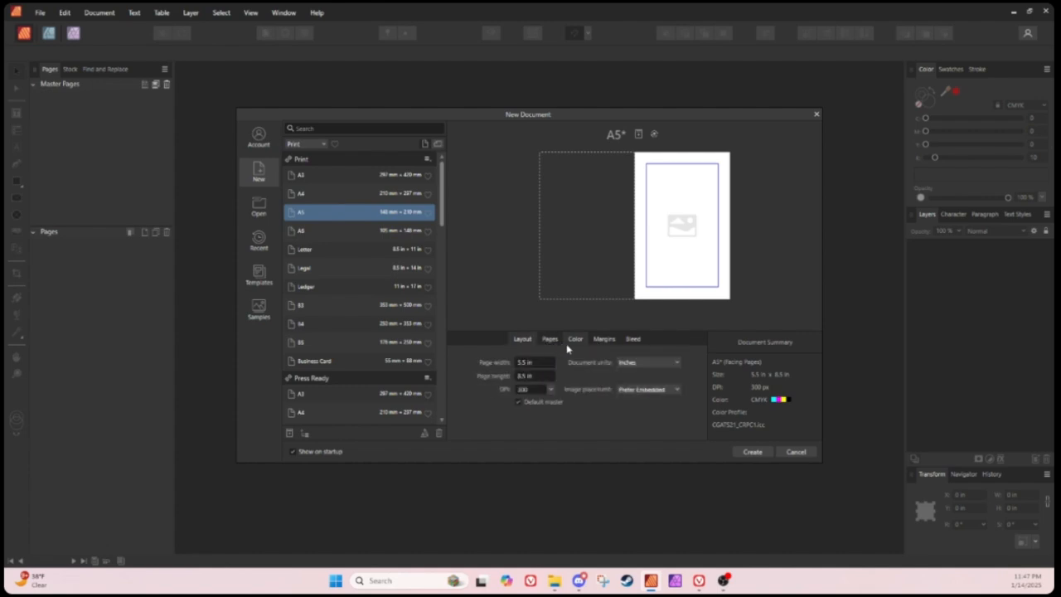
pyautogui.click(604, 339)
pyautogui.click(543, 373)
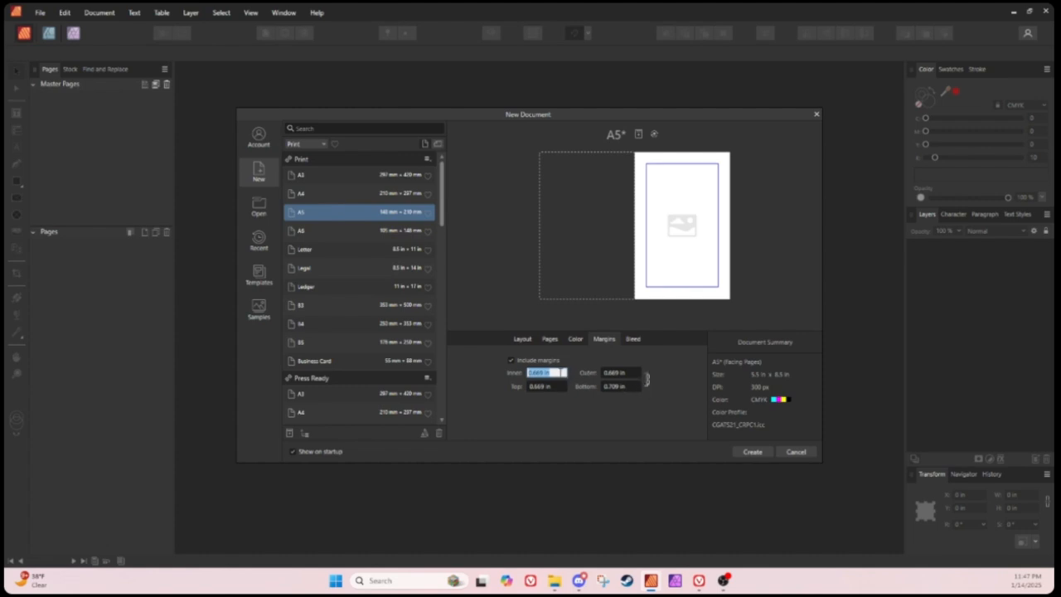
pyautogui.doubleClick(564, 373)
pyautogui.moveTo(564, 373); pyautogui.dragTo(463, 378)
pyautogui.write('0.5')
pyautogui.press('Return')
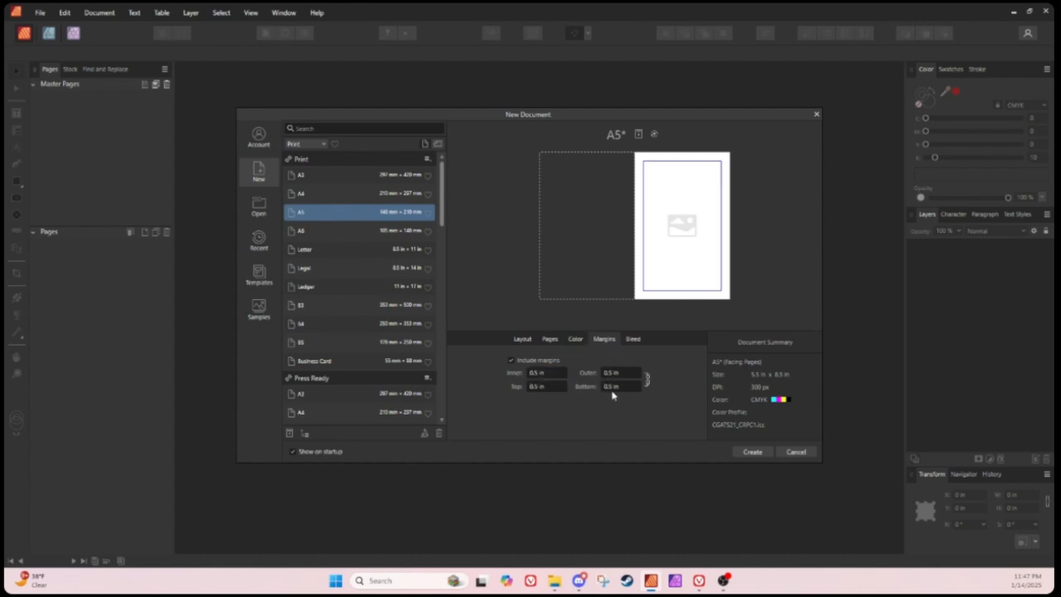
# Step: Set the bleed to 0.125 in on all four sides and create the document
pyautogui.click(634, 340)
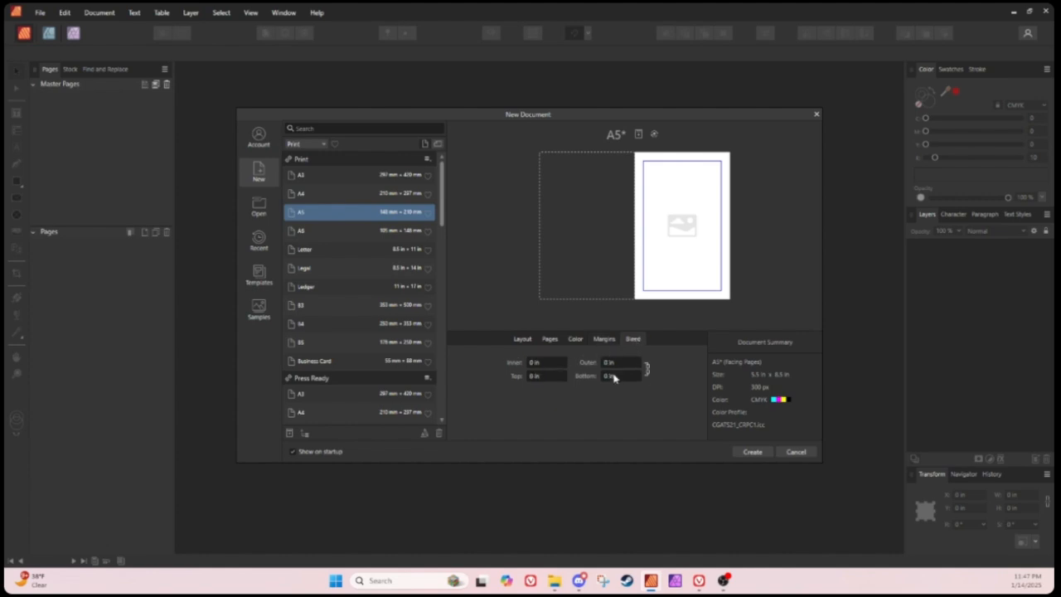
pyautogui.click(549, 365)
pyautogui.write('.125')
pyautogui.press('Return')
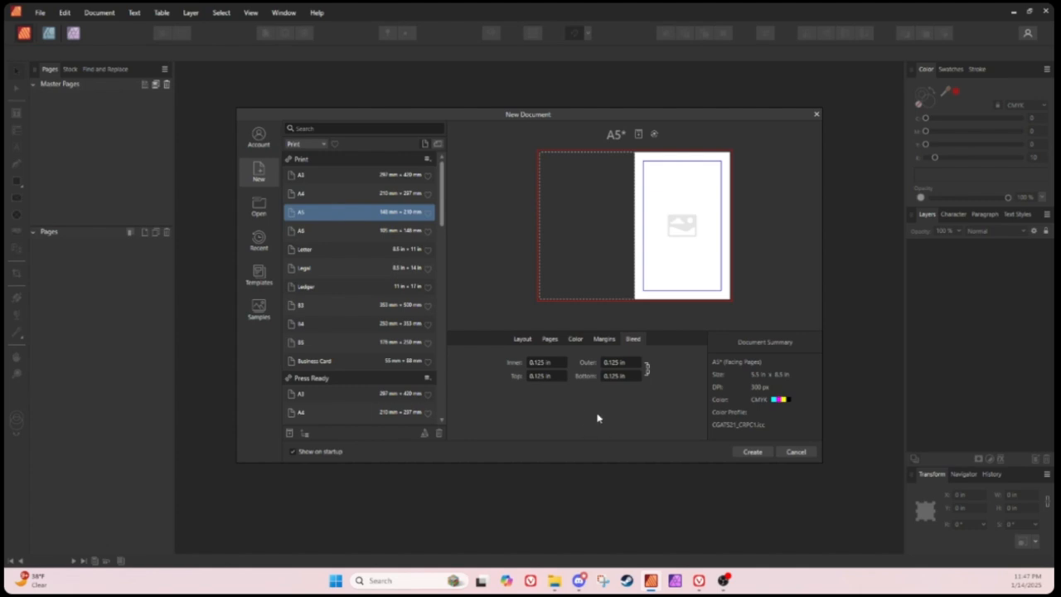
pyautogui.click(751, 451)
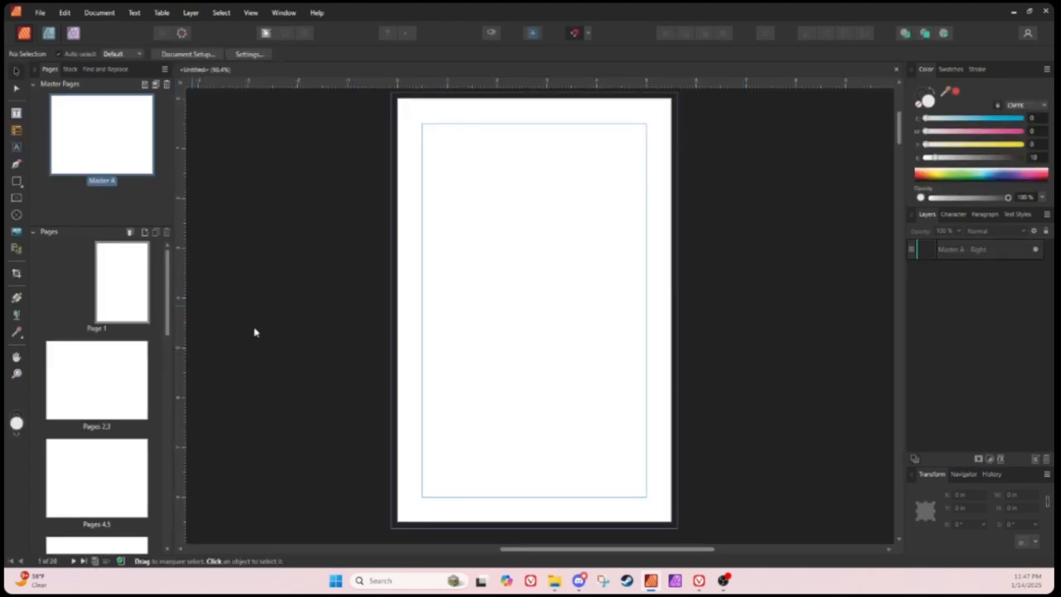
# Step: Open the Master A spread for editing
pyautogui.click(133, 298)
pyautogui.scroll(-5, 504, 384)
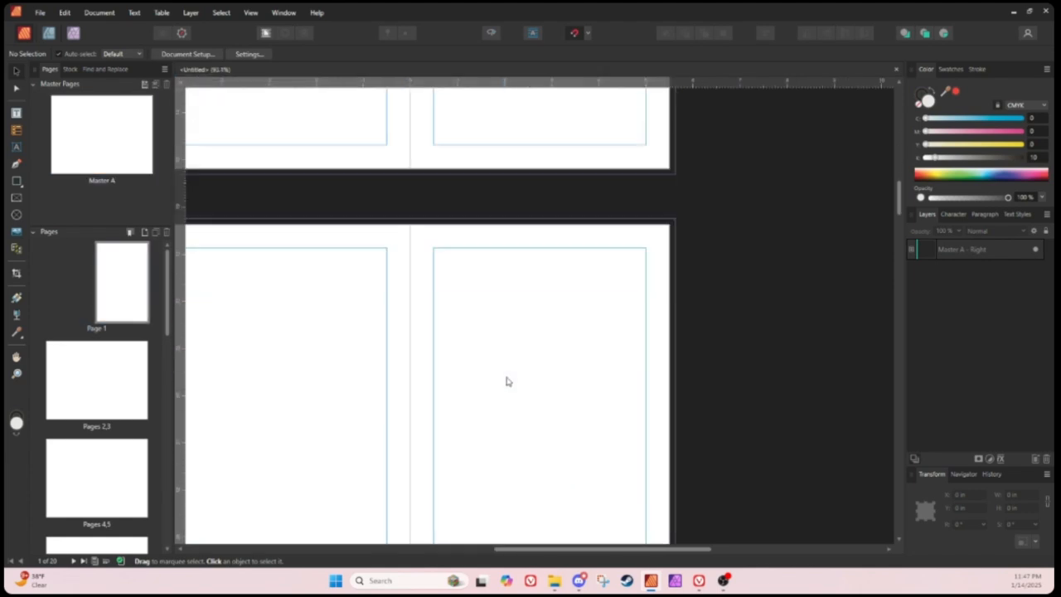
pyautogui.scroll(-1, 508, 381)
pyautogui.scroll(8, 441, 308)
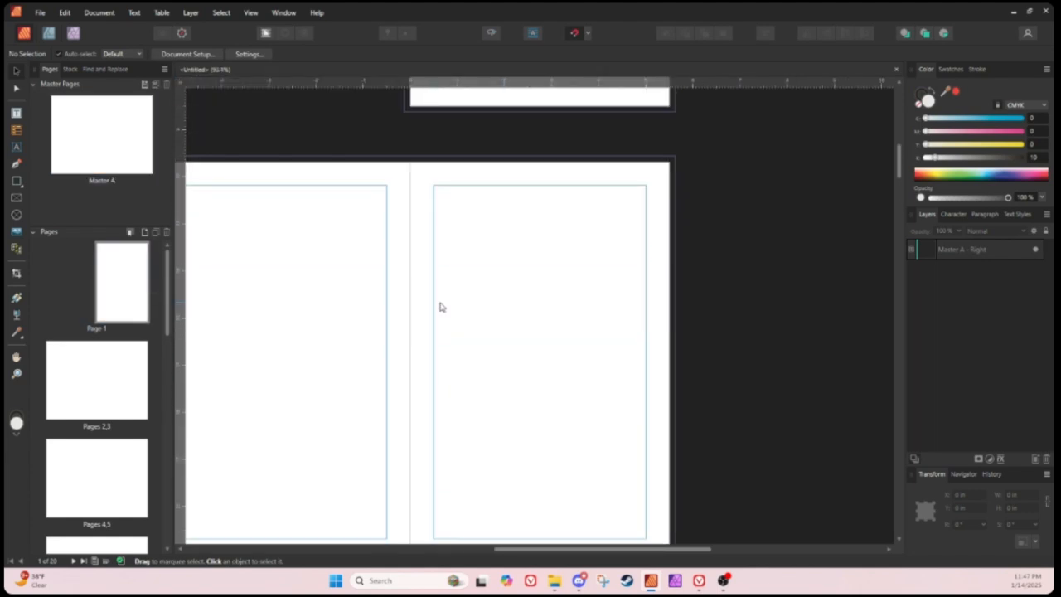
pyautogui.scroll(5, 440, 307)
pyautogui.scroll(-5, 440, 307)
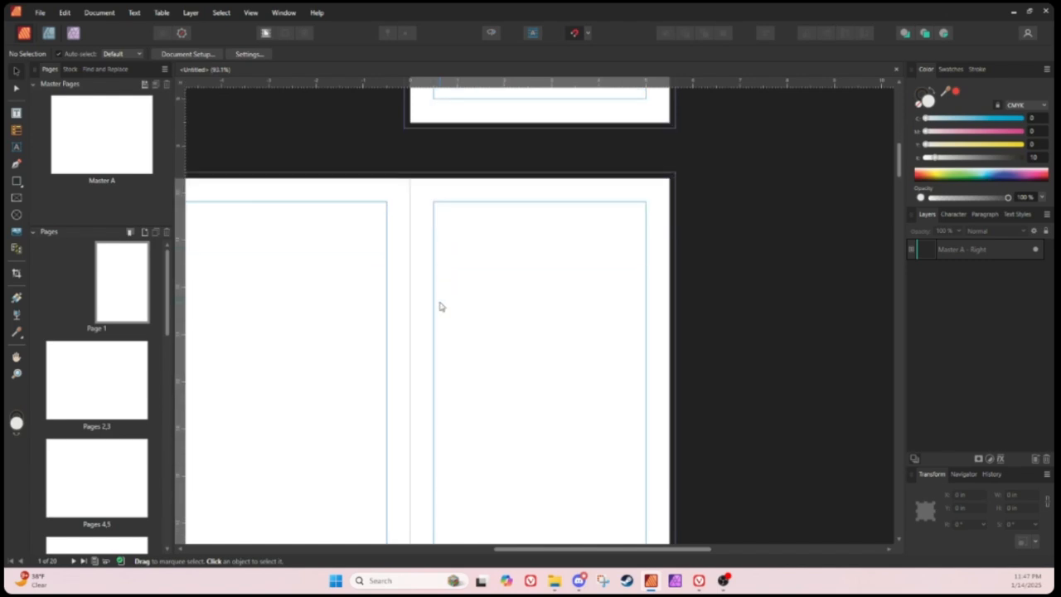
pyautogui.doubleClick(98, 170)
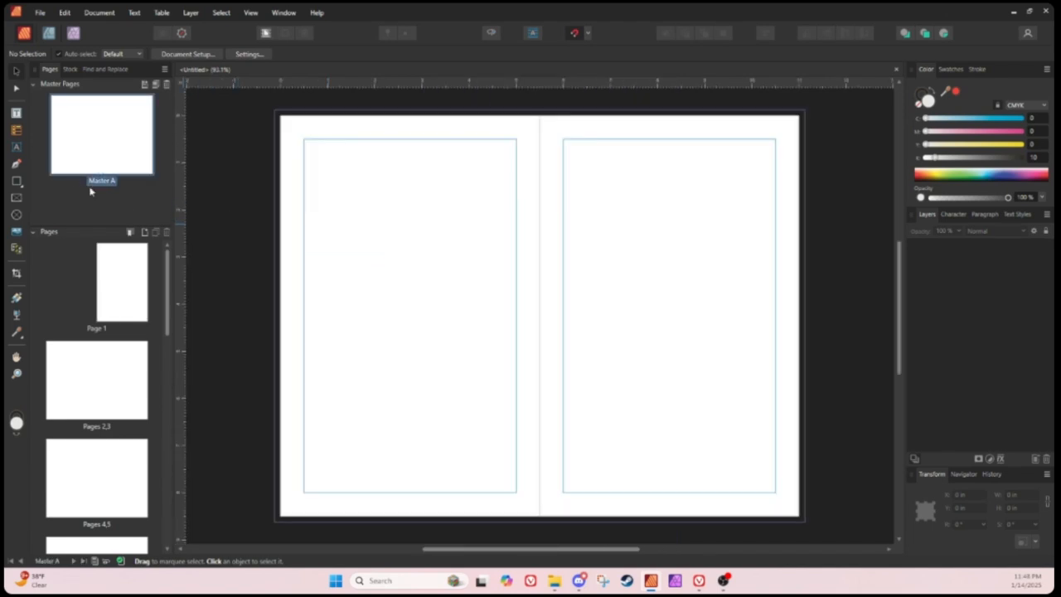
# Step: Draw a 4.5 × 7.5 in text frame filling the margin area on each page of the Master A spread, and select the left-hand page's frame
pyautogui.click(17, 116)
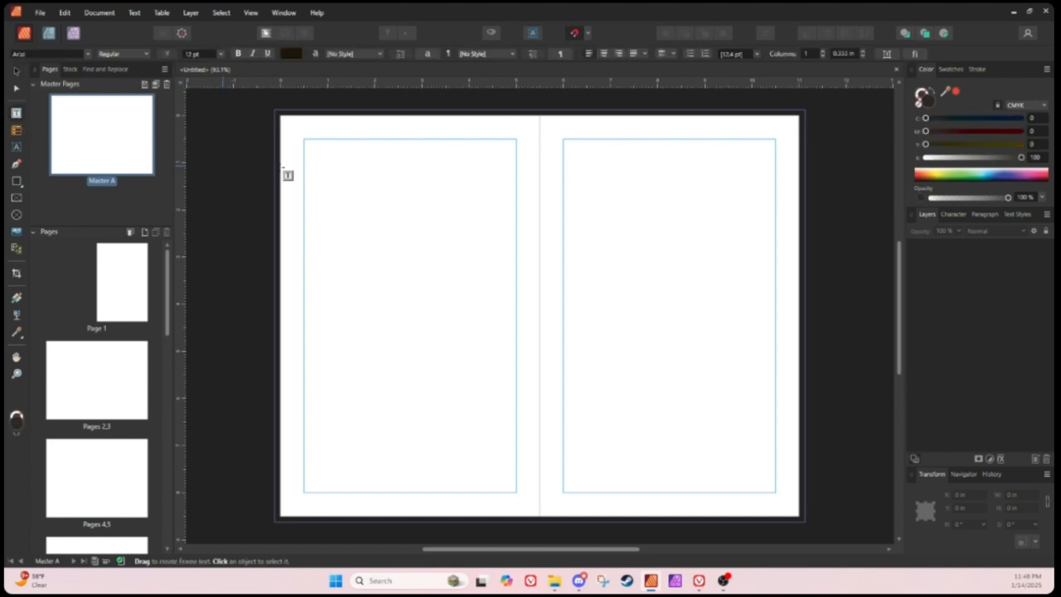
pyautogui.moveTo(303, 139); pyautogui.dragTo(516, 491)
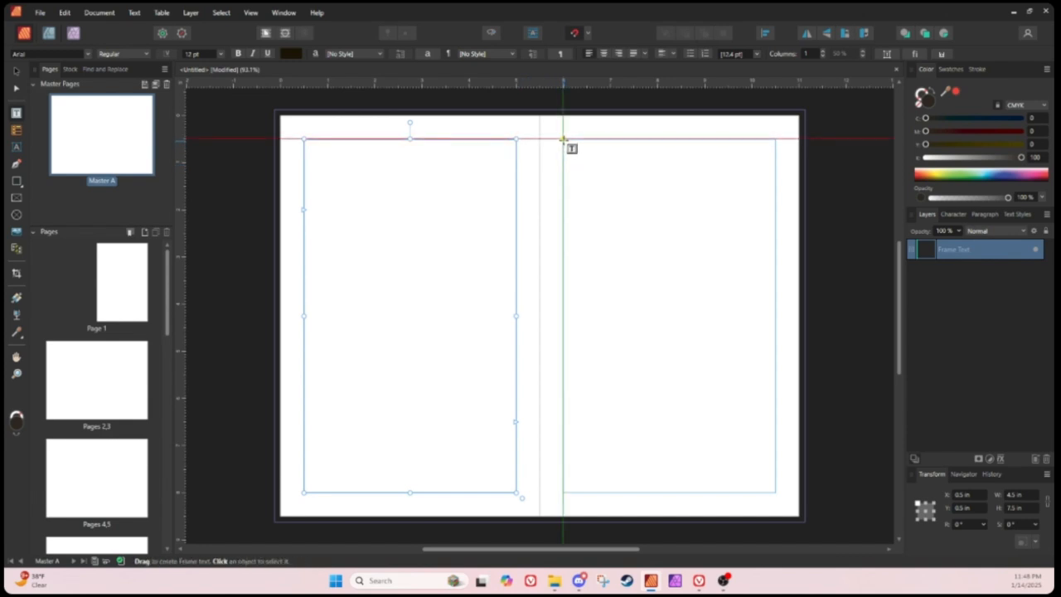
pyautogui.moveTo(563, 139)
pyautogui.mouseDown()
pyautogui.moveTo(781, 462)
pyautogui.moveTo(783, 499)
pyautogui.moveTo(775, 493)
pyautogui.mouseUp()
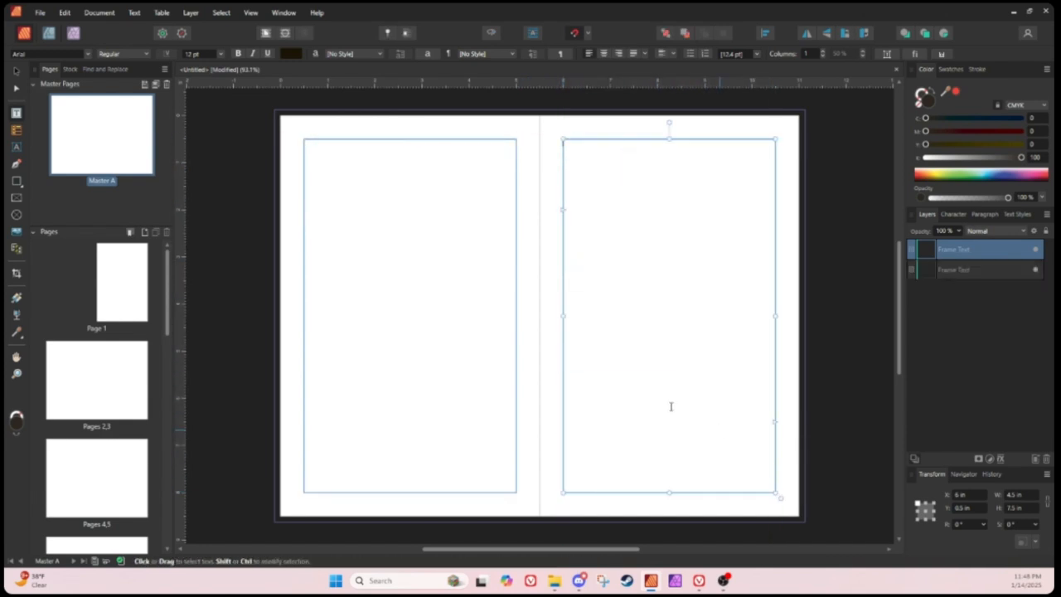
pyautogui.click(481, 376)
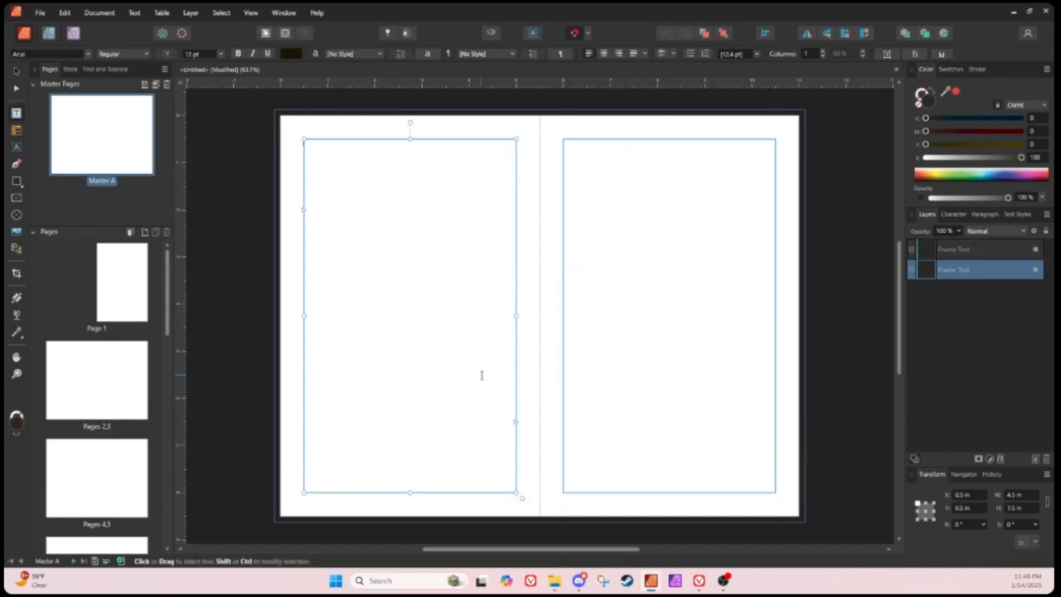
# Step: Link the text flow from the left-hand frame to the right-hand frame on the Master A spread
pyautogui.click(518, 424)
pyautogui.click(604, 362)
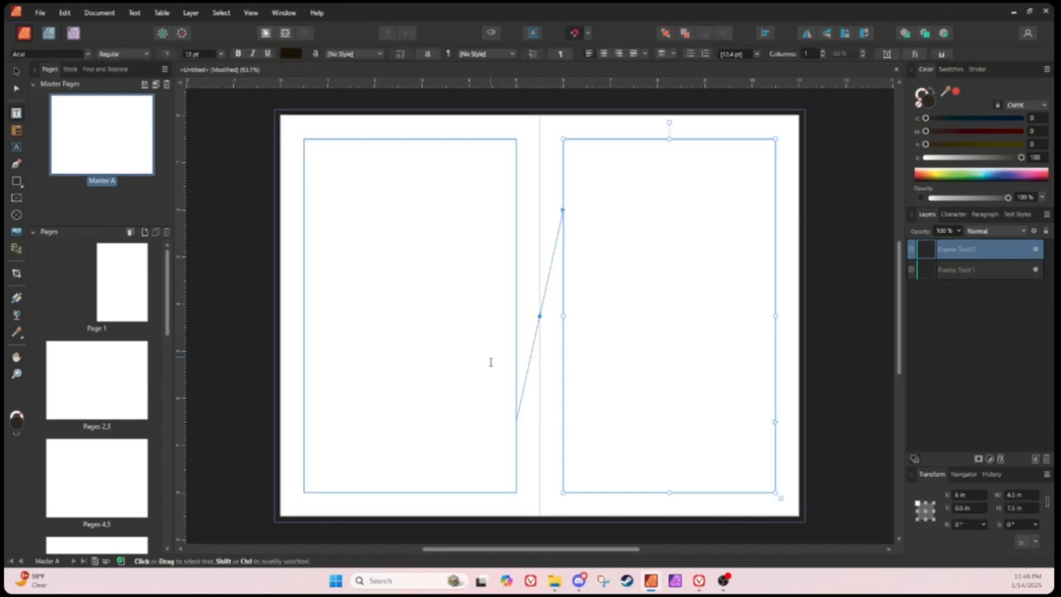
# Step: Link the text flow from the right-hand frame of pages 2,3 to the left-hand frame of pages 4,5
pyautogui.click(90, 382)
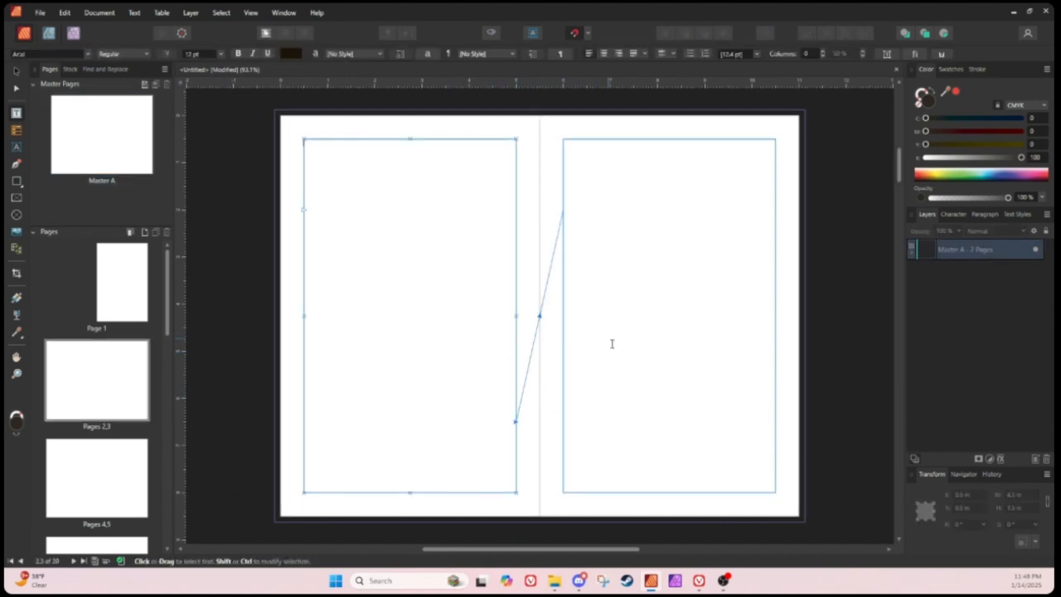
pyautogui.press('v')
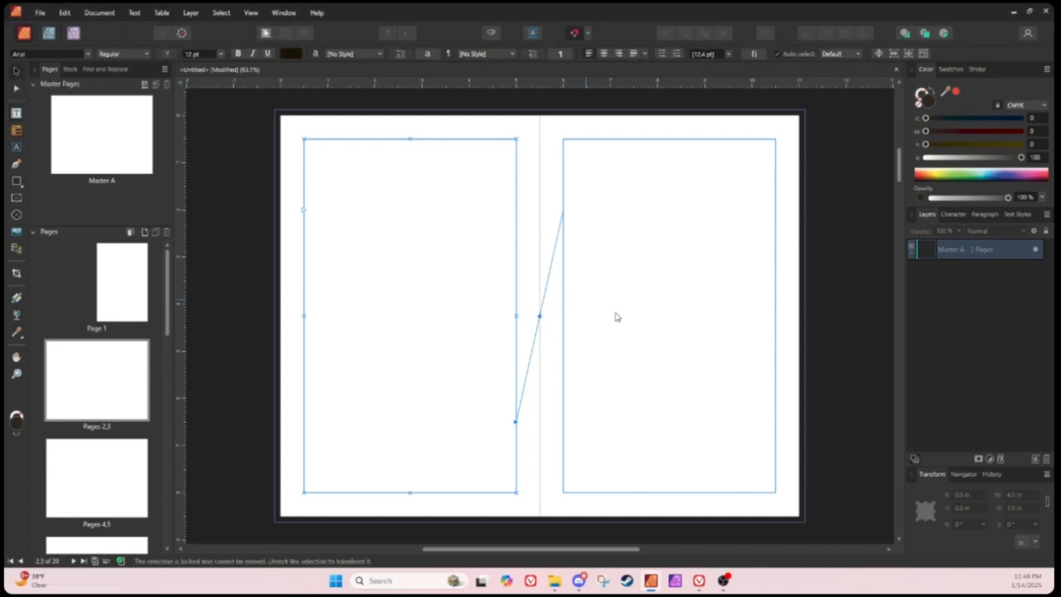
pyautogui.click(775, 423)
pyautogui.scroll(-3, 522, 365)
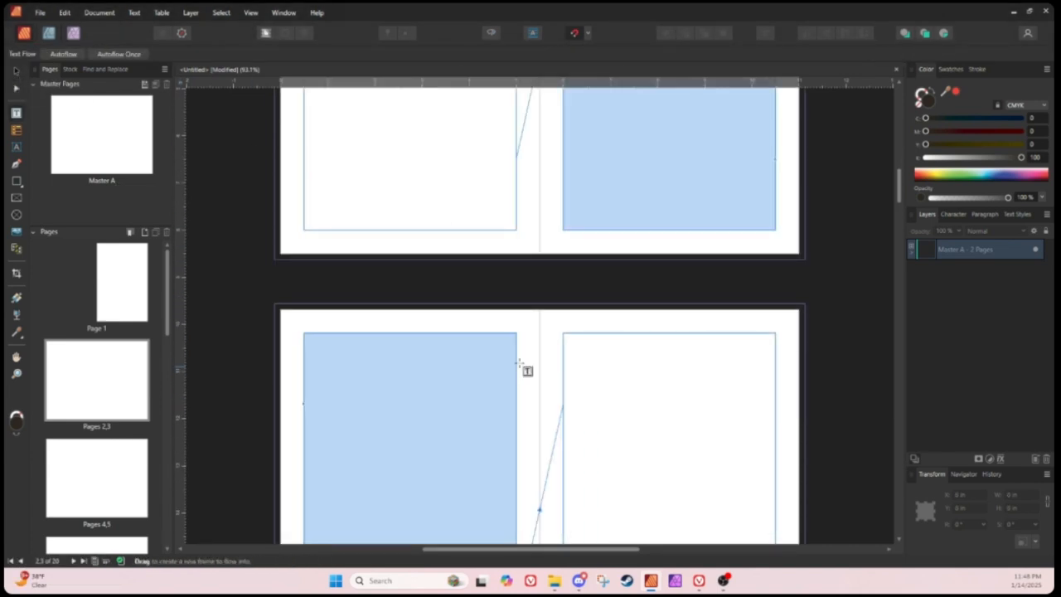
pyautogui.scroll(-4, 428, 409)
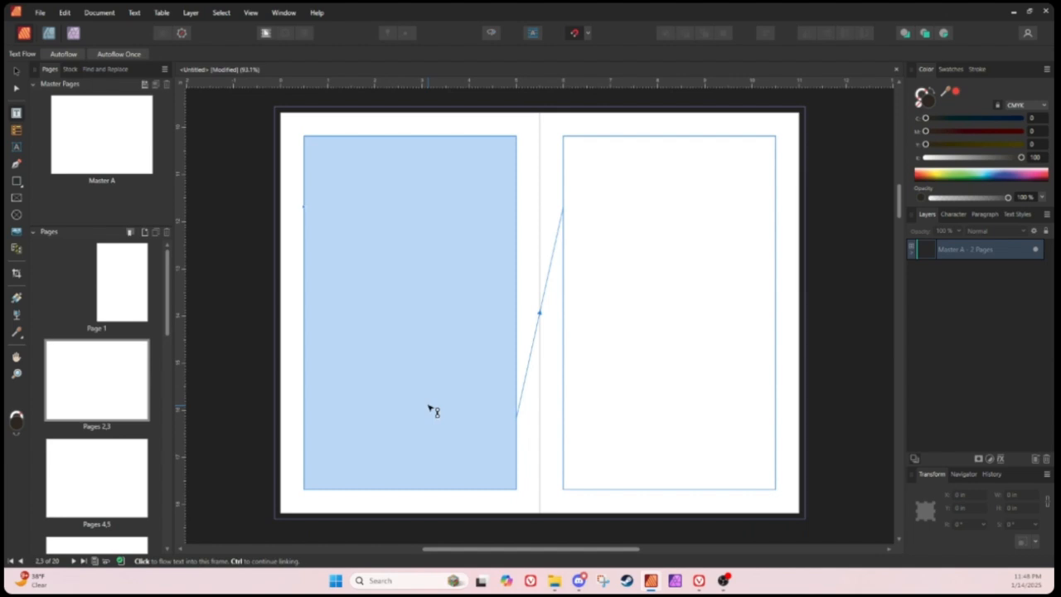
pyautogui.scroll(3, 431, 409)
pyautogui.click(432, 429)
pyautogui.scroll(3, 429, 439)
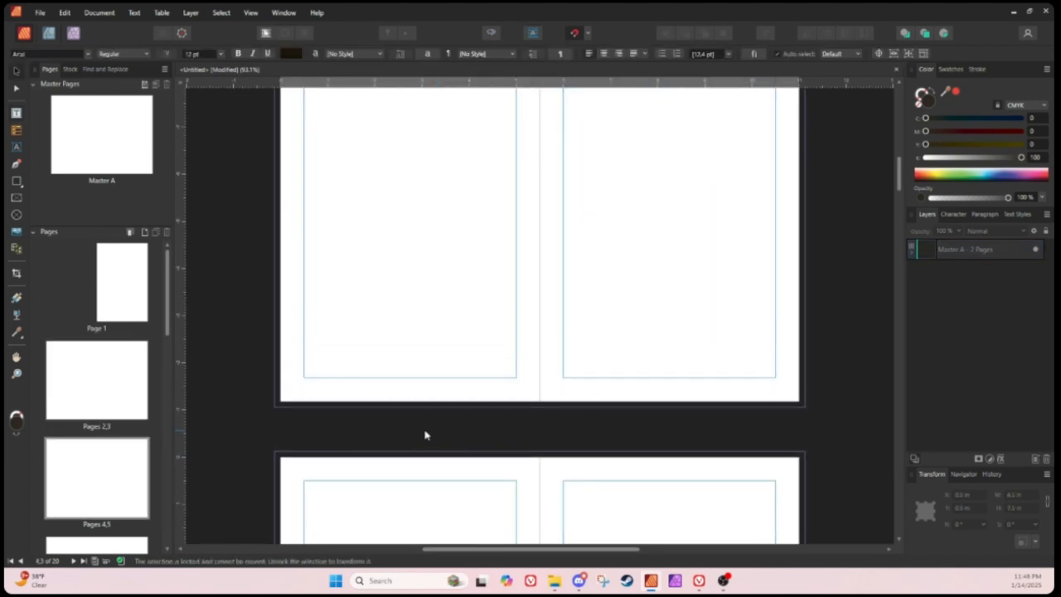
pyautogui.scroll(-3, 425, 435)
pyautogui.scroll(5, 425, 431)
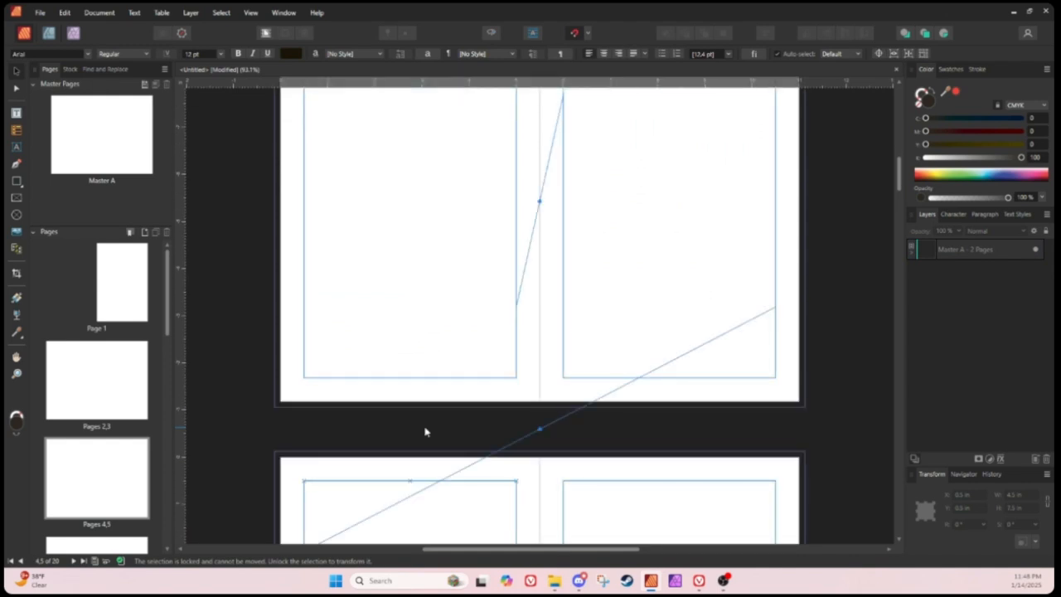
pyautogui.scroll(2, 425, 430)
pyautogui.scroll(-6, 426, 428)
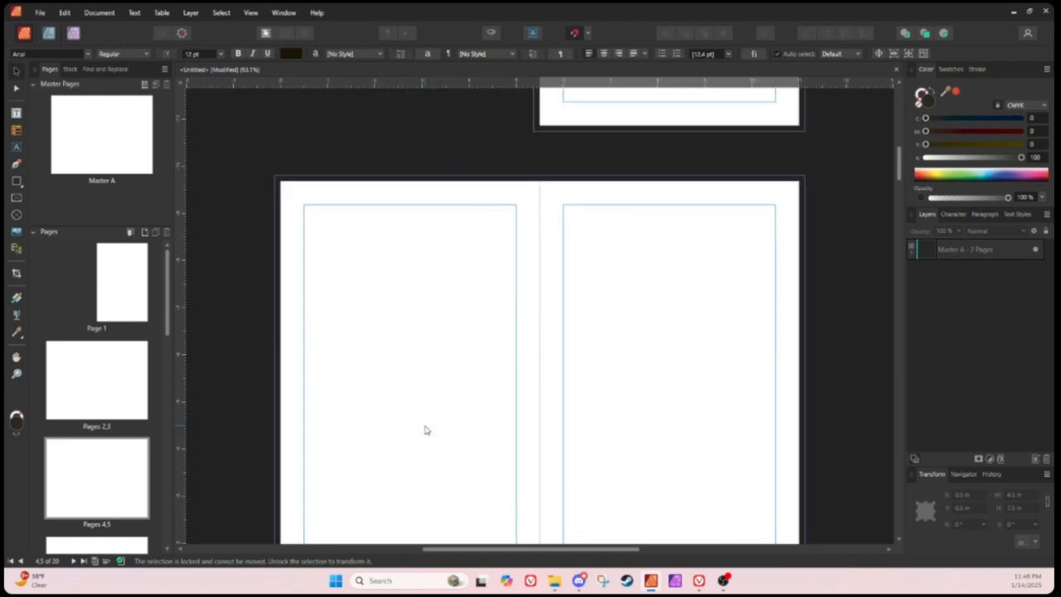
# Step: On the Master A spread, draw a text frame about 0.88 × 0.24 in, centred just below the left-hand page's main frame
pyautogui.doubleClick(104, 157)
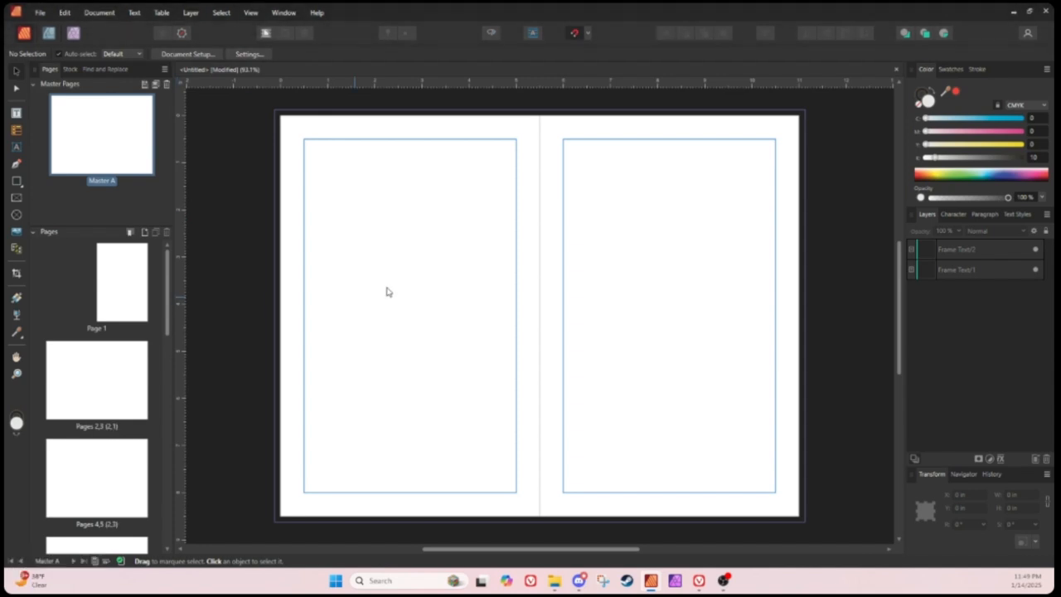
pyautogui.click(104, 353)
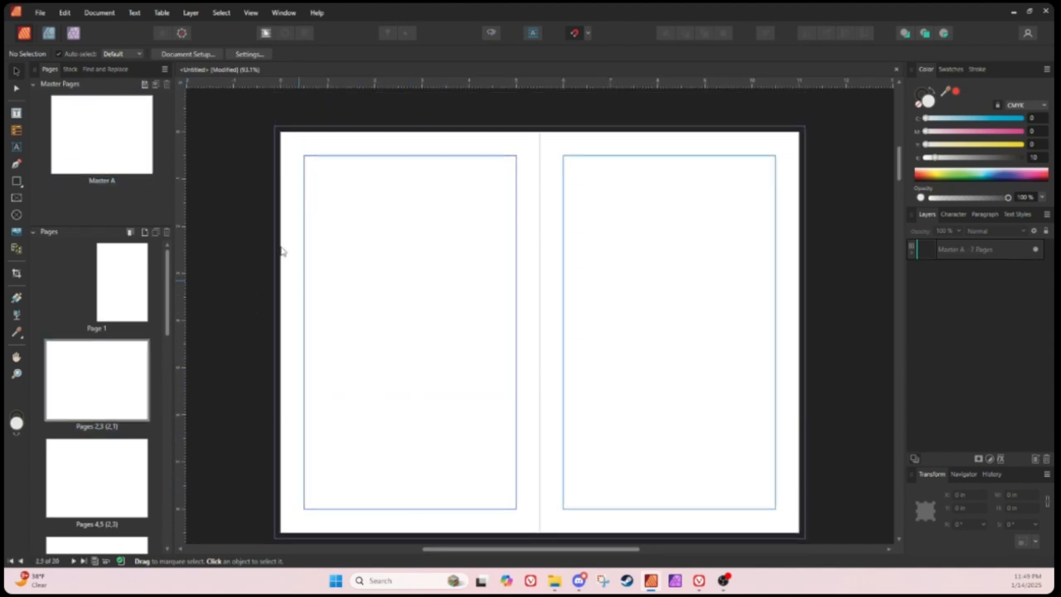
pyautogui.click(114, 150)
pyautogui.click(17, 114)
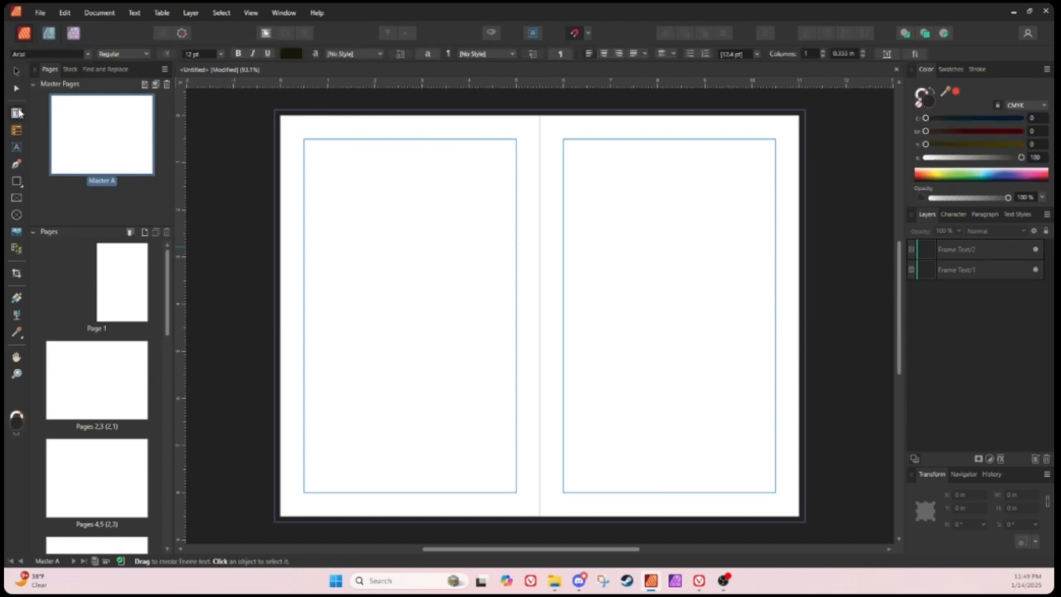
pyautogui.moveTo(387, 495)
pyautogui.mouseDown()
pyautogui.moveTo(435, 500)
pyautogui.moveTo(405, 502)
pyautogui.mouseUp()
# Step: Centre the small frame's text both horizontally and vertically
pyautogui.click(12, 73)
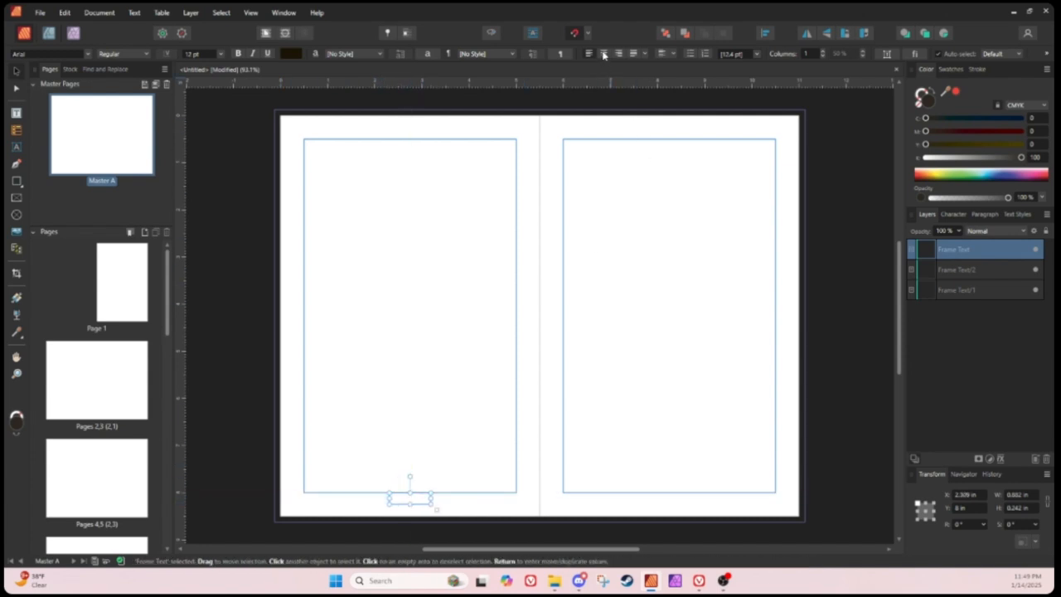
pyautogui.click(672, 55)
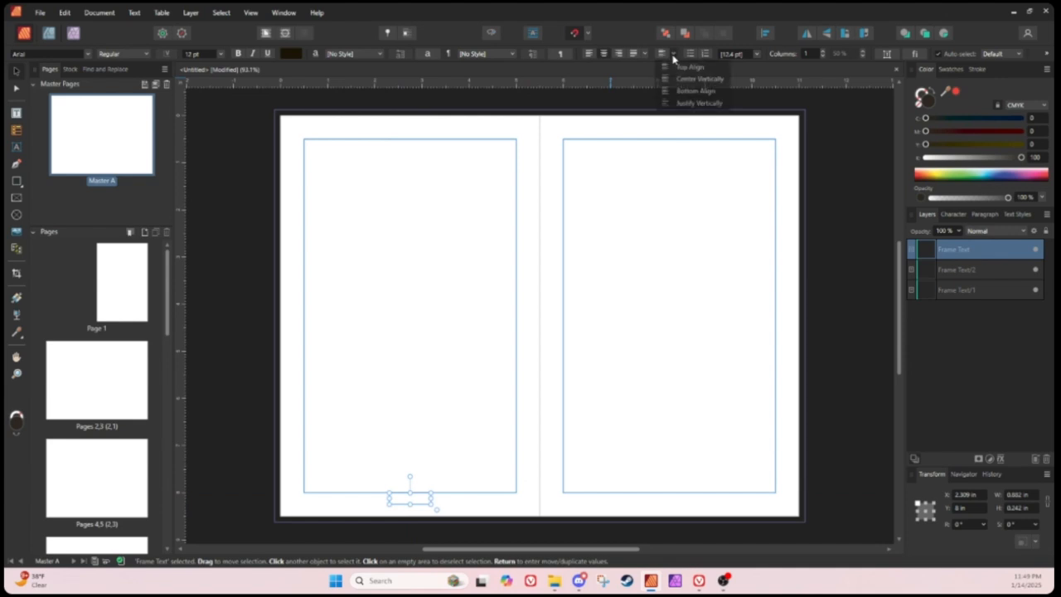
pyautogui.click(683, 79)
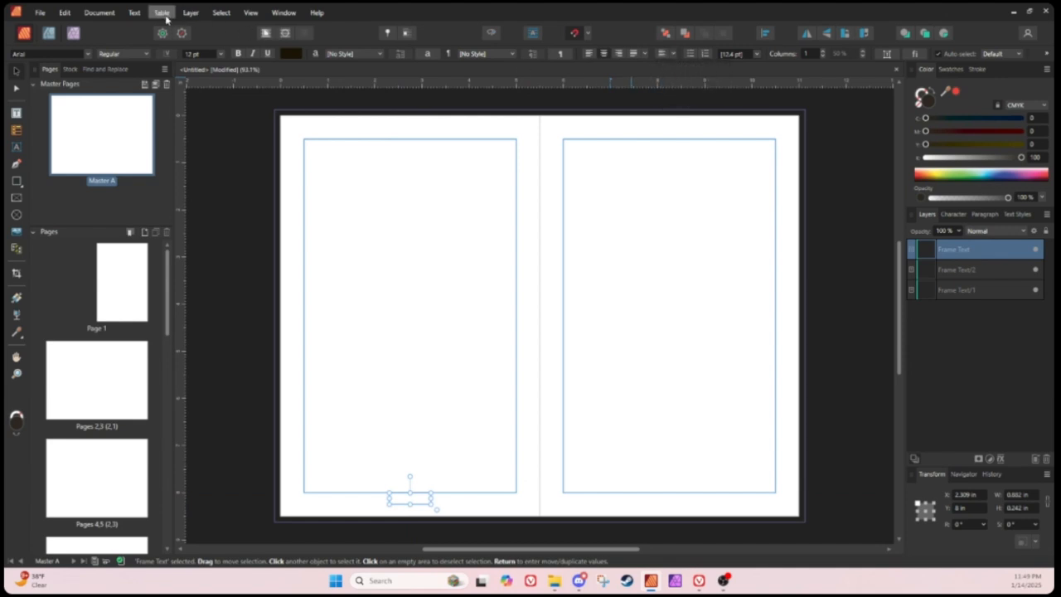
# Step: Insert a Page Number field into the small frame below the left-hand page's main frame
pyautogui.click(134, 13)
pyautogui.moveTo(151, 207)
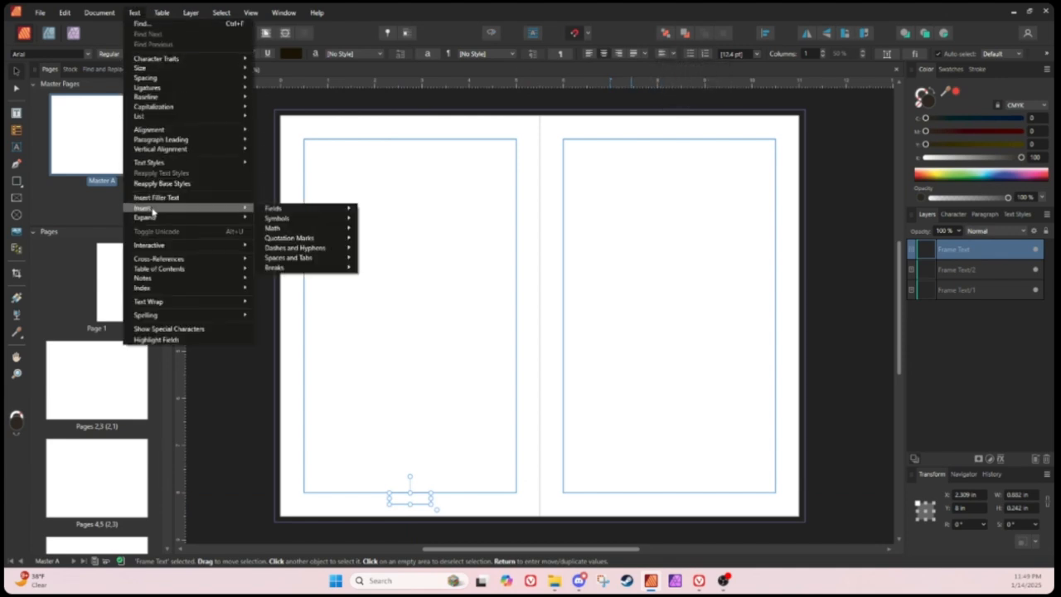
pyautogui.moveTo(304, 227)
pyautogui.click(414, 503)
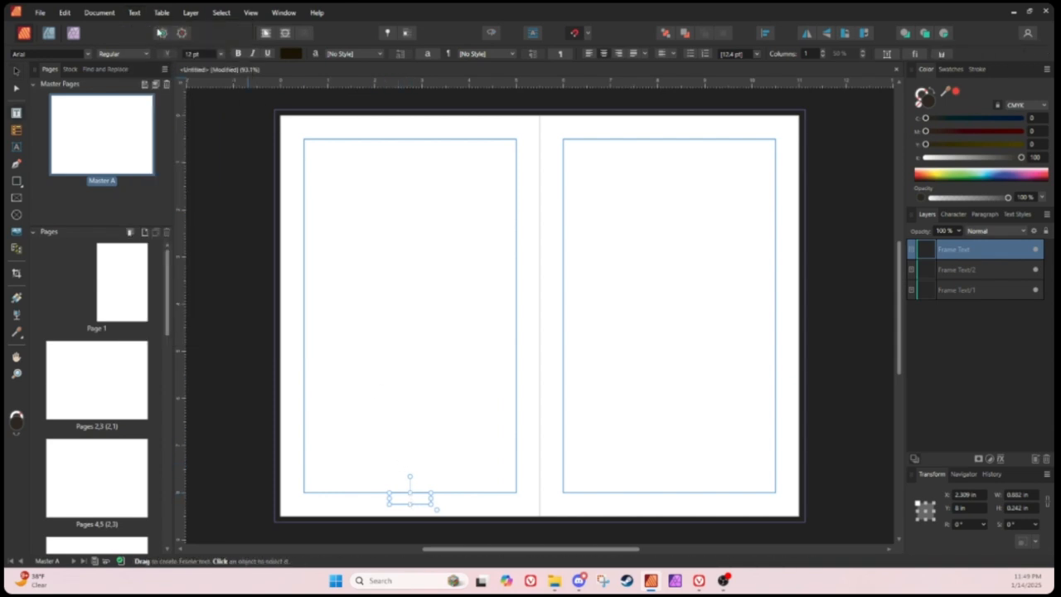
pyautogui.click(135, 12)
pyautogui.moveTo(198, 209)
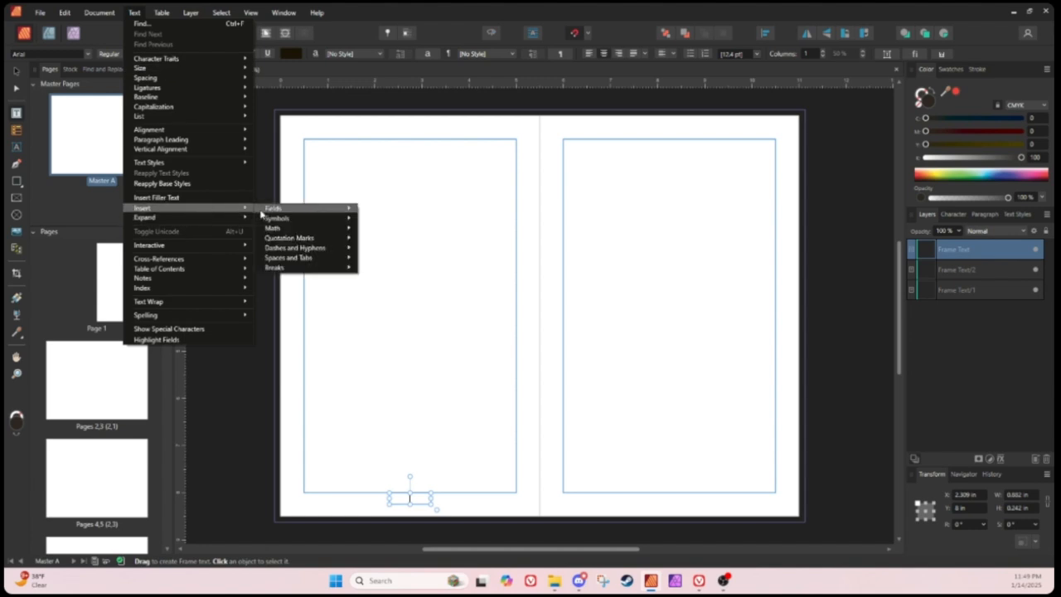
pyautogui.moveTo(315, 209)
pyautogui.click(374, 211)
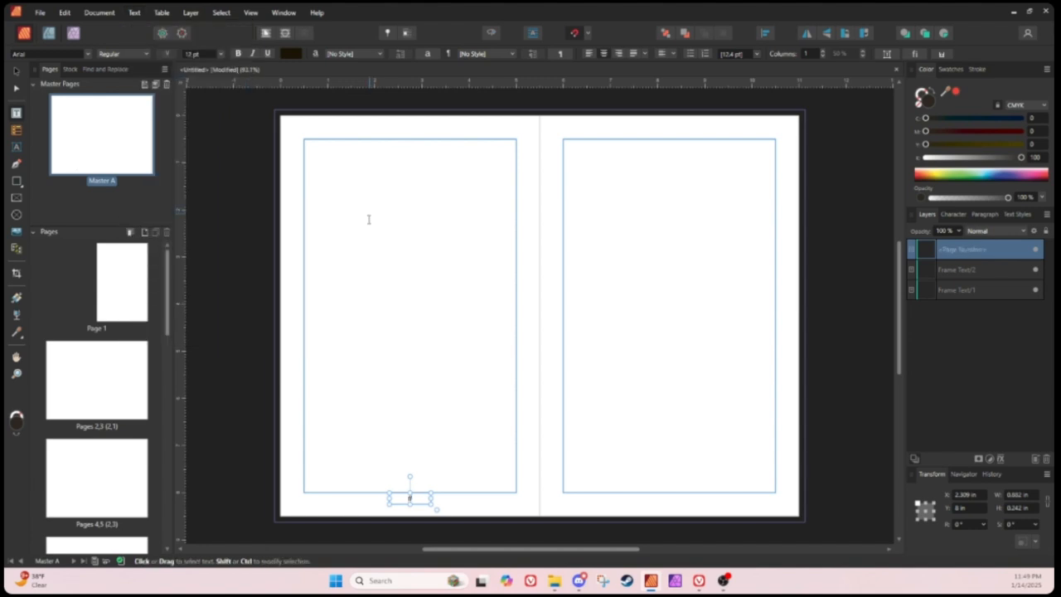
# Step: Duplicate the page number frame to the matching centred position below the right-hand page's main frame
pyautogui.click(15, 73)
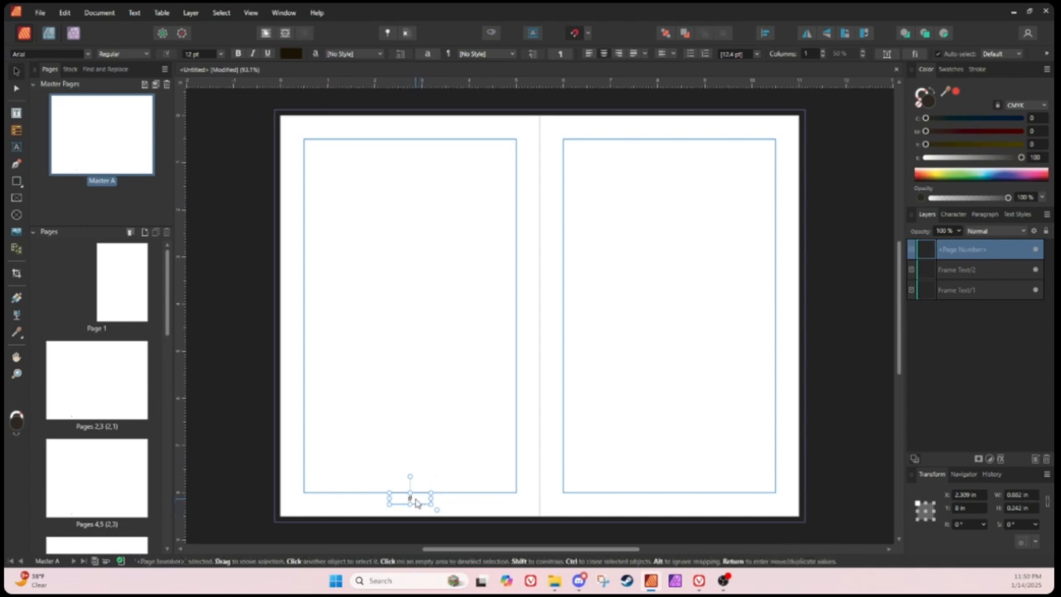
pyautogui.moveTo(418, 501); pyautogui.dragTo(685, 507)
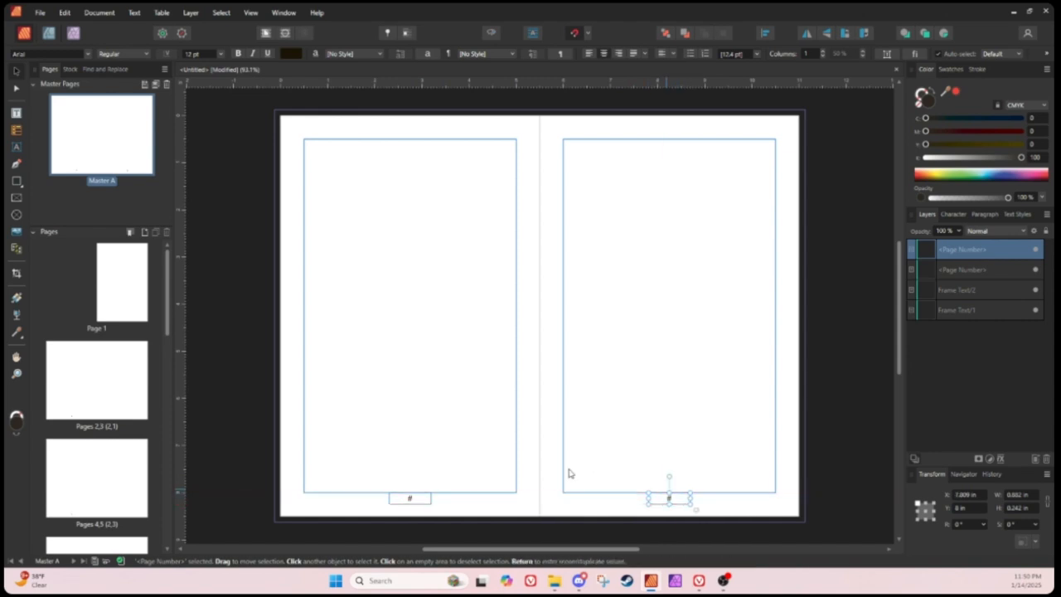
# Step: Examine the page numbers across the document's spreads, starting from pages 2,3
pyautogui.doubleClick(110, 406)
pyautogui.scroll(-2, 464, 431)
pyautogui.scroll(1, 464, 428)
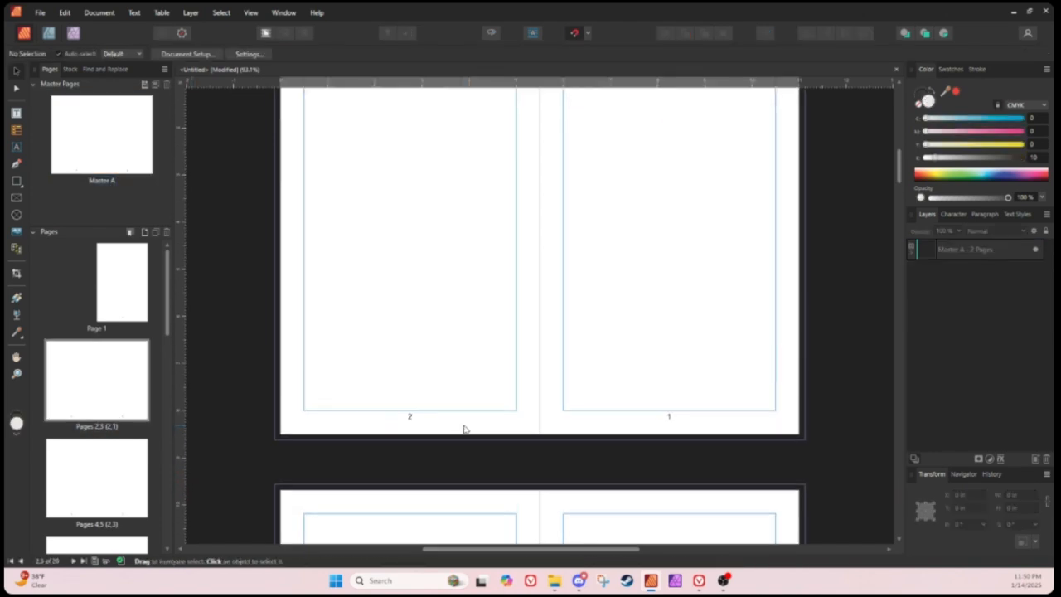
pyautogui.scroll(4, 466, 428)
pyautogui.scroll(-10, 474, 417)
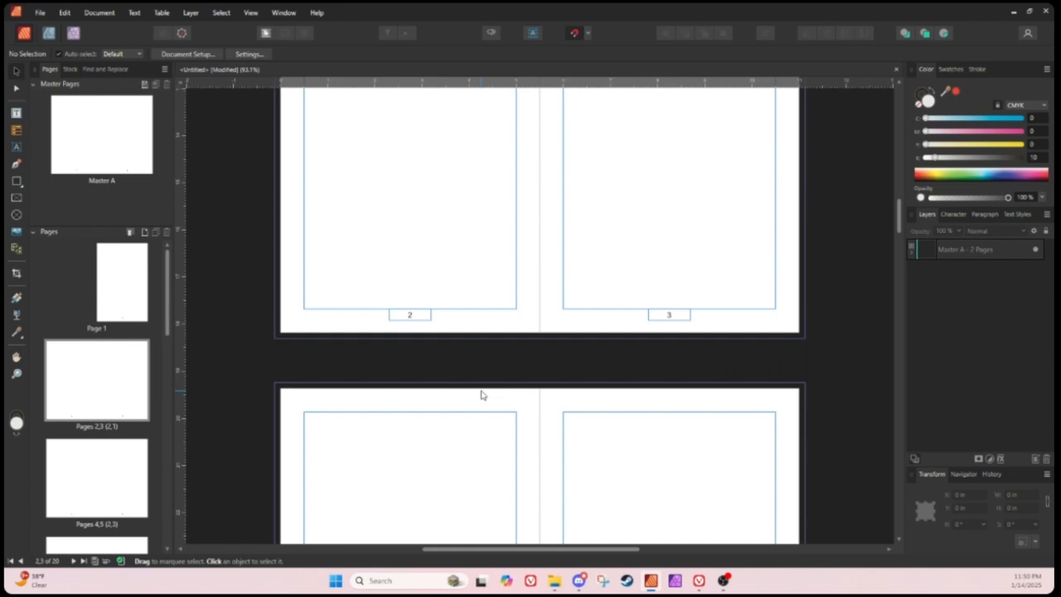
pyautogui.scroll(-2, 481, 394)
pyautogui.scroll(2, 482, 392)
pyautogui.scroll(-3, 484, 391)
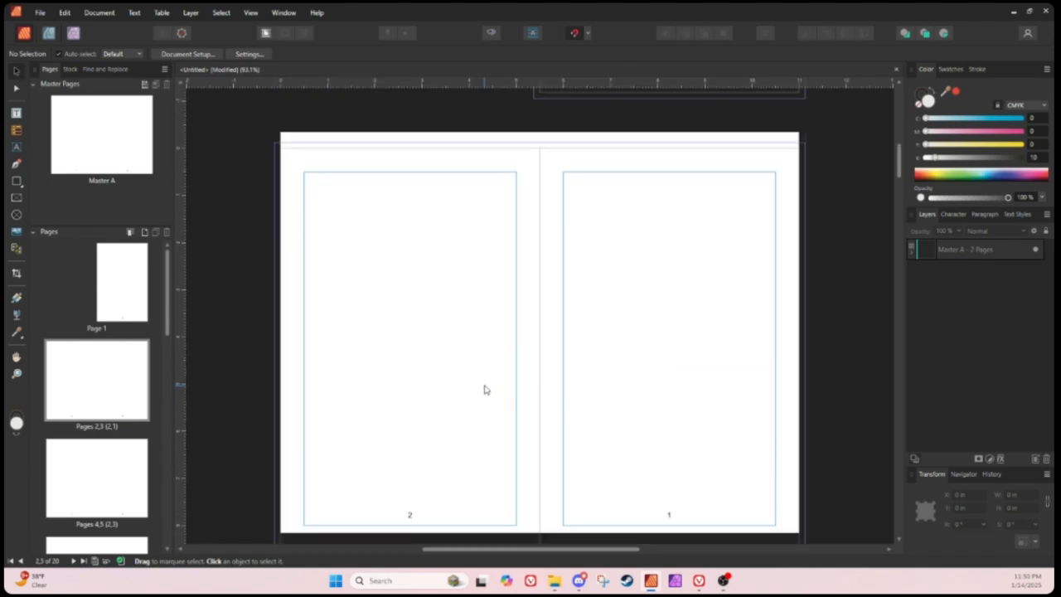
pyautogui.scroll(5, 484, 389)
# Step: Hide the Master A layer on page 1
pyautogui.click(588, 364)
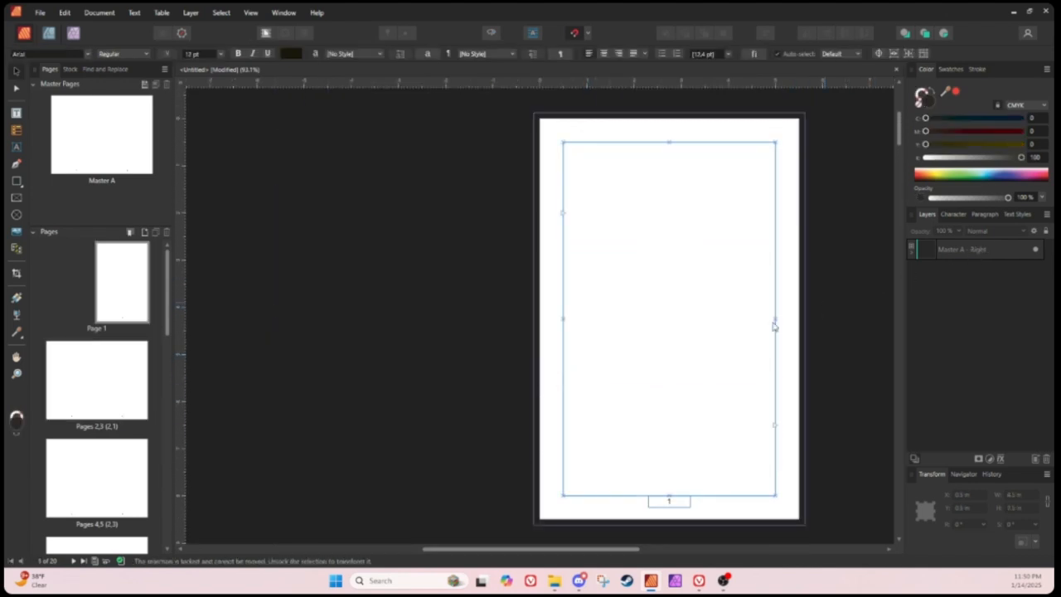
pyautogui.scroll(-1, 717, 388)
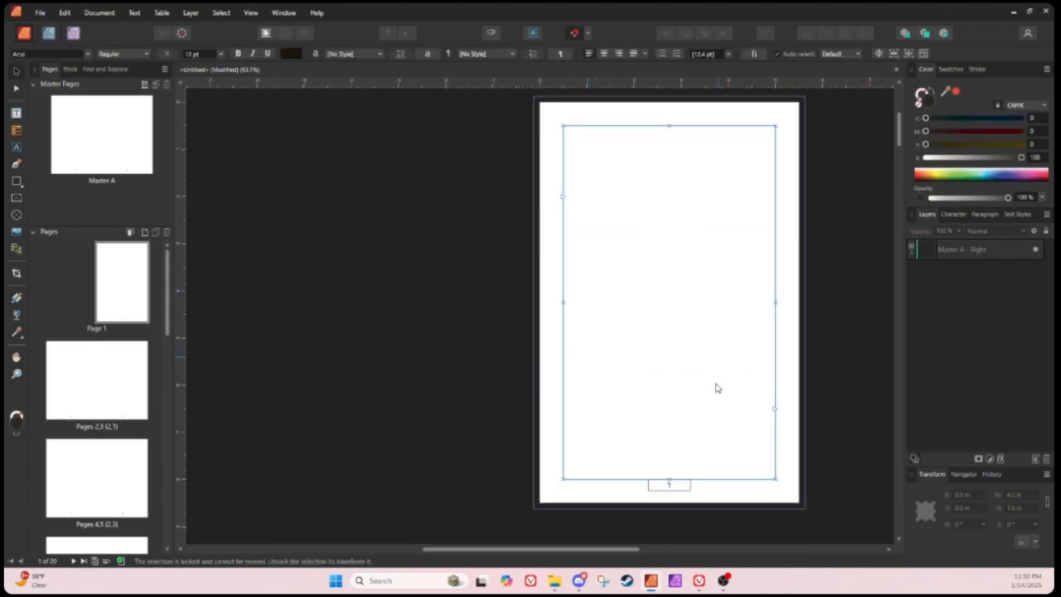
pyautogui.click(1033, 250)
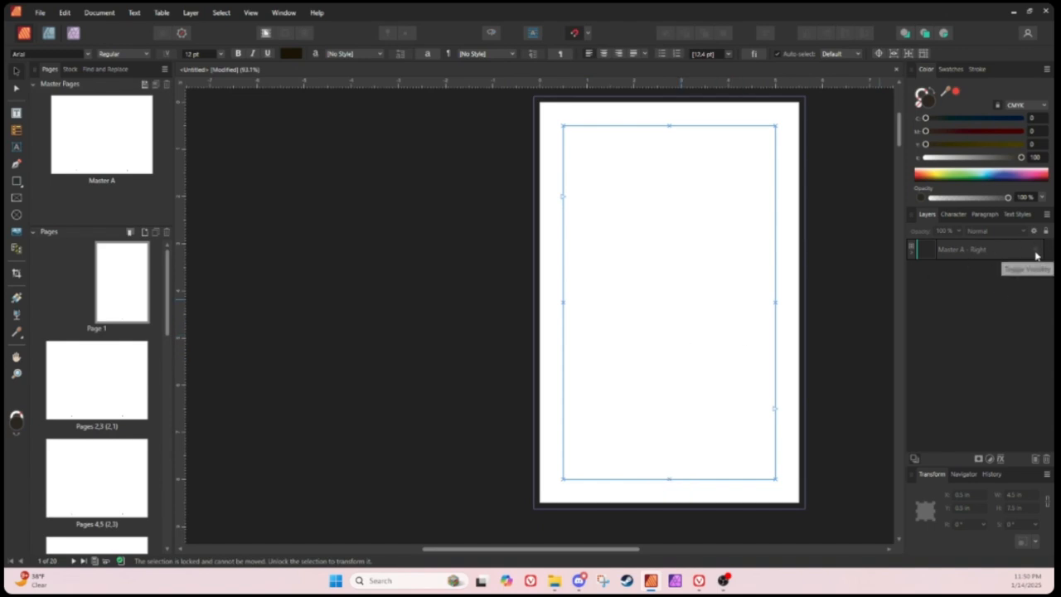
pyautogui.click(1035, 251)
pyautogui.click(1035, 250)
pyautogui.click(1035, 250)
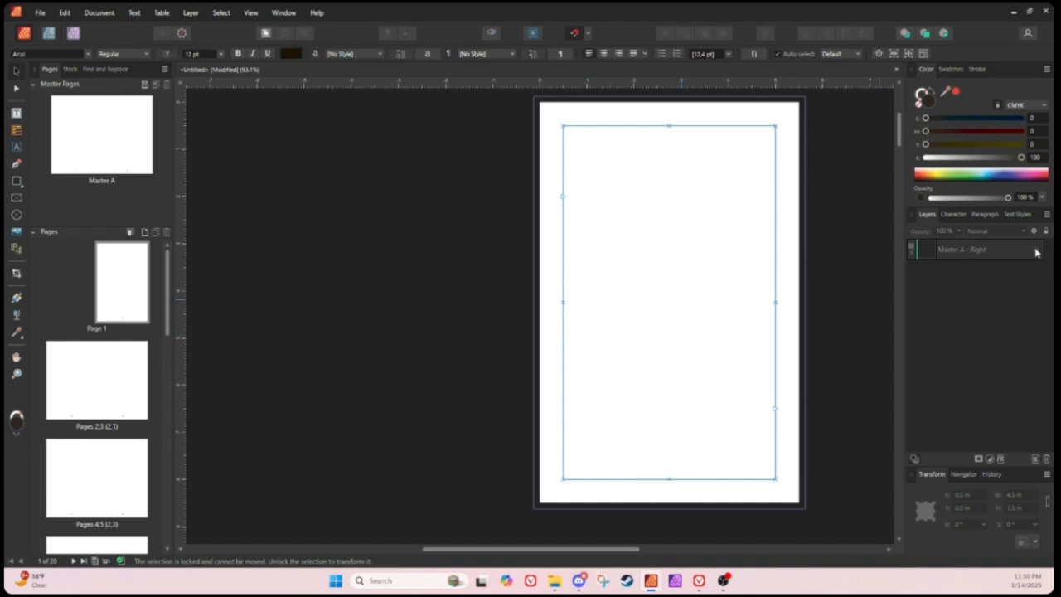
# Step: On the pages 2,3 spread, expand the Master A layer and open it for detached editing
pyautogui.scroll(-8, 499, 416)
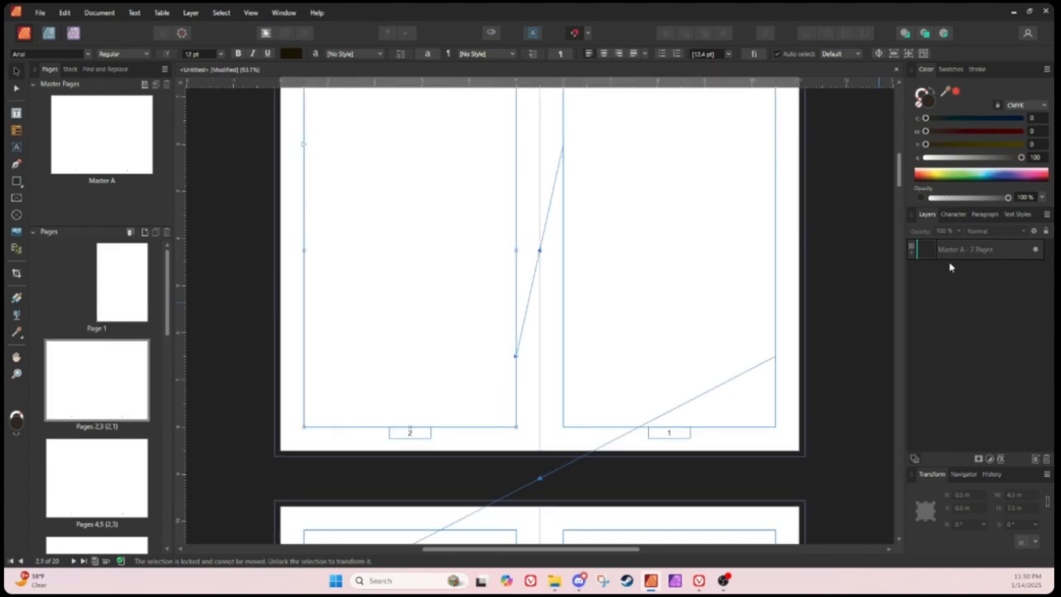
pyautogui.click(948, 252)
pyautogui.rightClick(948, 252)
pyautogui.click(914, 250)
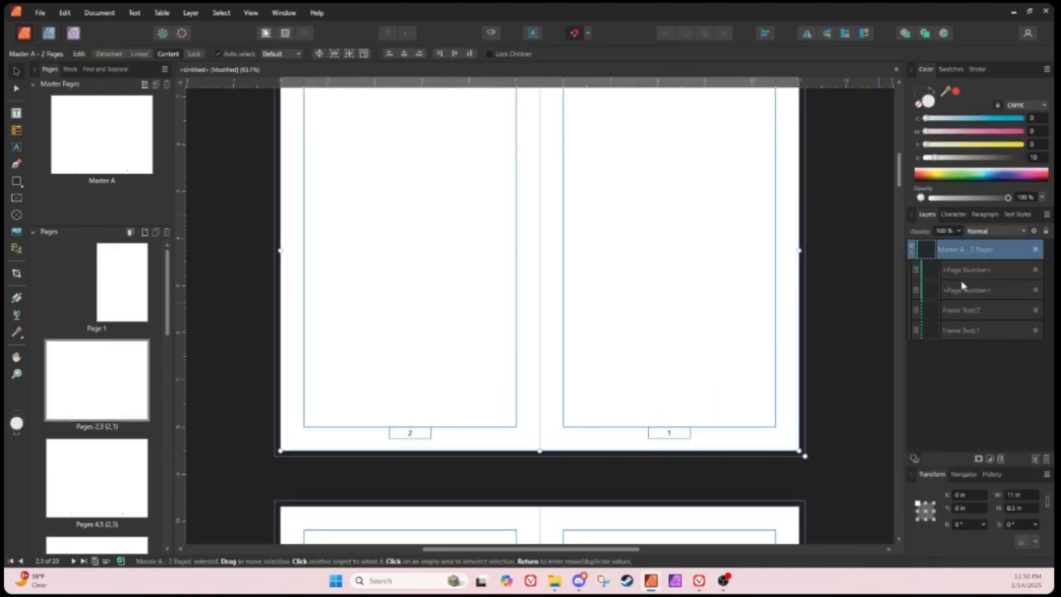
pyautogui.click(1036, 332)
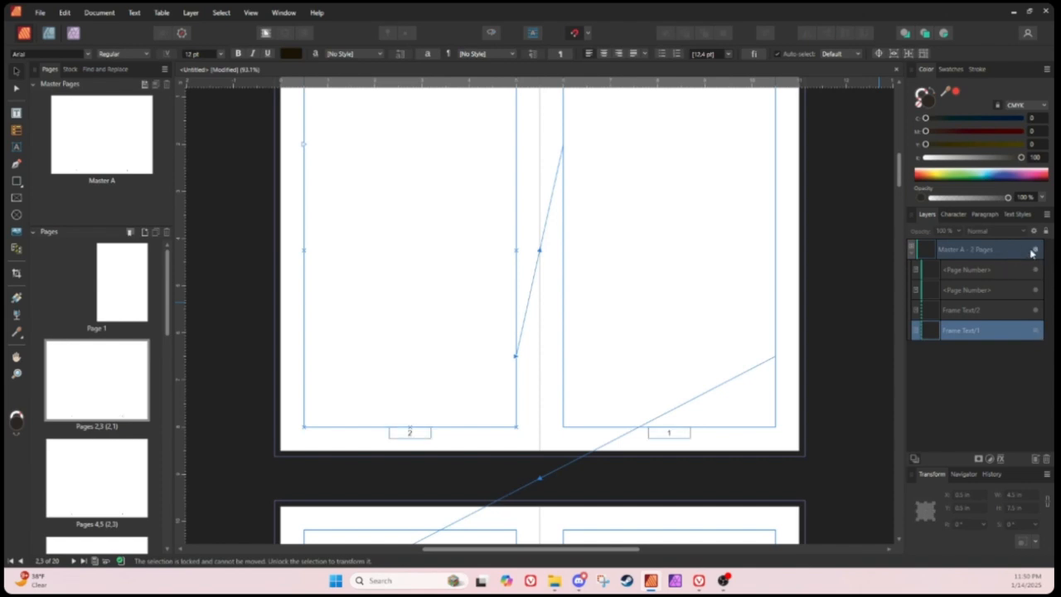
pyautogui.rightClick(987, 256)
pyautogui.click(953, 336)
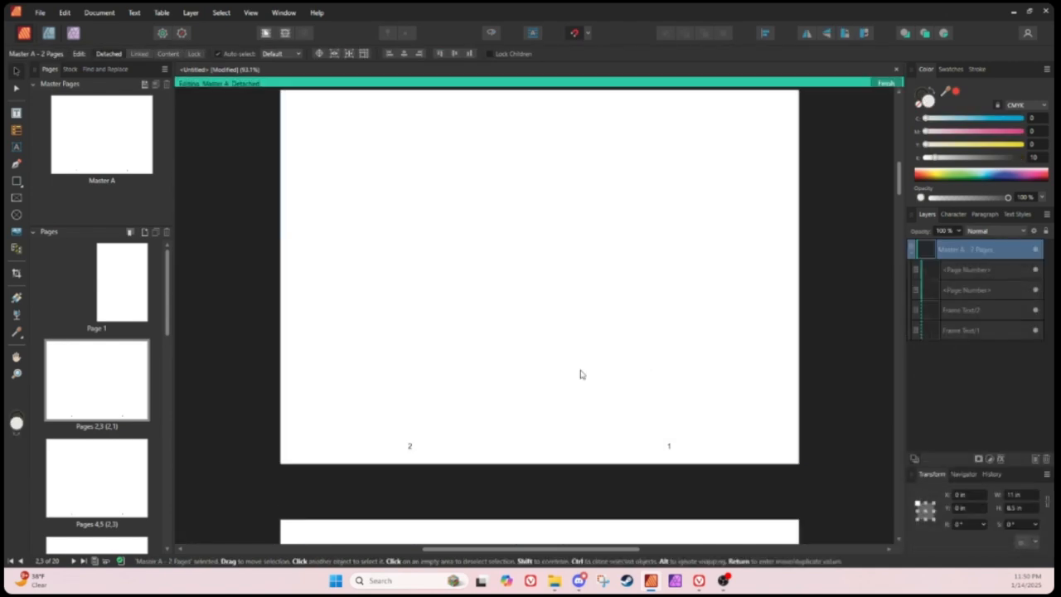
# Step: Hide the page number on the left-hand page of the pages 2,3 spread and select that page's main text frame
pyautogui.click(408, 448)
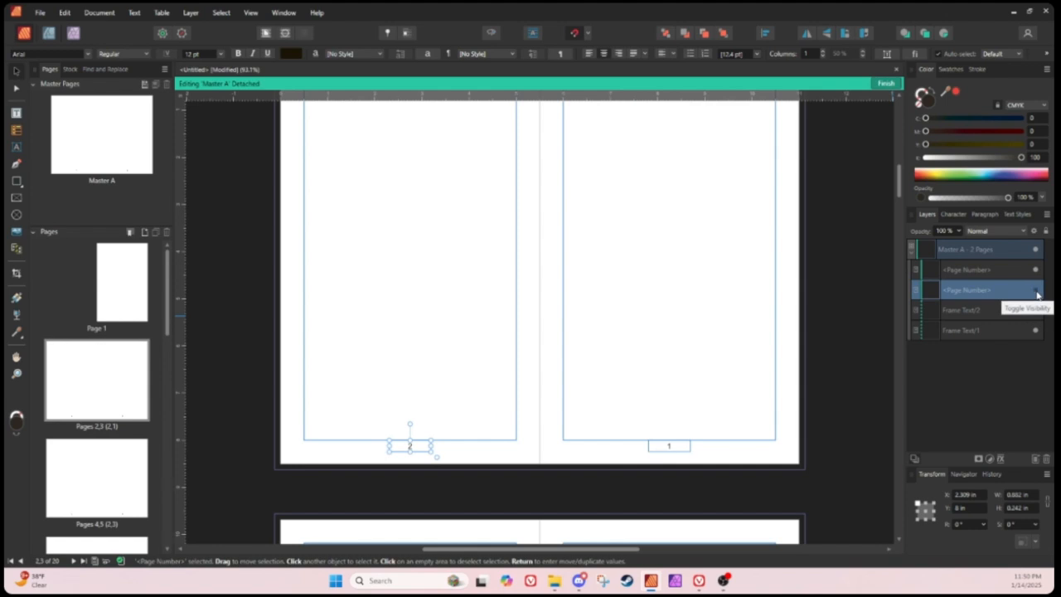
pyautogui.click(1035, 294)
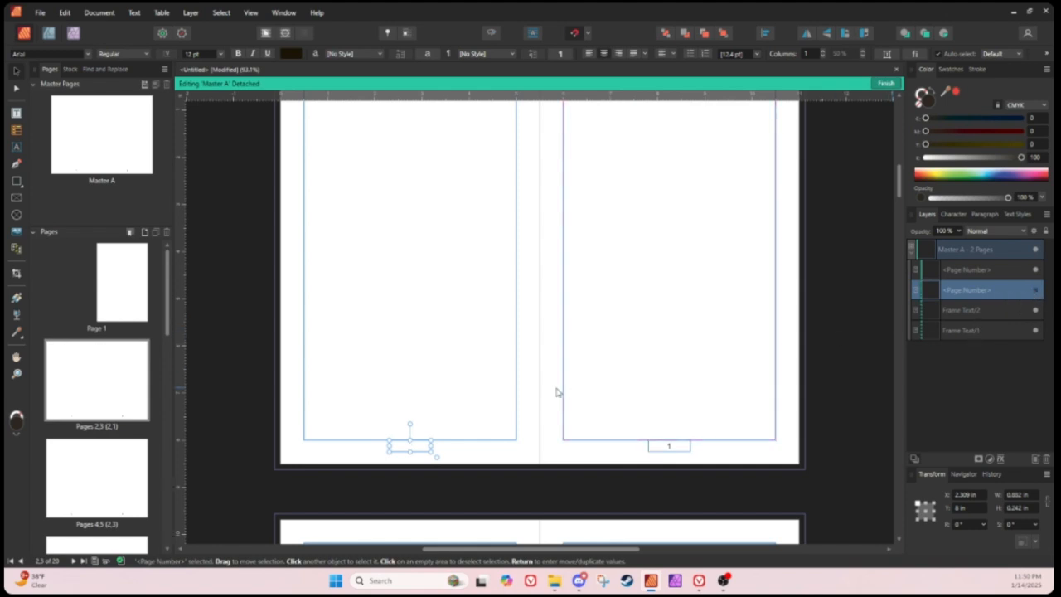
pyautogui.click(481, 374)
pyautogui.click(522, 373)
pyautogui.click(465, 362)
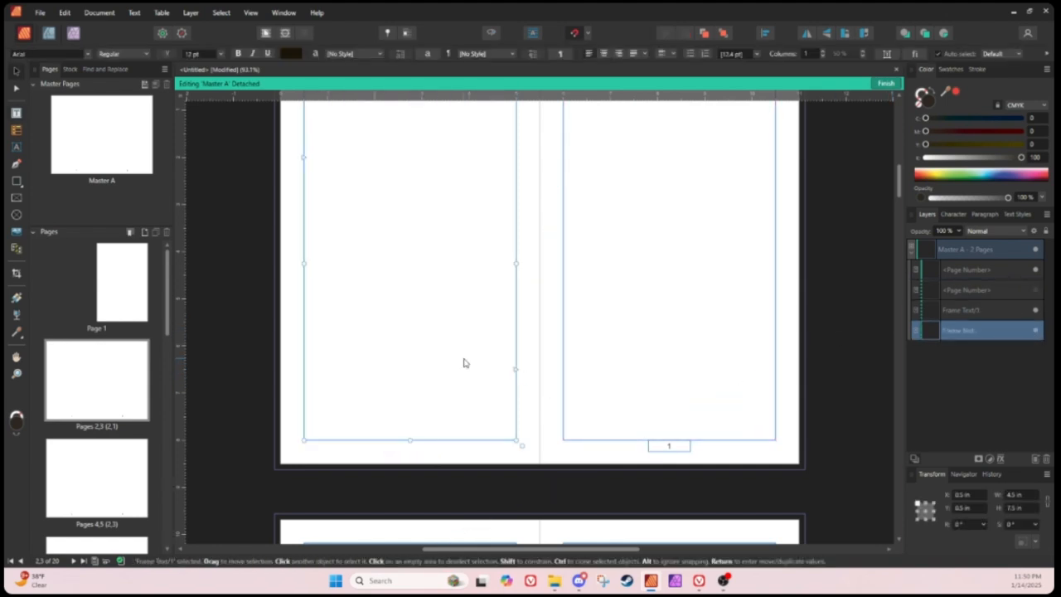
pyautogui.scroll(-4, 599, 353)
pyautogui.scroll(4, 601, 355)
pyautogui.scroll(3, 599, 354)
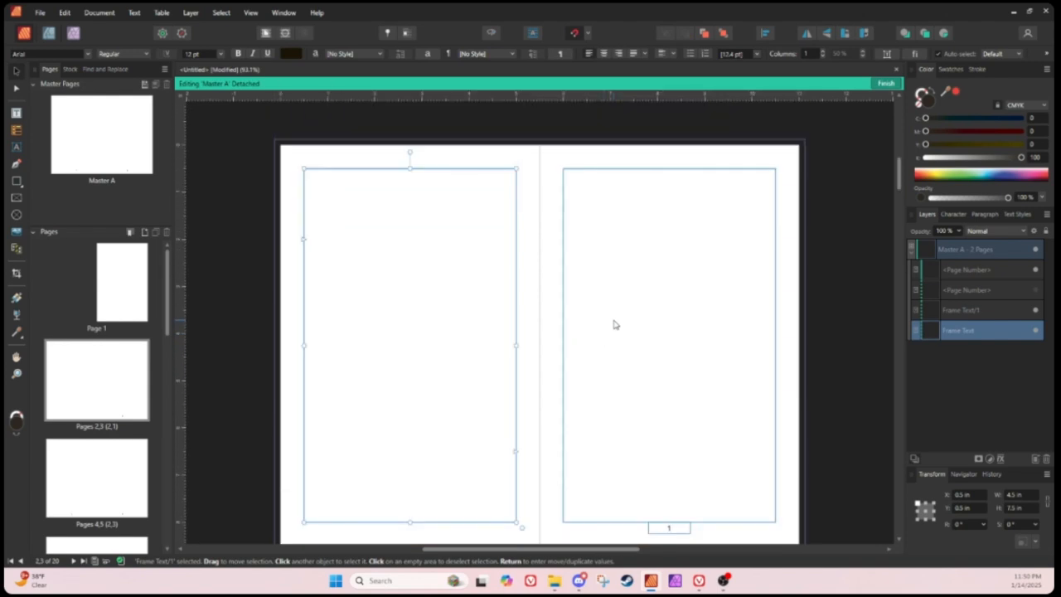
# Step: Finish the detached editing of Master A on the pages 2,3 spread
pyautogui.click(884, 84)
pyautogui.scroll(-3, 556, 313)
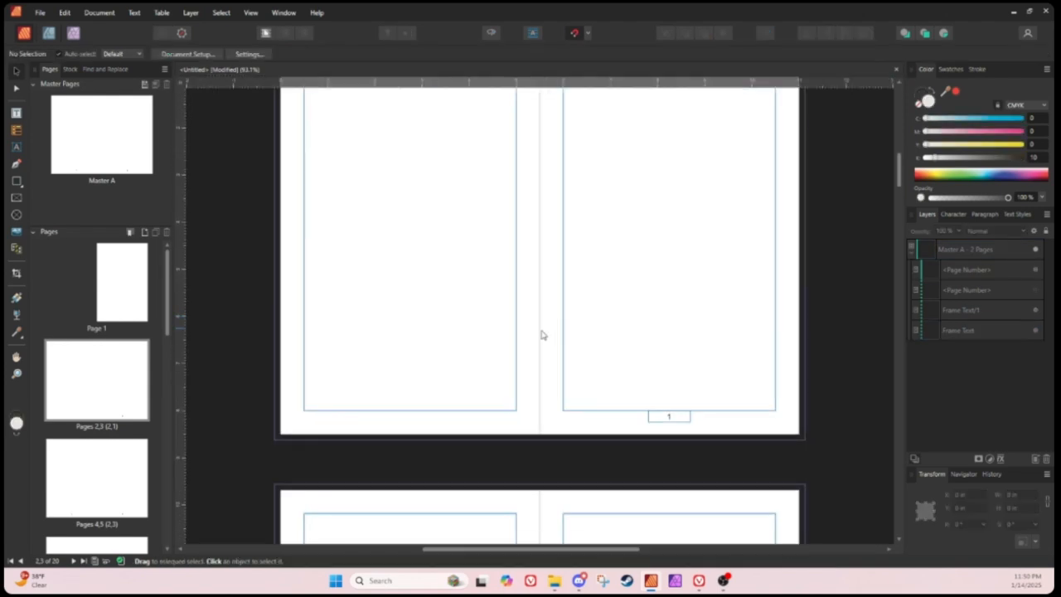
pyautogui.scroll(3, 539, 334)
pyautogui.scroll(-3, 663, 473)
# Step: Change the font of the page number on the right-hand page of the pages 2,3 spread to Alfa Slab One
pyautogui.click(672, 405)
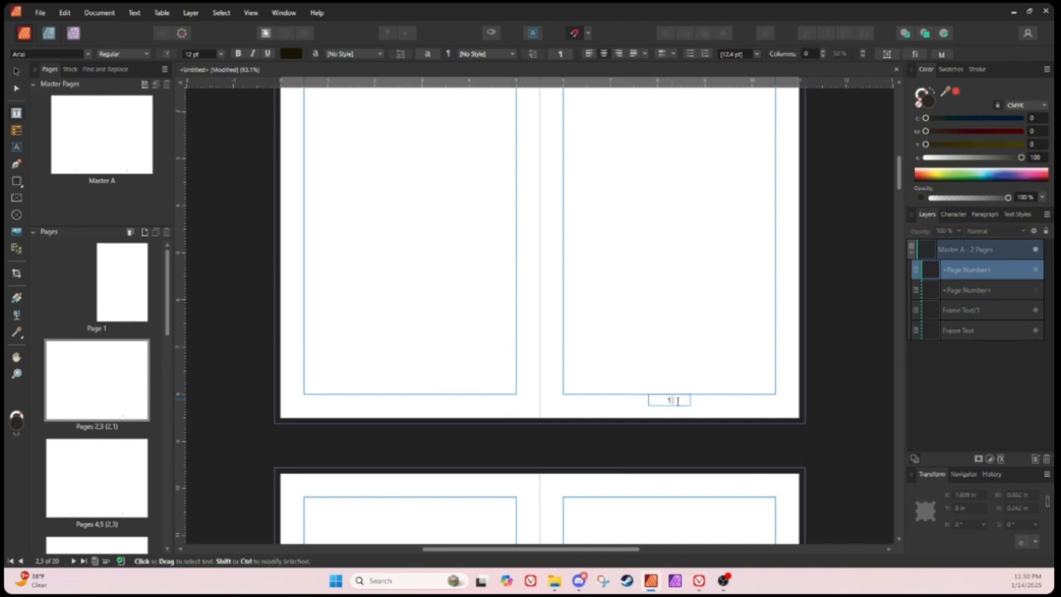
pyautogui.press('t')
pyautogui.click(238, 53)
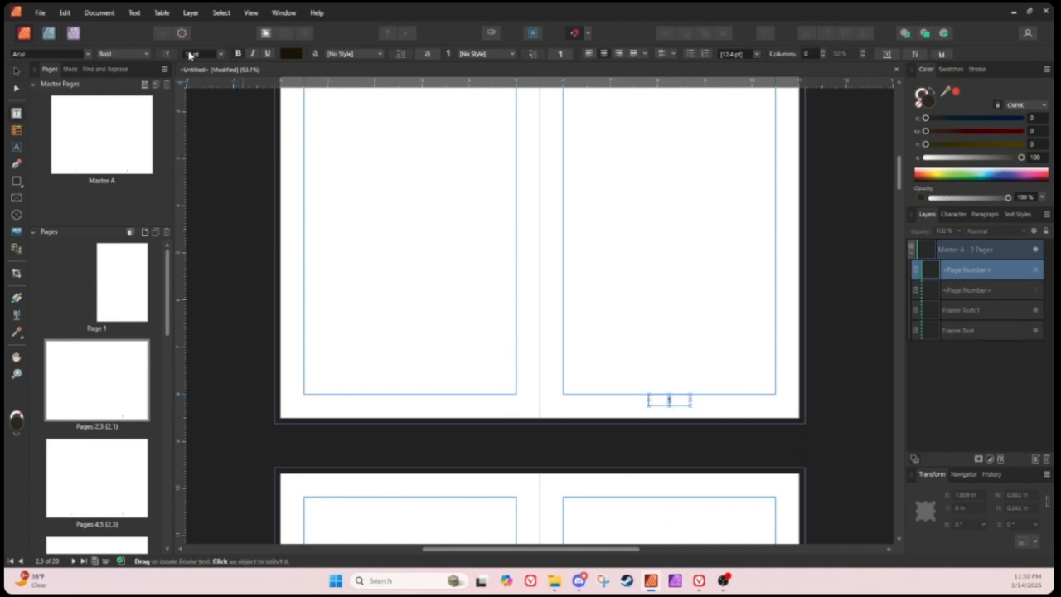
pyautogui.click(88, 54)
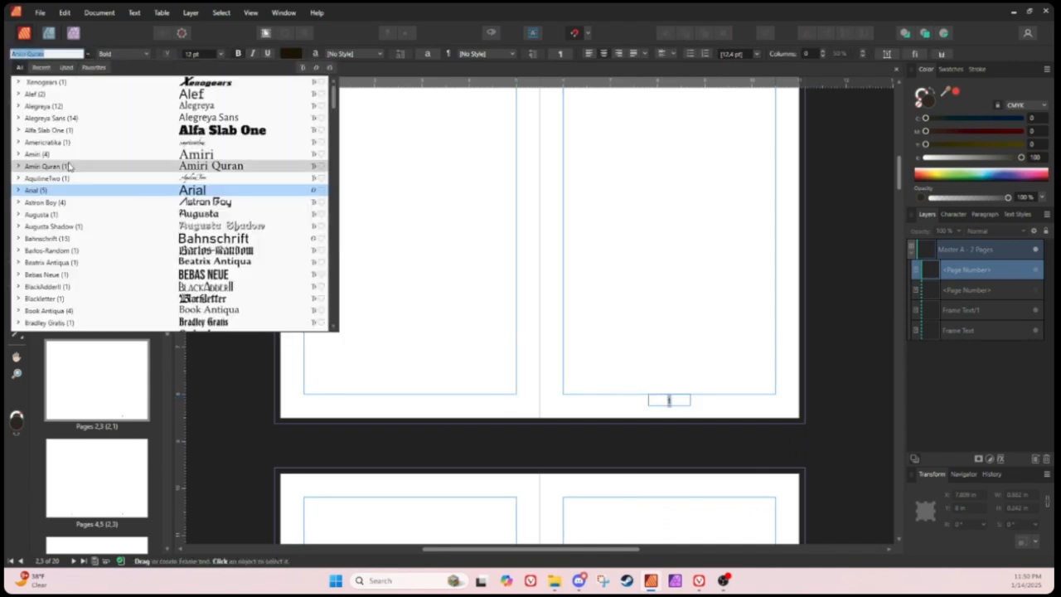
pyautogui.click(196, 131)
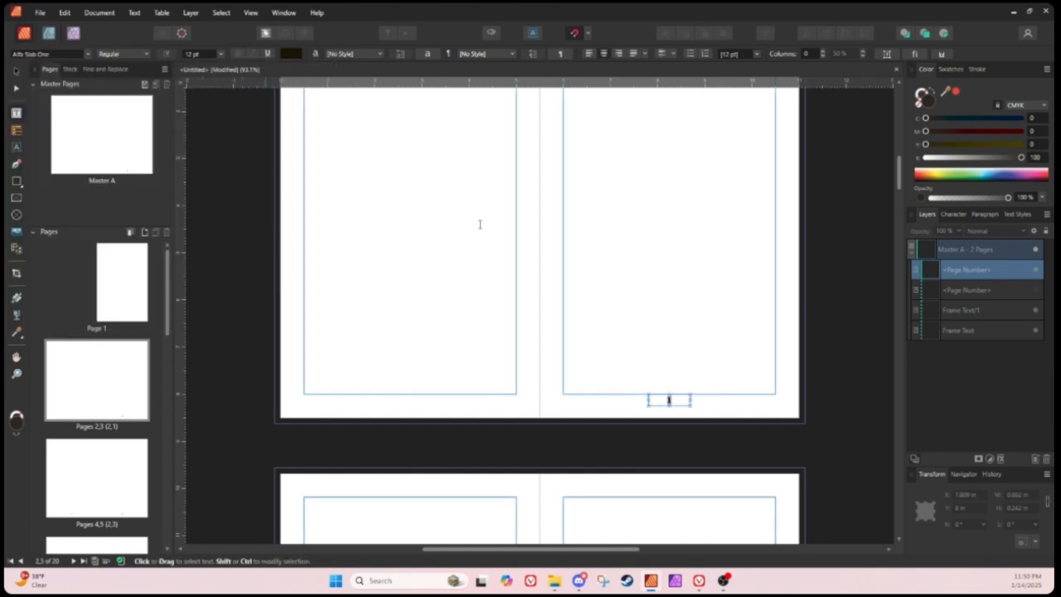
# Step: Enter "Ipsum lorem ipsum lorem ipsum lorem" in the main text frame on the right-hand page of the pages 2,3 spread
pyautogui.click(650, 259)
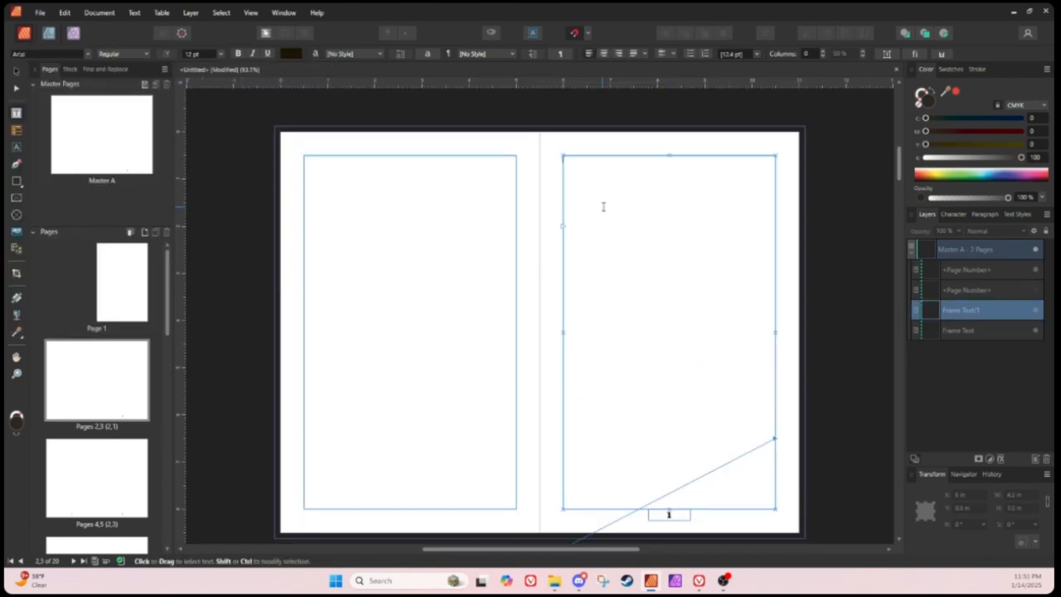
pyautogui.write('ipsum lorem')
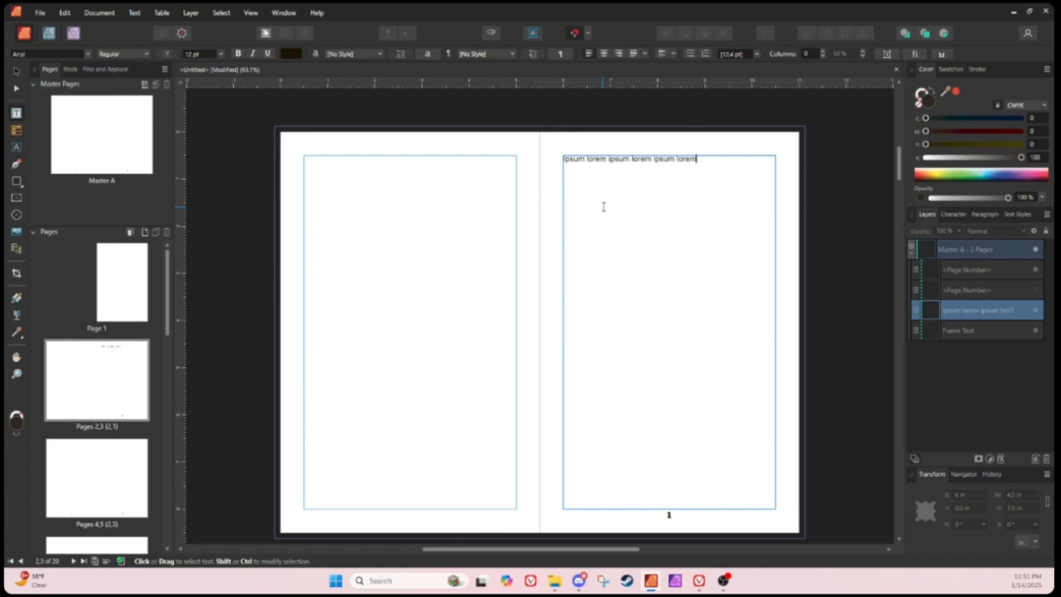
pyautogui.press('Escape')
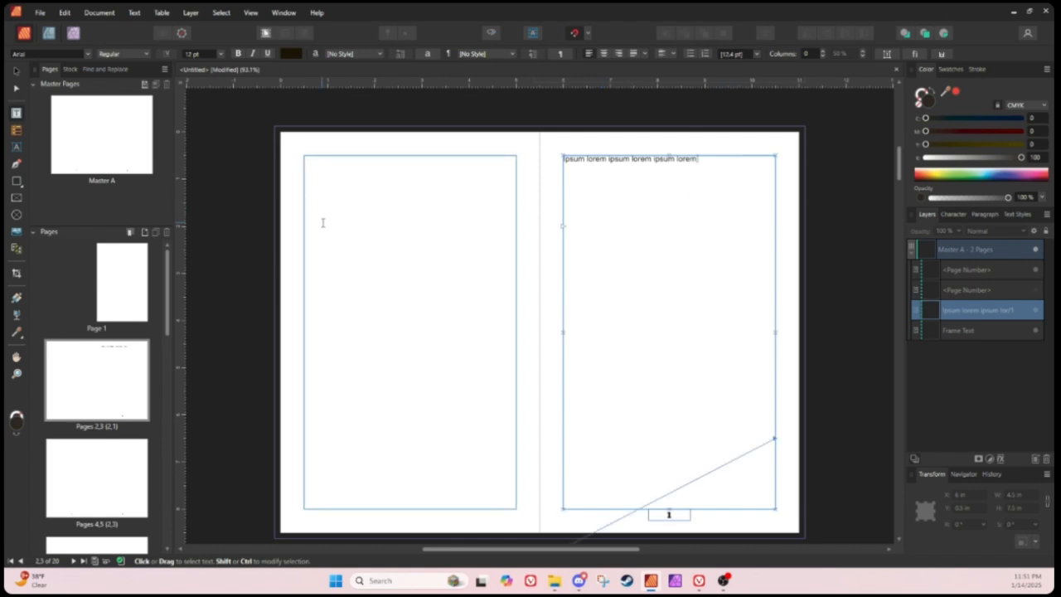
# Step: Duplicate the placeholder sentence repeatedly until it fills the right-hand frame and flows into the linked frame on pages 4,5
pyautogui.tripleClick(703, 172)
pyautogui.click(718, 174)
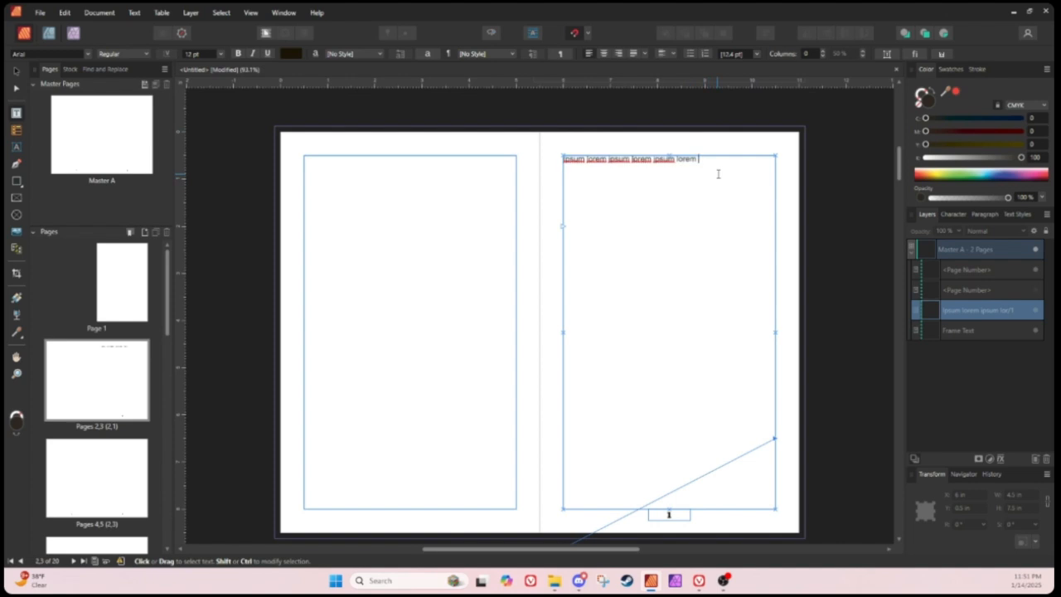
pyautogui.hotkey('ctrl', 'v')
pyautogui.hotkey('ctrl', 'v')
pyautogui.hotkey('ctrl', 'v')
pyautogui.hotkey('ctrl', 'v')
pyautogui.hotkey('ctrl', 'v')
pyautogui.hotkey('ctrl', 'v')
pyautogui.hotkey('ctrl', 'v')
pyautogui.hotkey('ctrl', 'v')
pyautogui.hotkey('ctrl', 'v')
pyautogui.hotkey('ctrl', 'v')
pyautogui.hotkey('ctrl', 'v')
pyautogui.hotkey('ctrl', 'v')
pyautogui.hotkey('ctrl', 'v')
pyautogui.hotkey('ctrl', 'v')
pyautogui.hotkey('ctrl', 'v')
pyautogui.hotkey('ctrl', 'v')
pyautogui.hotkey('ctrl', 'v')
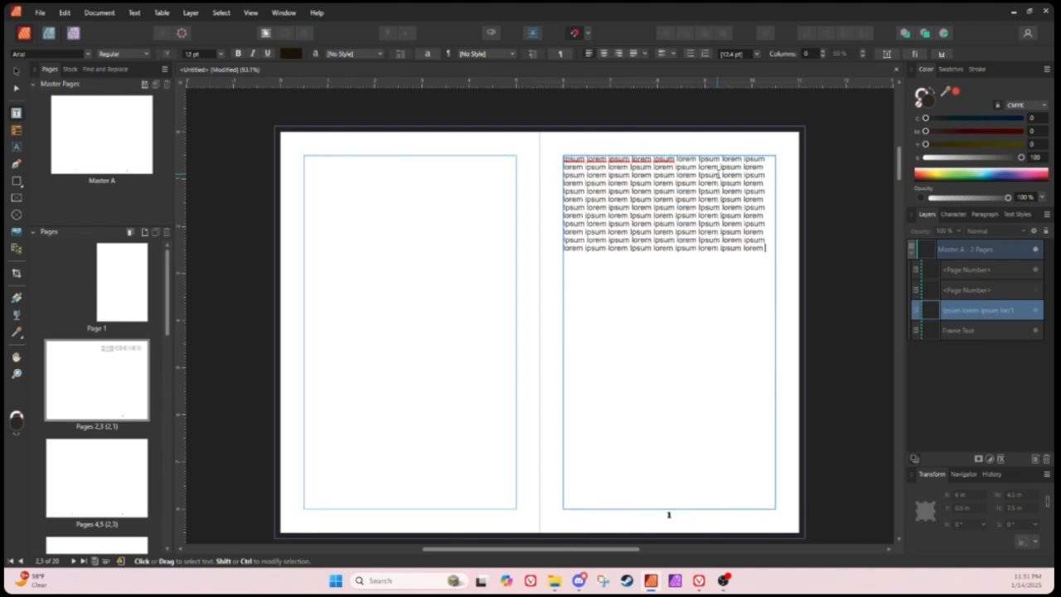
pyautogui.hotkey('ctrl', 'v')
pyautogui.hotkey('ctrl', 'v')
pyautogui.hotkey('ctrl', 'v')
pyautogui.hotkey('ctrl', 'v')
pyautogui.hotkey('ctrl', 'v')
pyautogui.hotkey('ctrl', 'v')
pyautogui.hotkey('ctrl', 'v')
pyautogui.hotkey('ctrl', 'v')
pyautogui.hotkey('ctrl', 'v')
pyautogui.hotkey('ctrl', 'v')
pyautogui.hotkey('ctrl', 'v')
pyautogui.hotkey('ctrl', 'v')
pyautogui.hotkey('ctrl', 'v')
pyautogui.hotkey('ctrl', 'v')
pyautogui.hotkey('ctrl', 'v')
pyautogui.hotkey('ctrl', 'v')
pyautogui.hotkey('ctrl', 'v')
pyautogui.hotkey('ctrl', 'v')
pyautogui.hotkey('ctrl', 'v')
pyautogui.hotkey('ctrl', 'v')
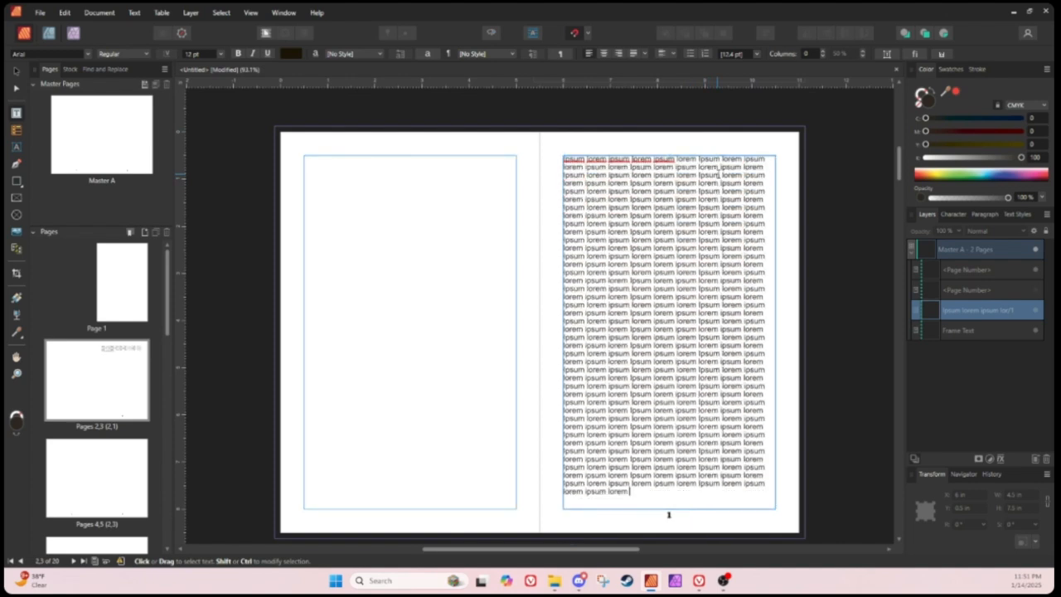
pyautogui.hotkey('ctrl', 'v')
pyautogui.hotkey('ctrl', 'v')
pyautogui.hotkey('ctrl', 'v')
pyautogui.hotkey('ctrl', 'v')
pyautogui.hotkey('ctrl', 'v')
pyautogui.hotkey('ctrl', 'v')
pyautogui.hotkey('ctrl', 'v')
pyautogui.hotkey('ctrl', 'v')
pyautogui.hotkey('ctrl', 'v')
pyautogui.hotkey('ctrl', 'v')
pyautogui.scroll(1, 666, 172)
pyautogui.scroll(2, 666, 172)
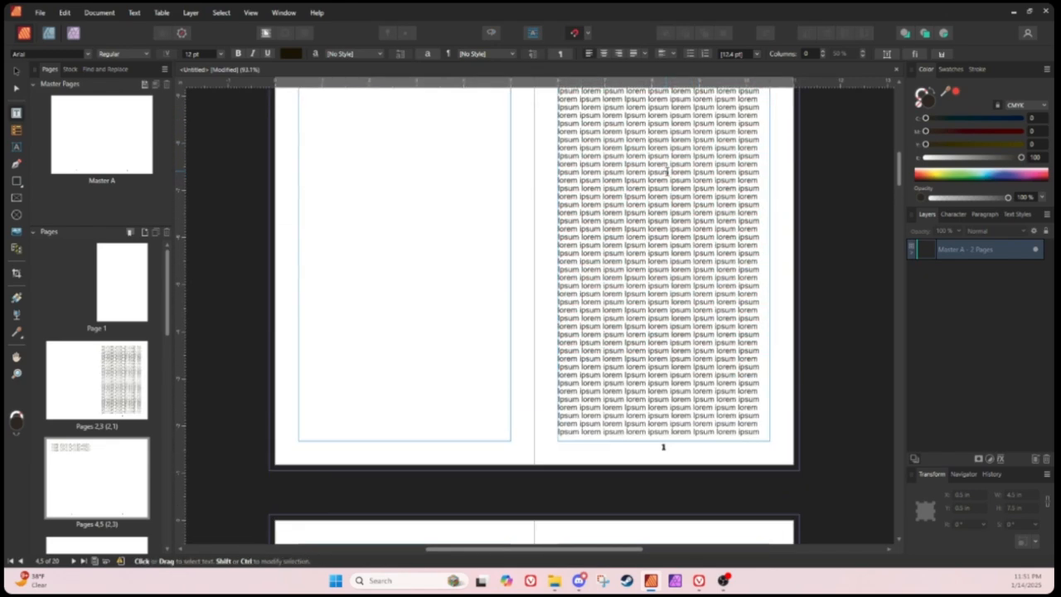
pyautogui.press('Escape')
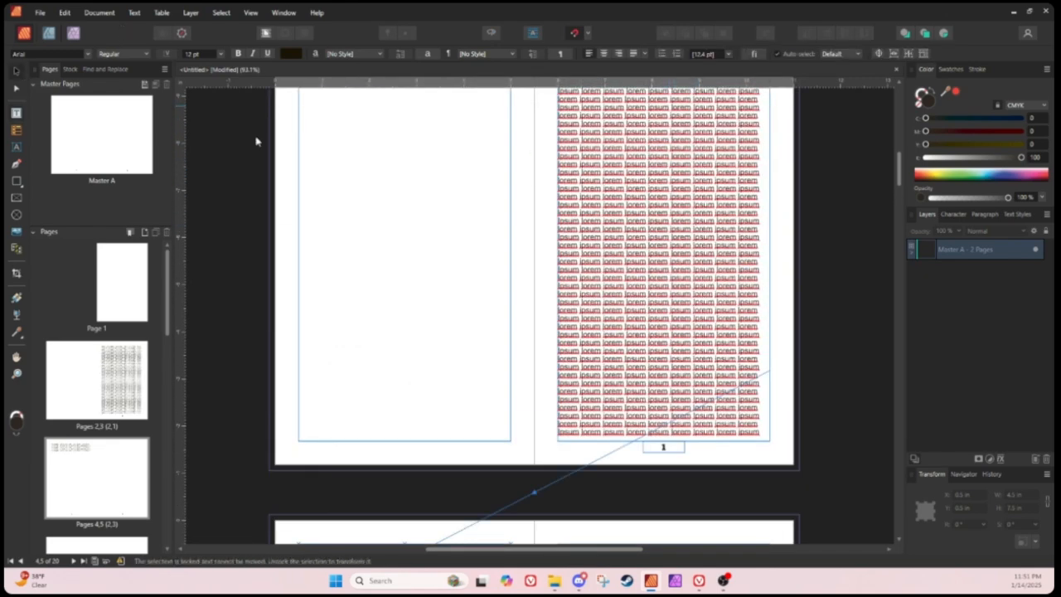
# Step: Select all the placeholder text and look through the available paragraph styles
pyautogui.doubleClick(703, 290)
pyautogui.hotkey('ctrl', 'a')
pyautogui.scroll(2, 703, 287)
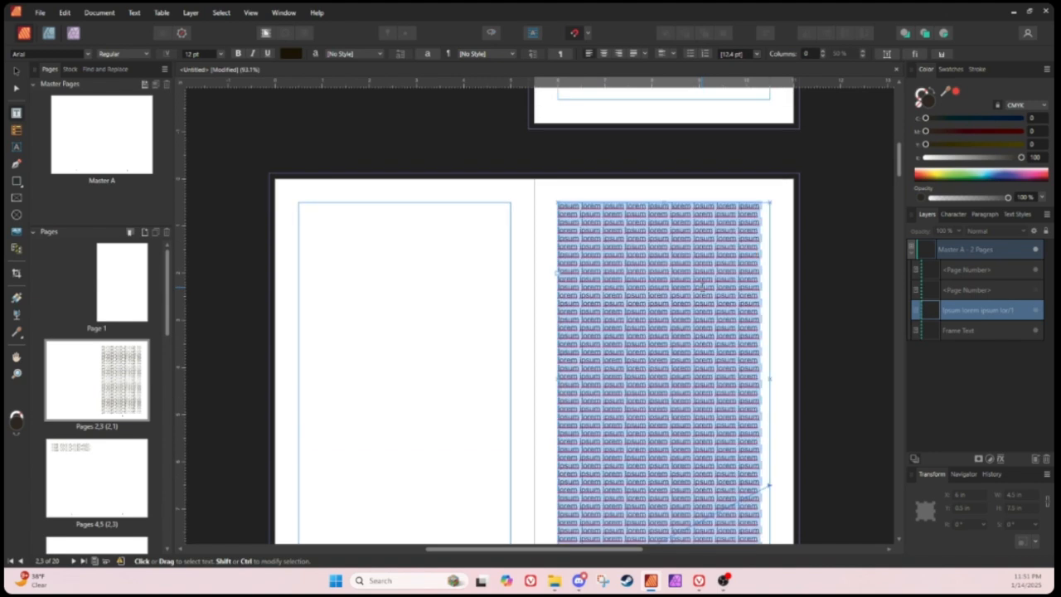
pyautogui.click(482, 57)
pyautogui.scroll(-3, 487, 190)
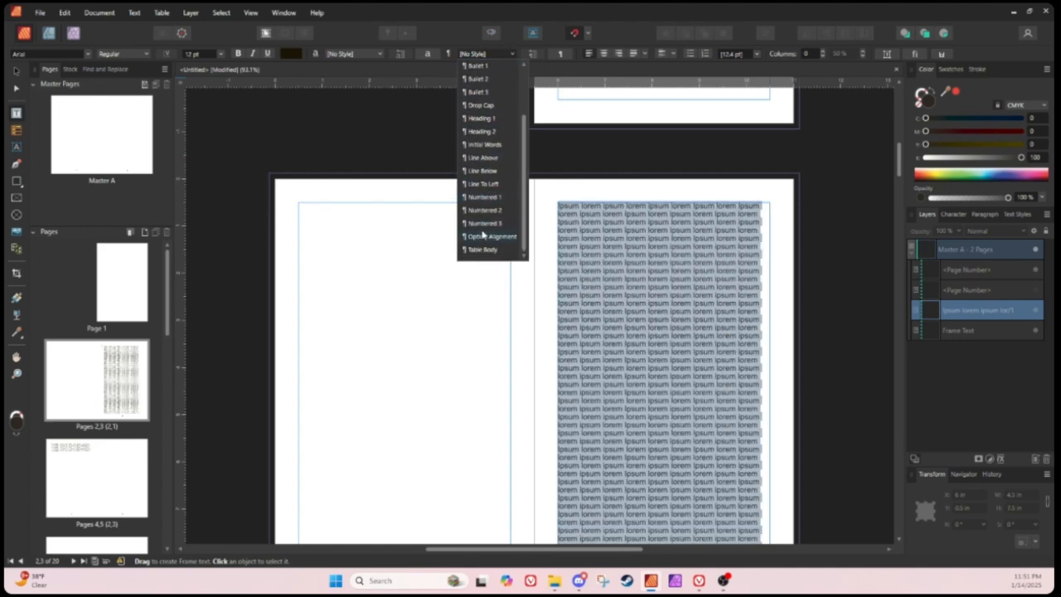
pyautogui.scroll(3, 464, 168)
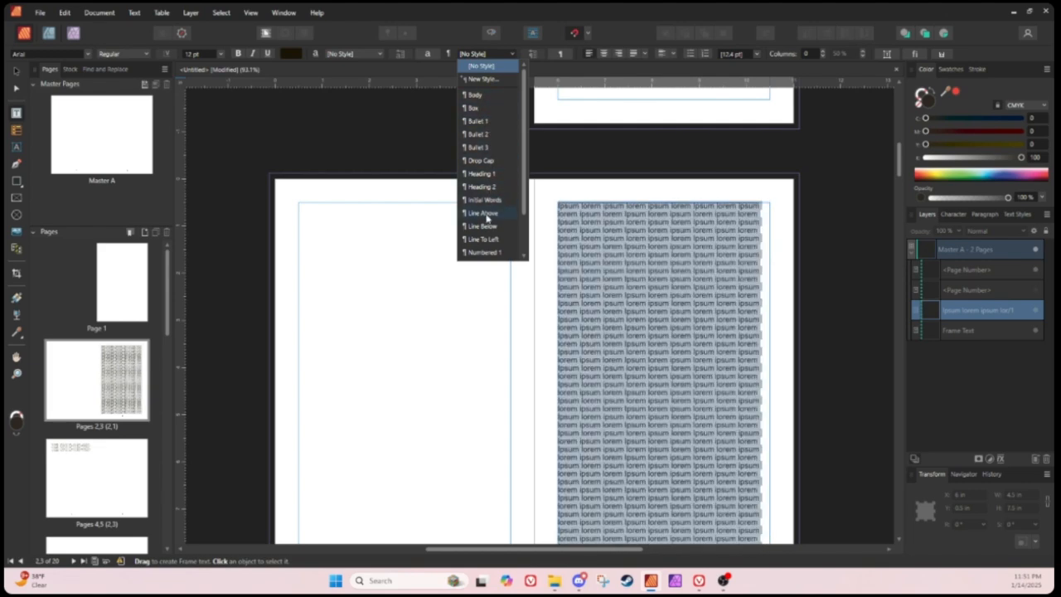
pyautogui.scroll(-2, 486, 241)
pyautogui.scroll(2, 489, 238)
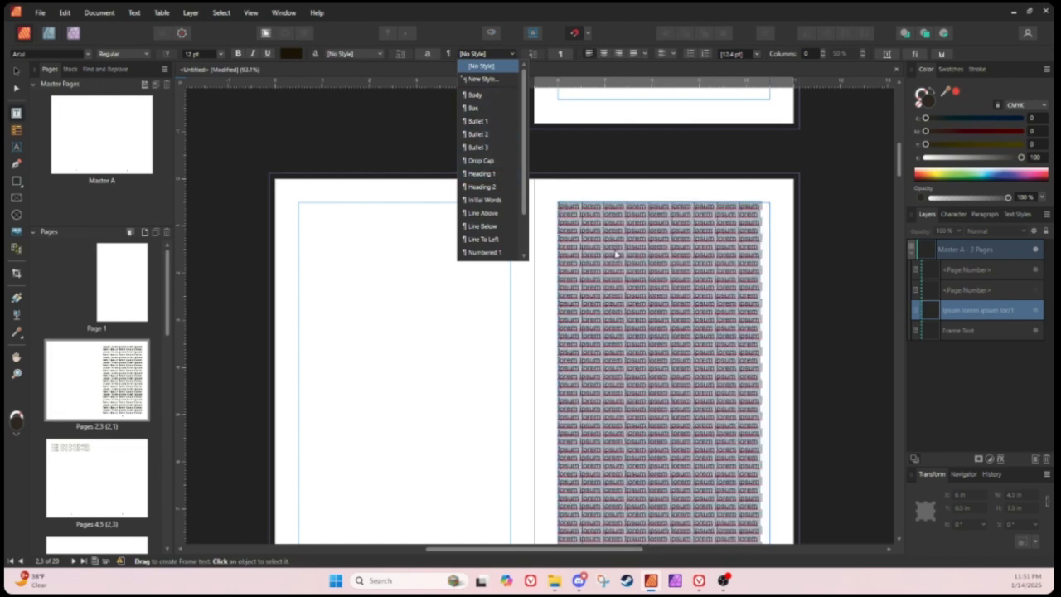
pyautogui.press('Escape')
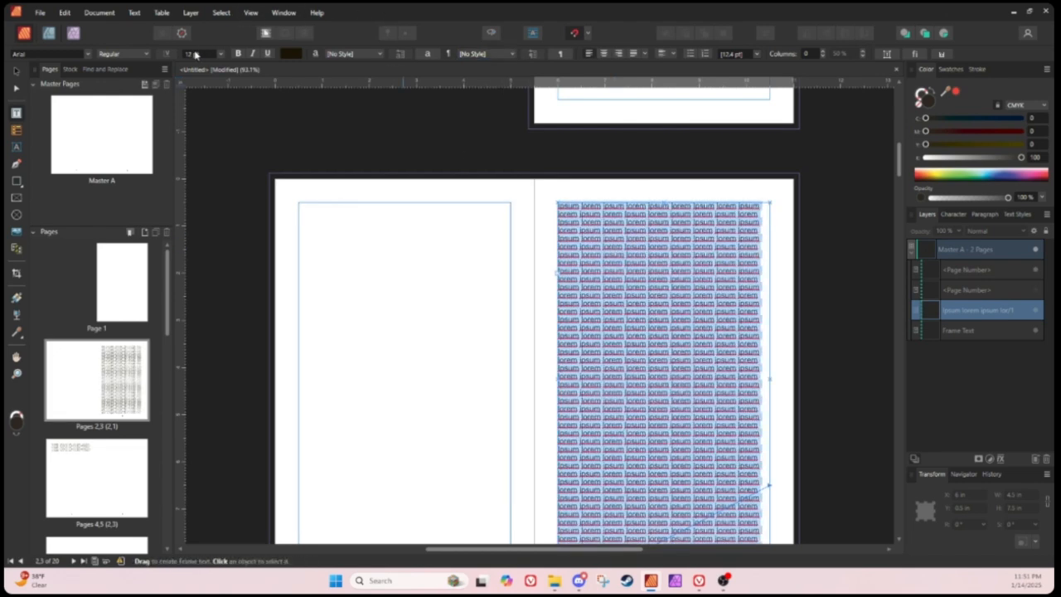
# Step: Set the selected placeholder text to 10 pt Book Antiqua
pyautogui.scroll(-2, 196, 55)
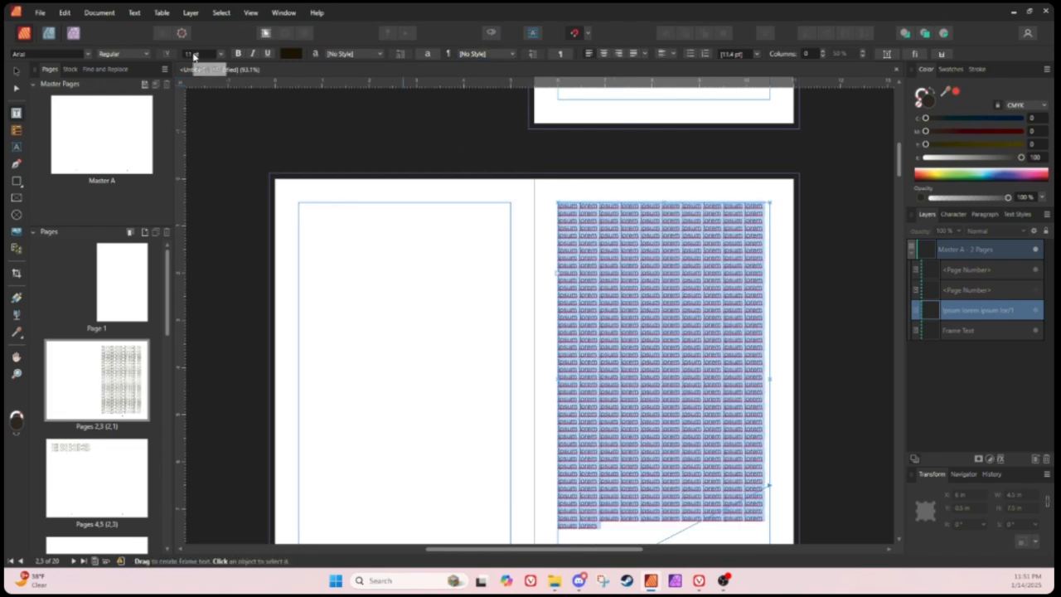
pyautogui.click(89, 55)
pyautogui.scroll(-2, 233, 252)
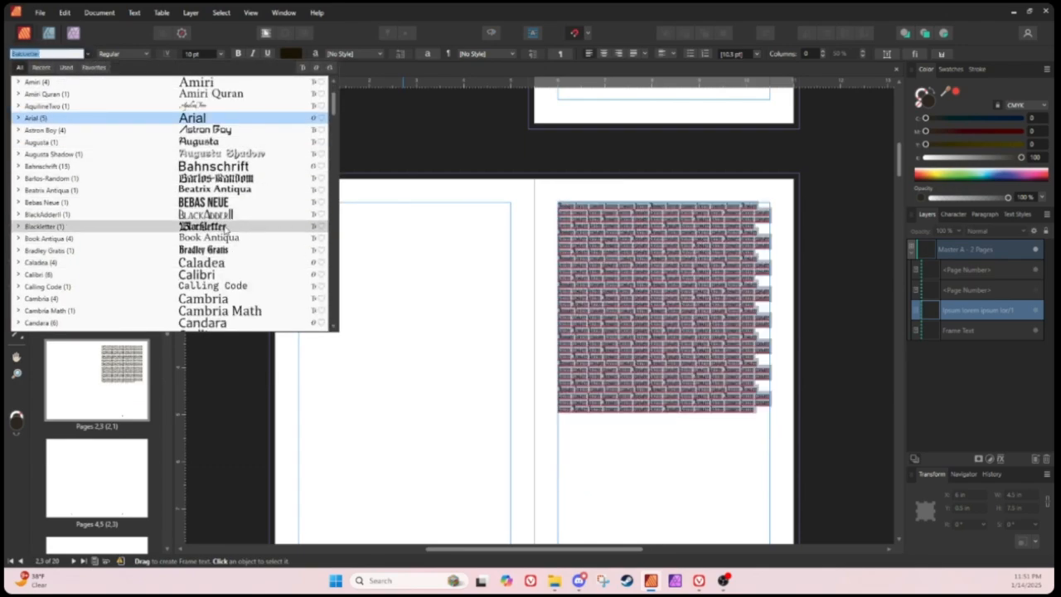
pyautogui.click(224, 238)
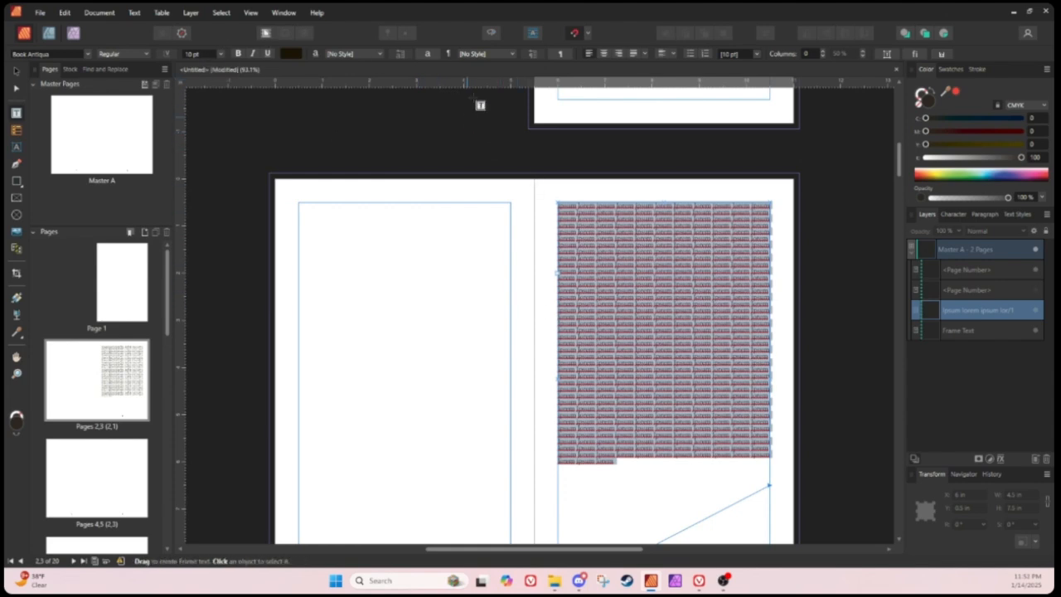
pyautogui.click(485, 54)
pyautogui.click(485, 79)
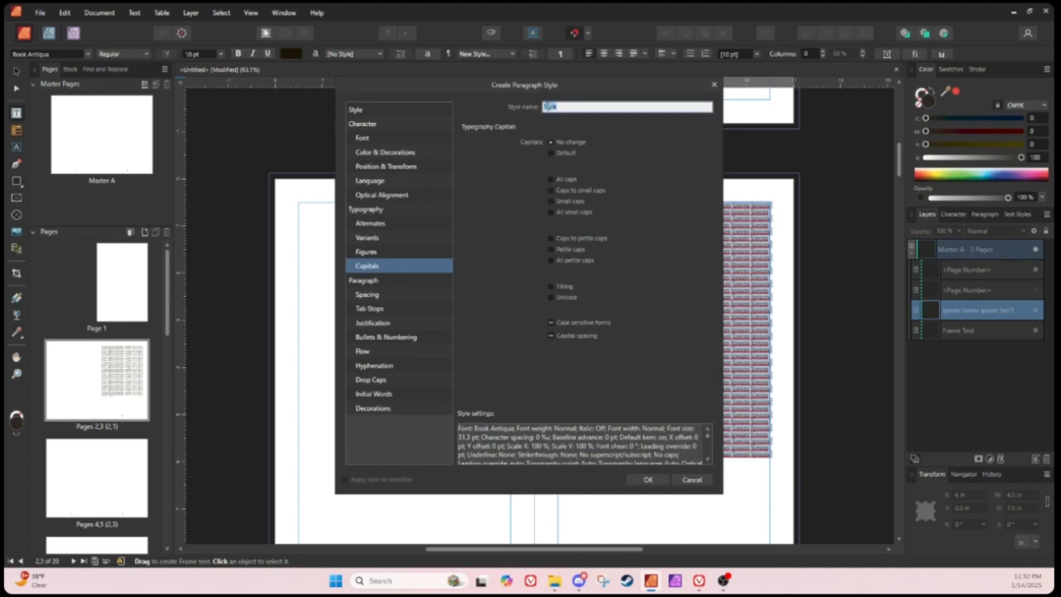
pyautogui.write('DCC Body')
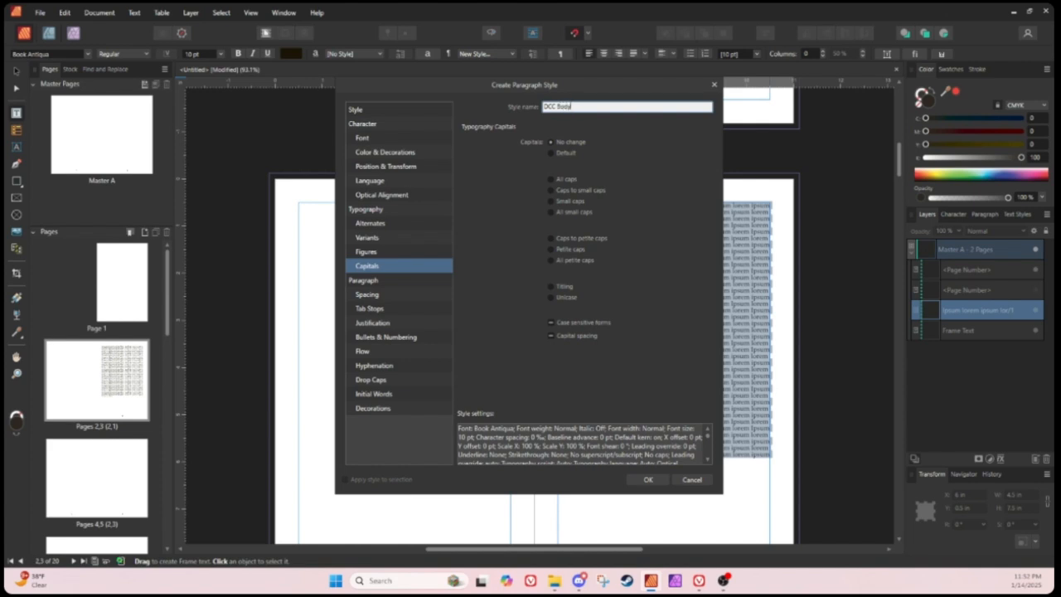
pyautogui.click(705, 479)
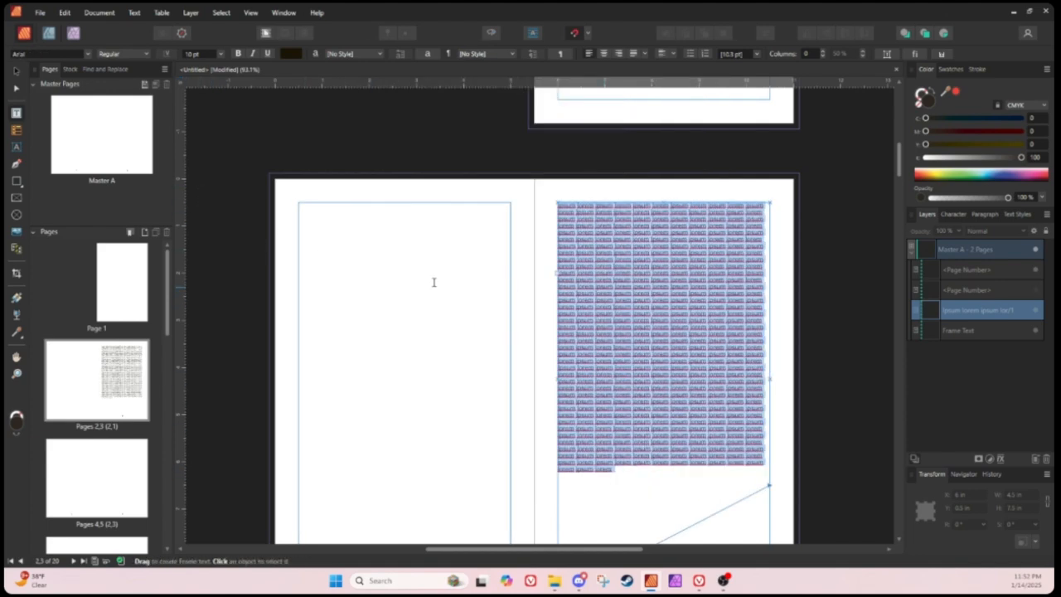
# Step: Open the recent file Winter's Heart.afpub, copy the DCC Body-styled word "heard" from its second column, and return to the untitled document
pyautogui.click(433, 281)
pyautogui.click(39, 12)
pyautogui.moveTo(133, 81)
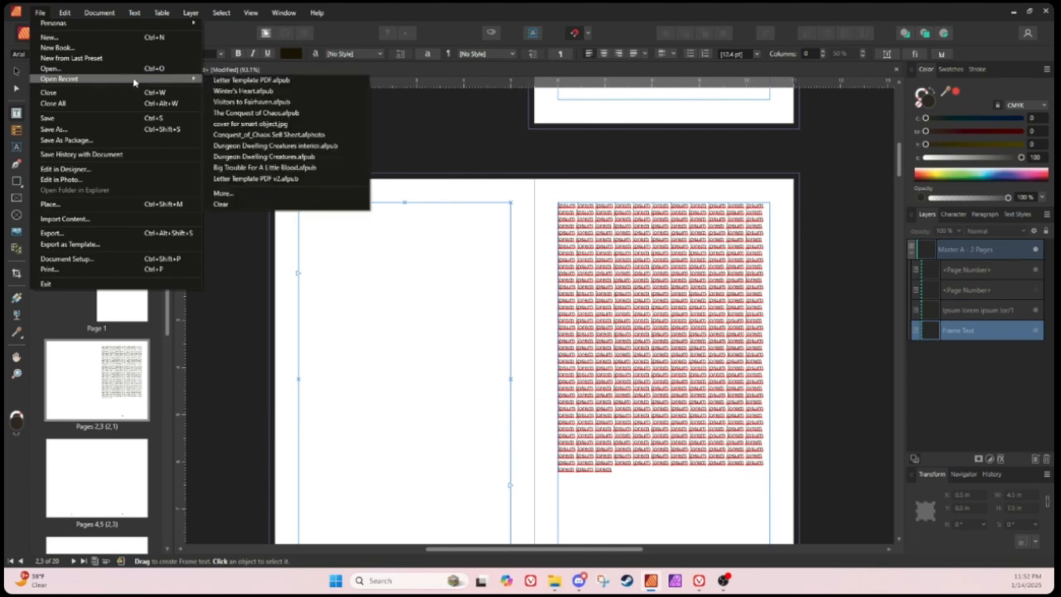
pyautogui.click(242, 90)
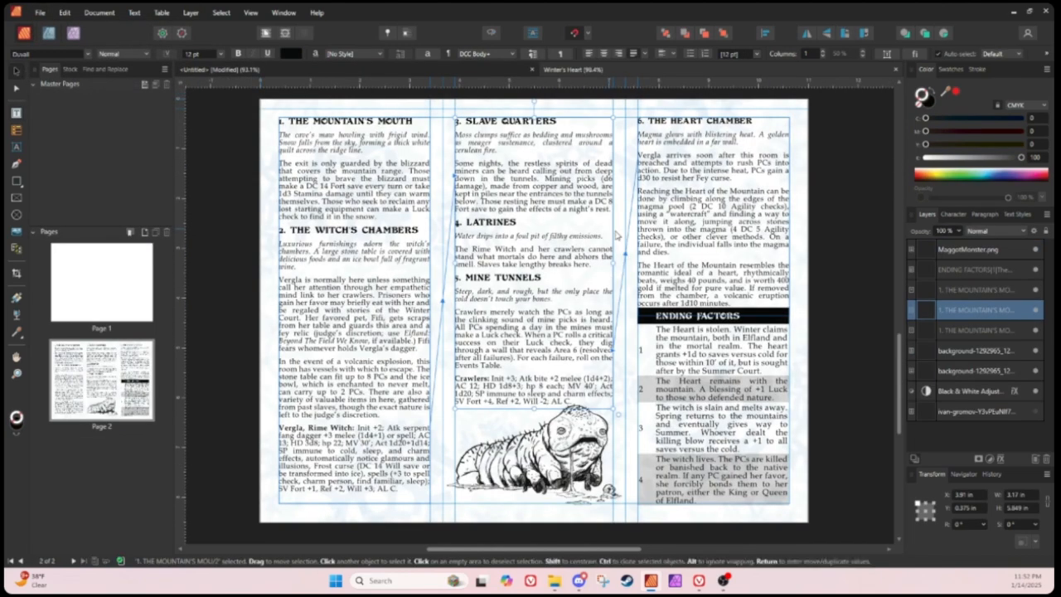
pyautogui.press('t')
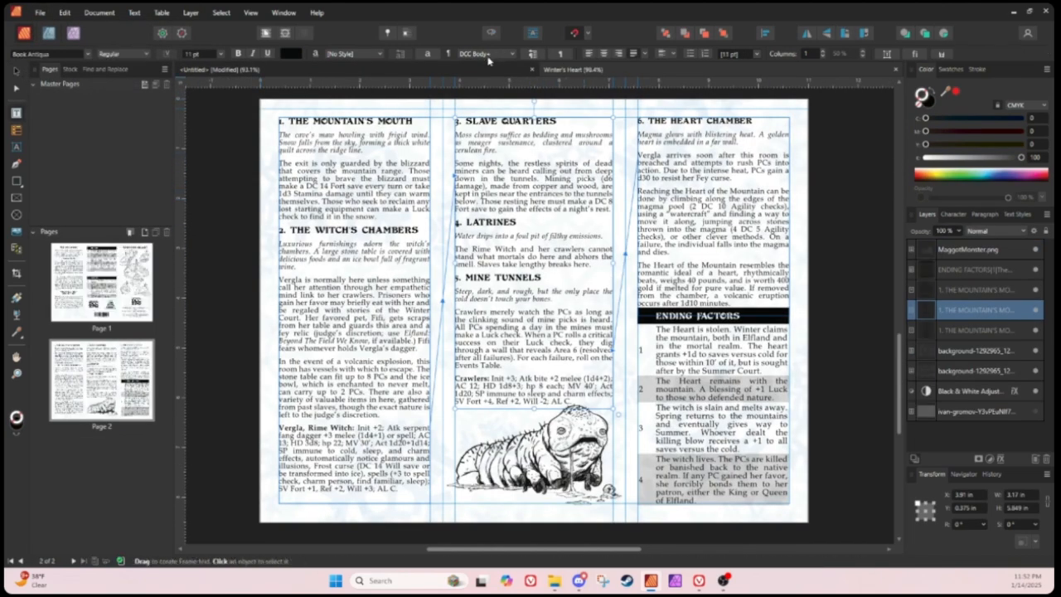
pyautogui.doubleClick(521, 170)
pyautogui.hotkey('ctrl', 'c')
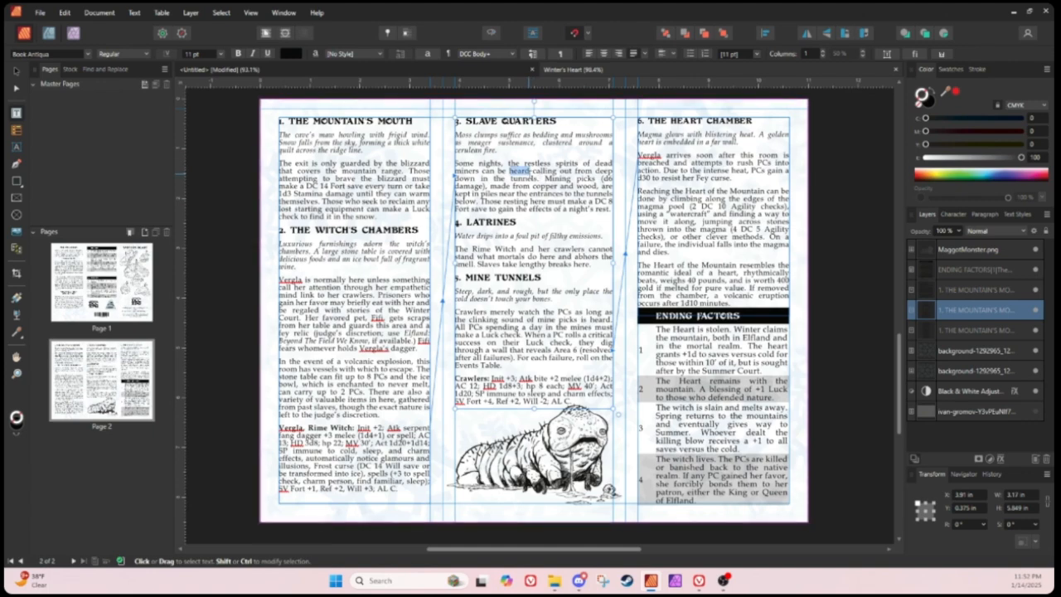
pyautogui.click(220, 70)
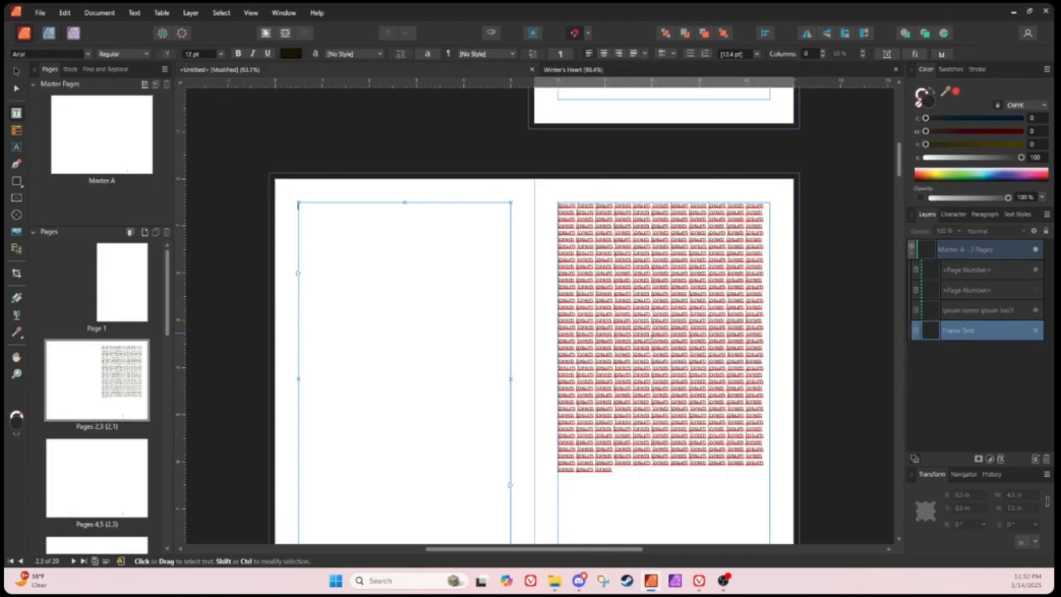
# Step: Paste the copied word into the left-hand frame of the pages 2,3 spread and undo the paste
pyautogui.click(488, 323)
pyautogui.hotkey('ctrl', 'v')
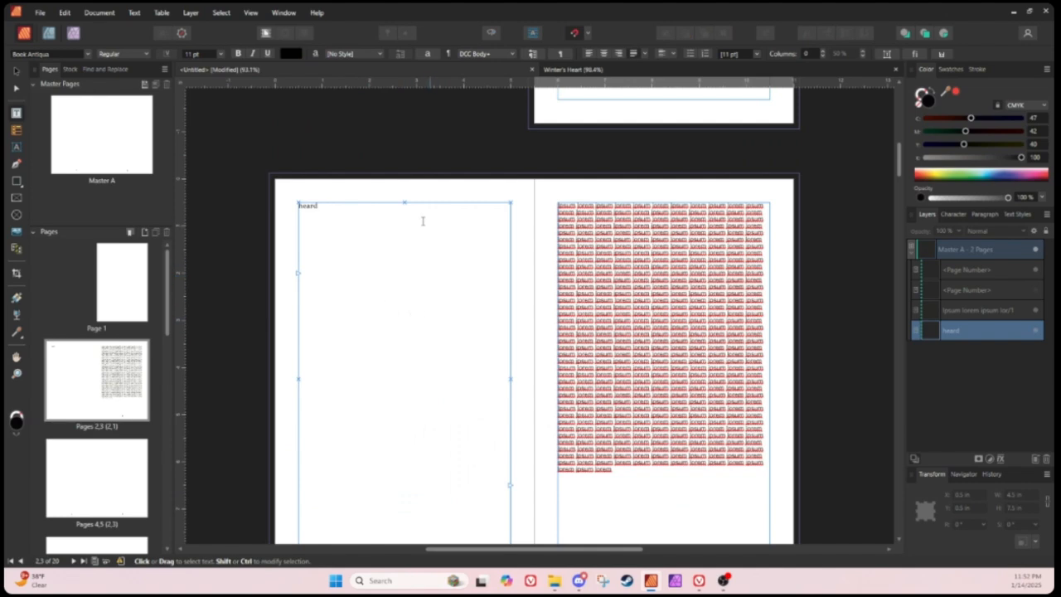
pyautogui.hotkey('ctrl', 'z')
# Step: Paste the copied word on a new line below the placeholder text on the right-hand page of the pages 2,3 spread
pyautogui.scroll(-3, 795, 295)
pyautogui.click(684, 381)
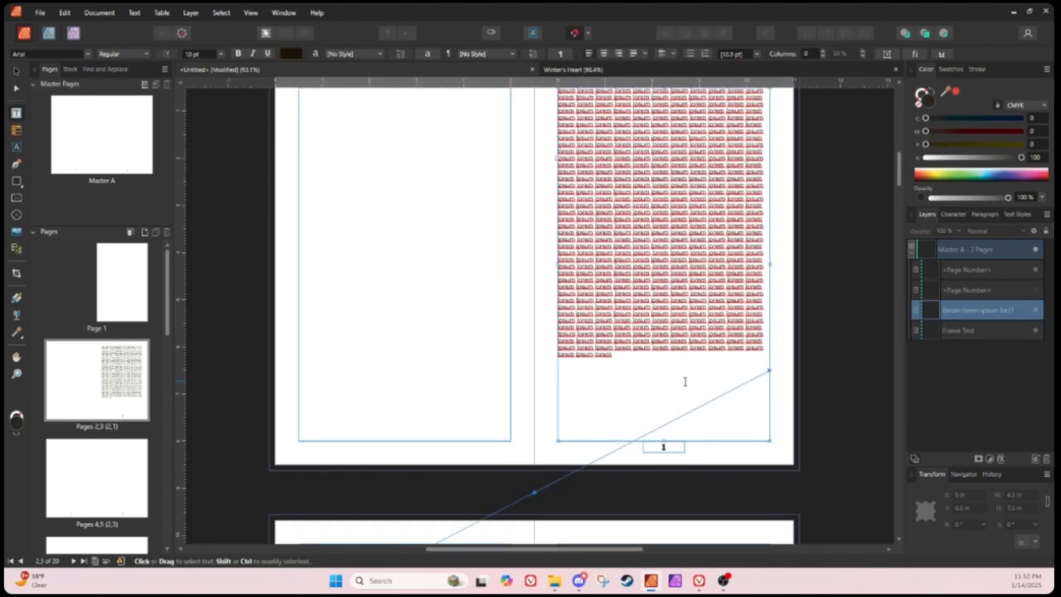
pyautogui.press('Return')
pyautogui.hotkey('ctrl', 'v')
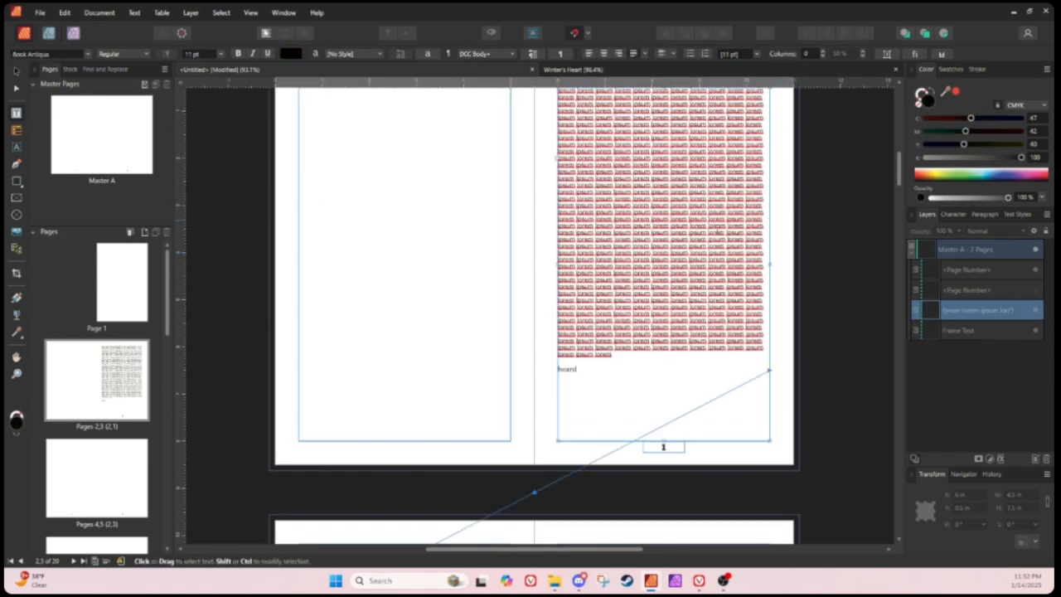
# Step: Apply the imported DCC Body paragraph style to the whole placeholder paragraph
pyautogui.tripleClick(622, 232)
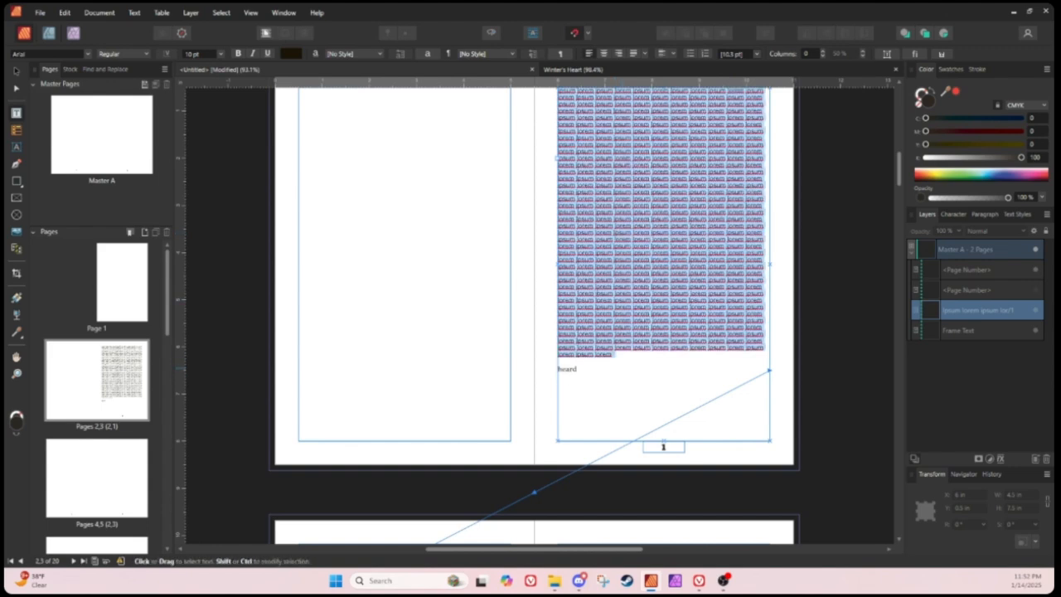
pyautogui.click(485, 53)
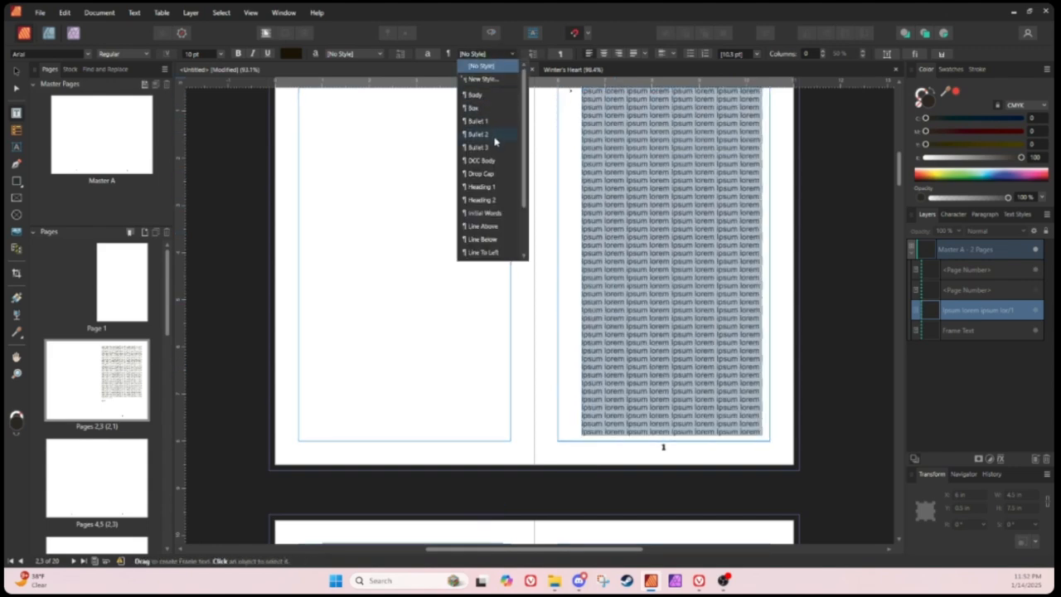
pyautogui.click(480, 160)
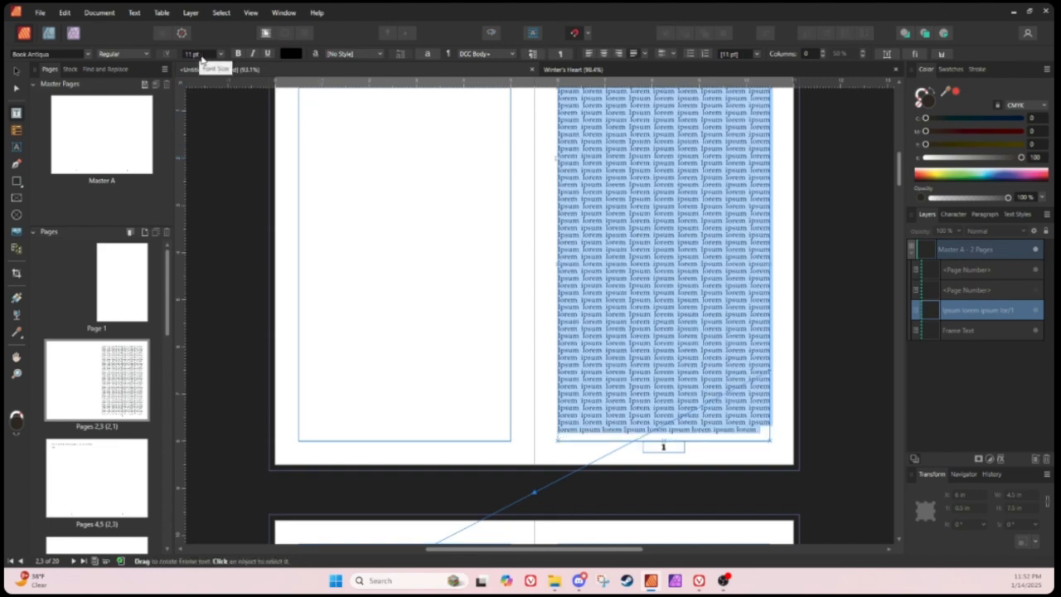
# Step: Set the placeholder paragraph's font size to 10 pt on the right-hand page of the pages 2,3 spread
pyautogui.scroll(-2, 200, 56)
pyautogui.click(617, 322)
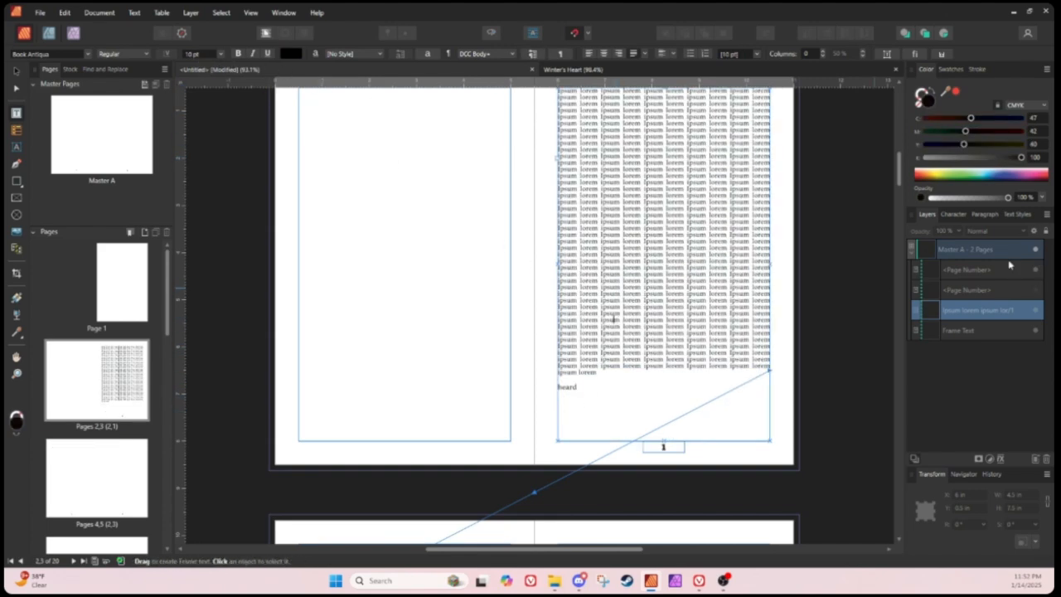
pyautogui.moveTo(595, 345); pyautogui.dragTo(644, 473)
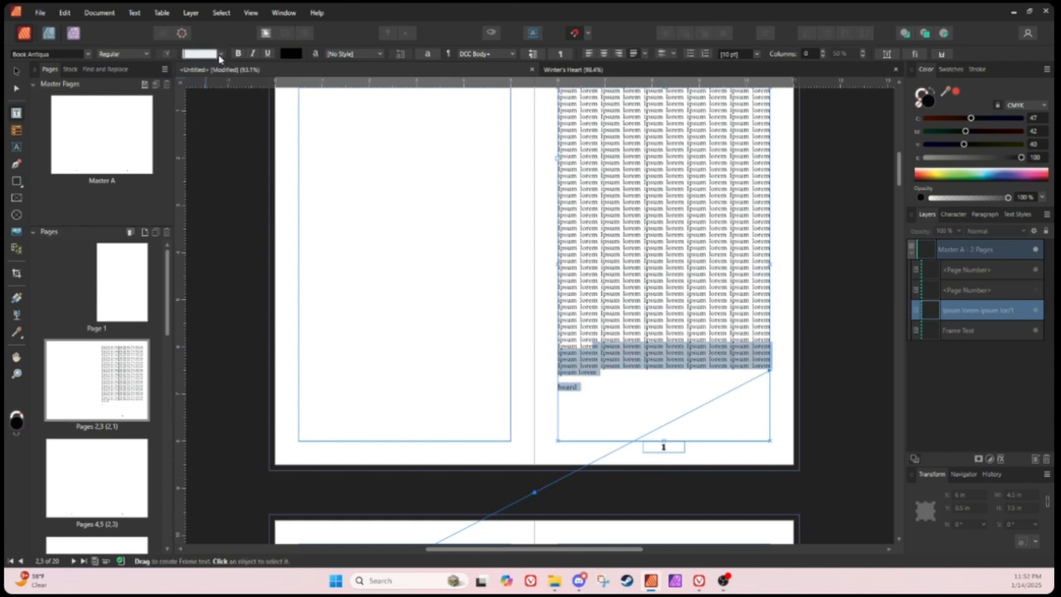
pyautogui.click(610, 262)
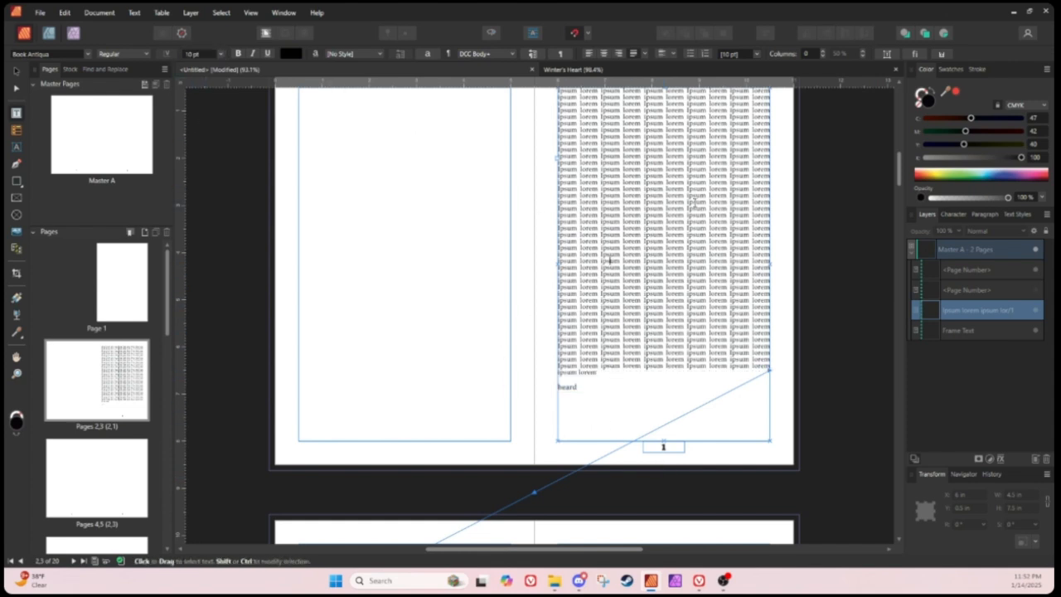
# Step: Update the DCC Body paragraph style to match the whole placeholder paragraph's current formatting
pyautogui.tripleClick(653, 275)
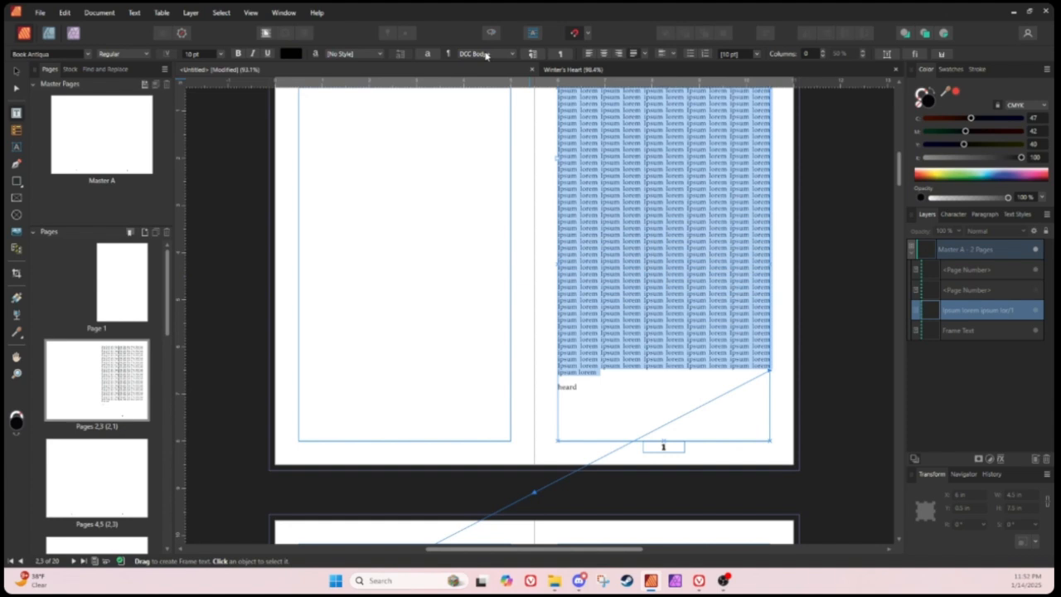
pyautogui.click(136, 13)
pyautogui.moveTo(100, 12)
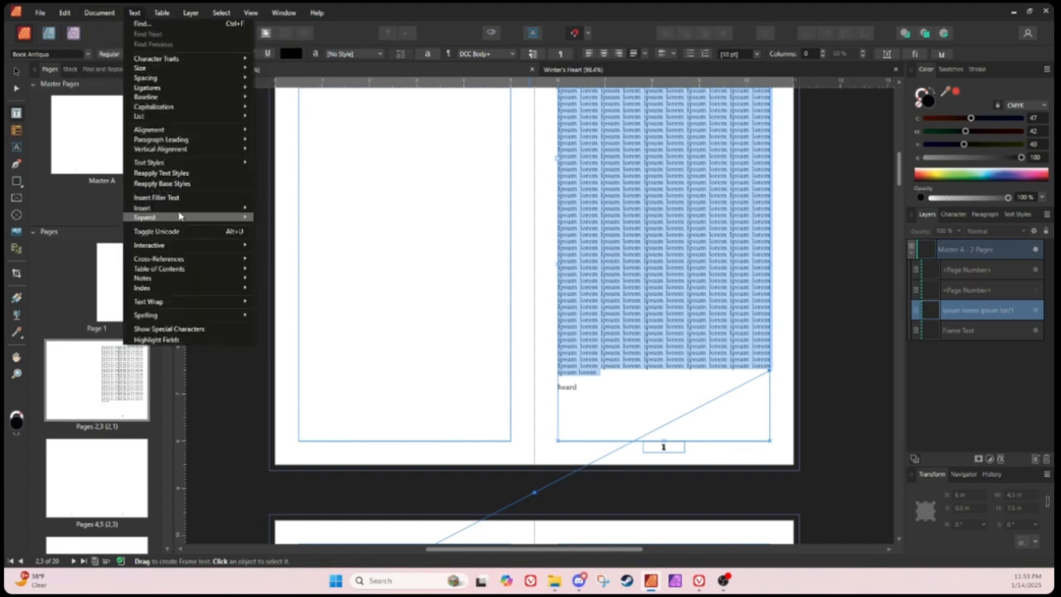
pyautogui.moveTo(182, 165)
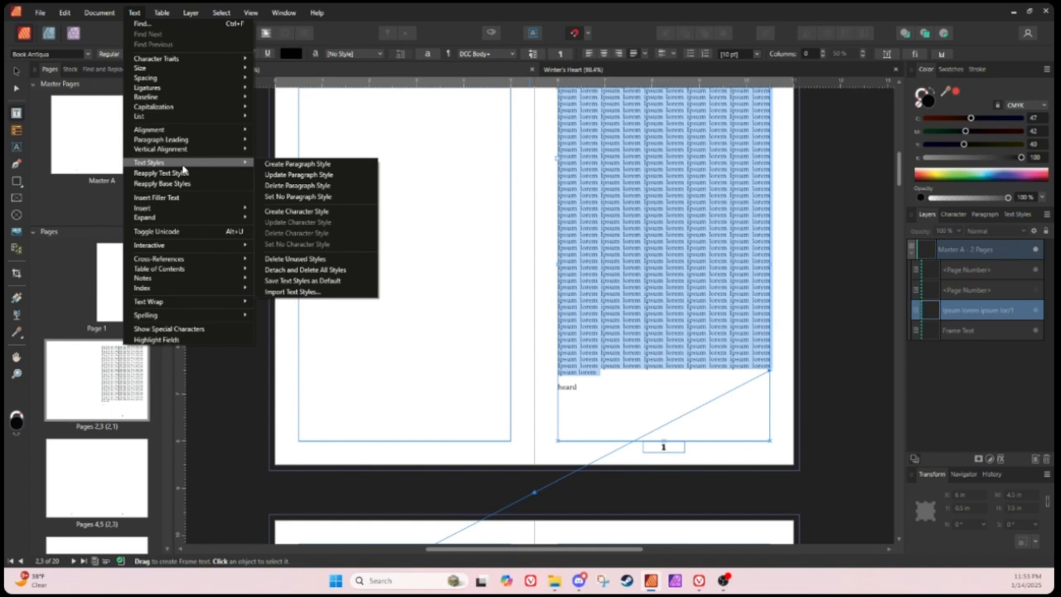
pyautogui.click(286, 180)
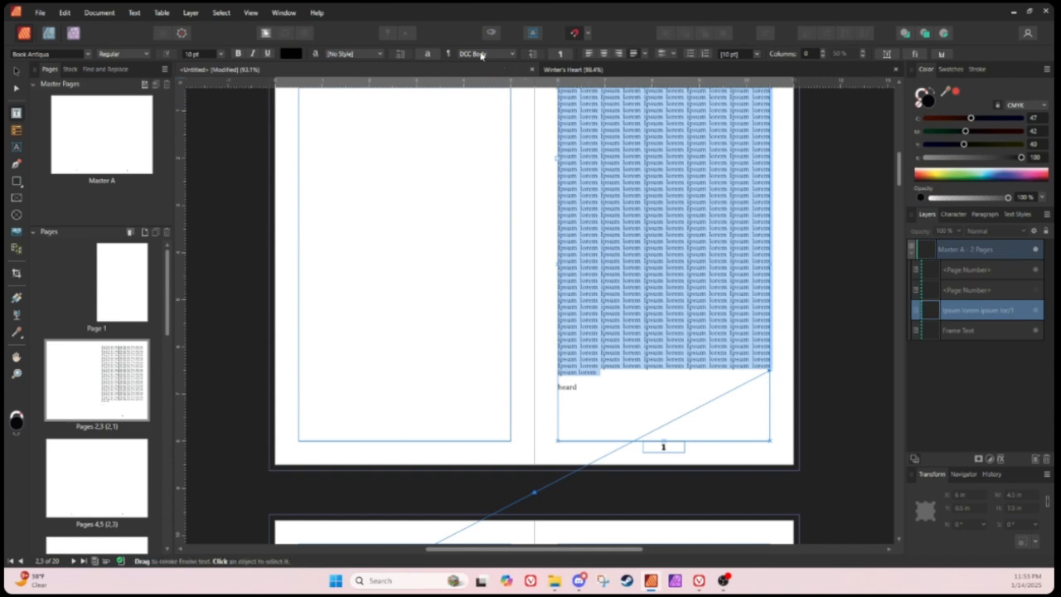
pyautogui.click(622, 189)
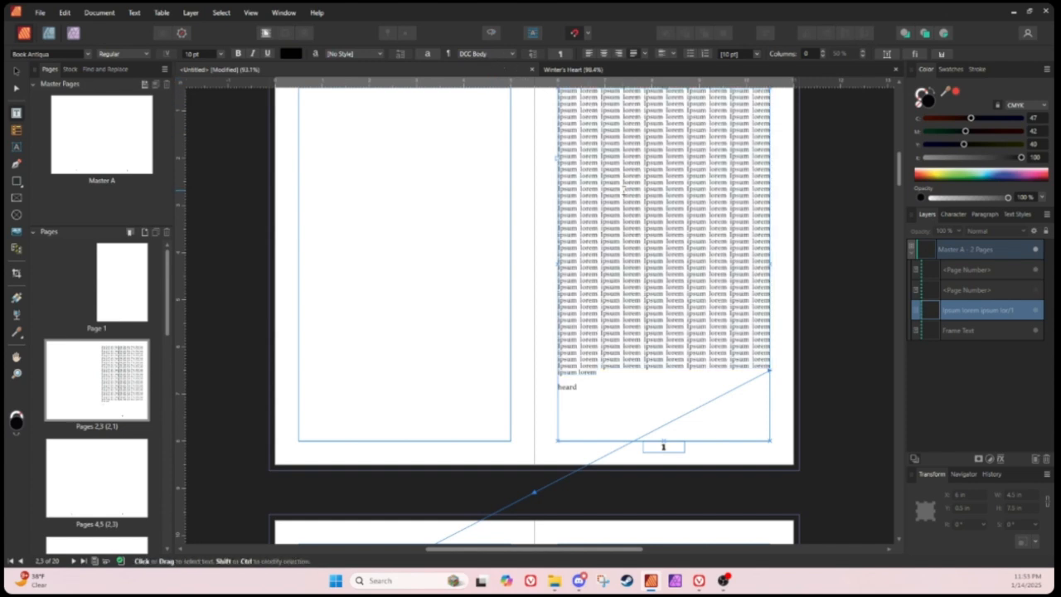
pyautogui.tripleClick(622, 189)
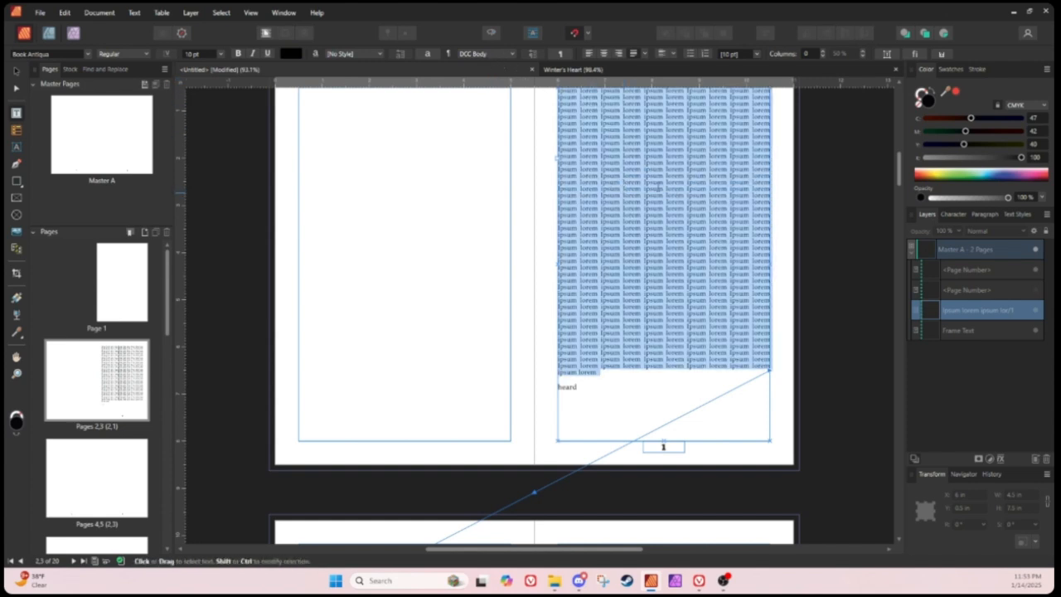
# Step: Try to place the image 02 - Layout A5 Front - No Bleeding with the left-hand text frame of the pages 2,3 spread selected
pyautogui.click(315, 234)
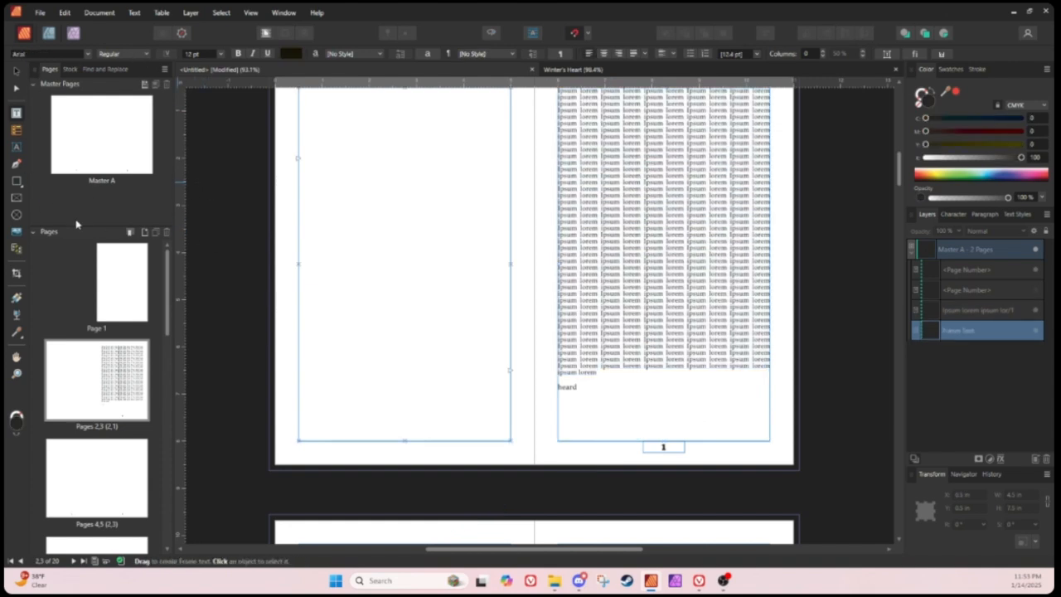
pyautogui.scroll(2, 661, 209)
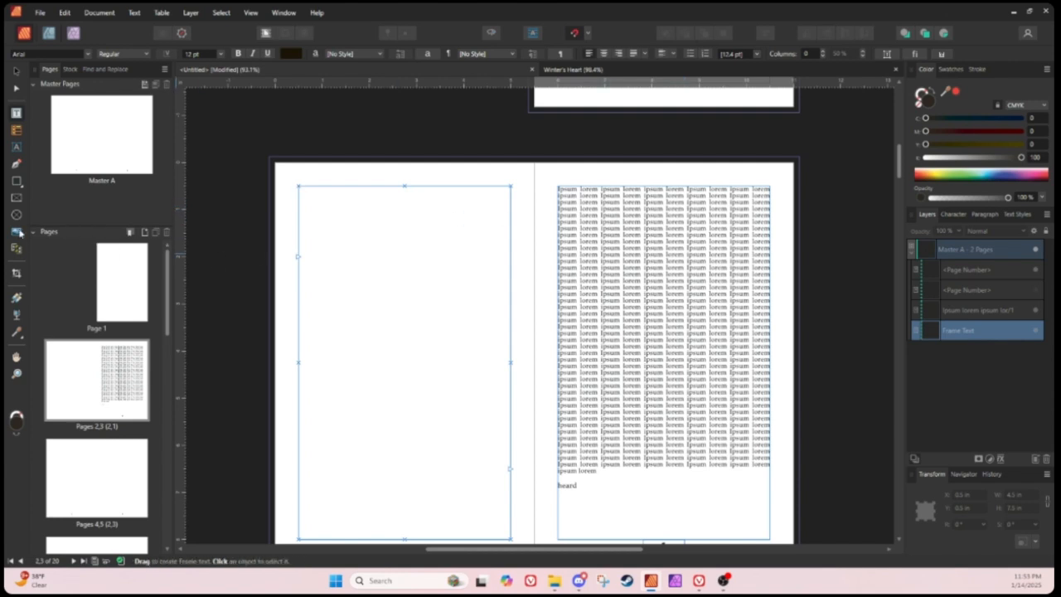
pyautogui.hotkey('ctrl', 'o')
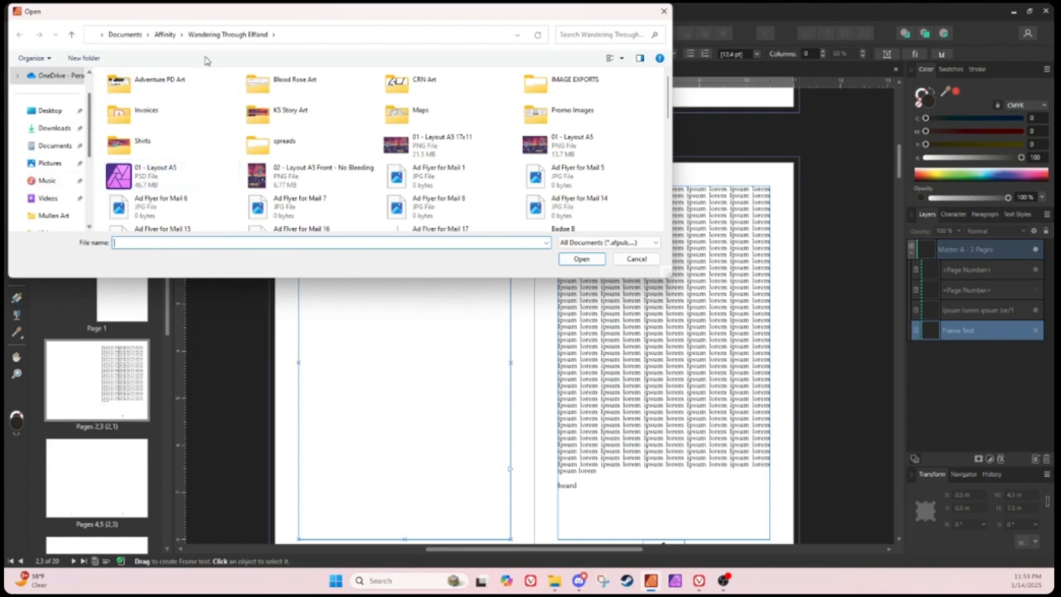
pyautogui.doubleClick(305, 175)
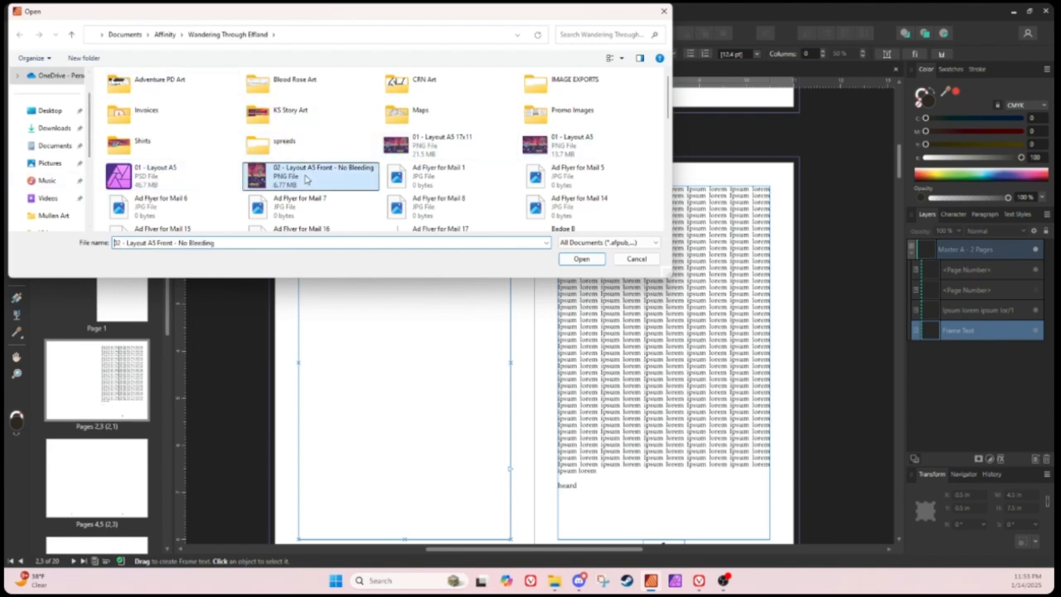
pyautogui.scroll(5, 613, 199)
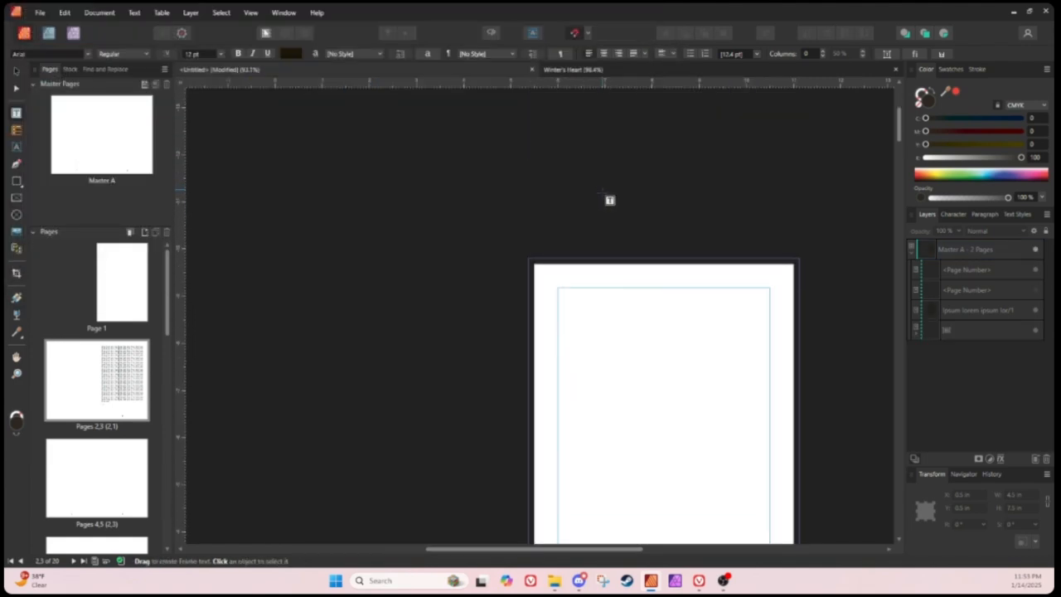
pyautogui.scroll(-6, 610, 190)
pyautogui.scroll(-3, 611, 185)
pyautogui.scroll(2, 348, 182)
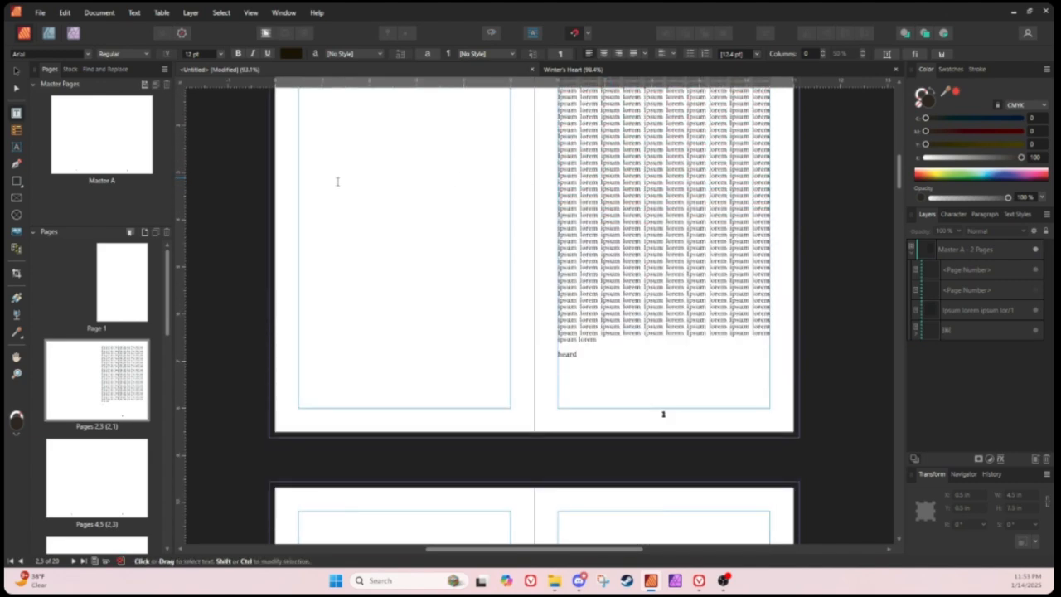
pyautogui.click(17, 72)
pyautogui.scroll(2, 497, 274)
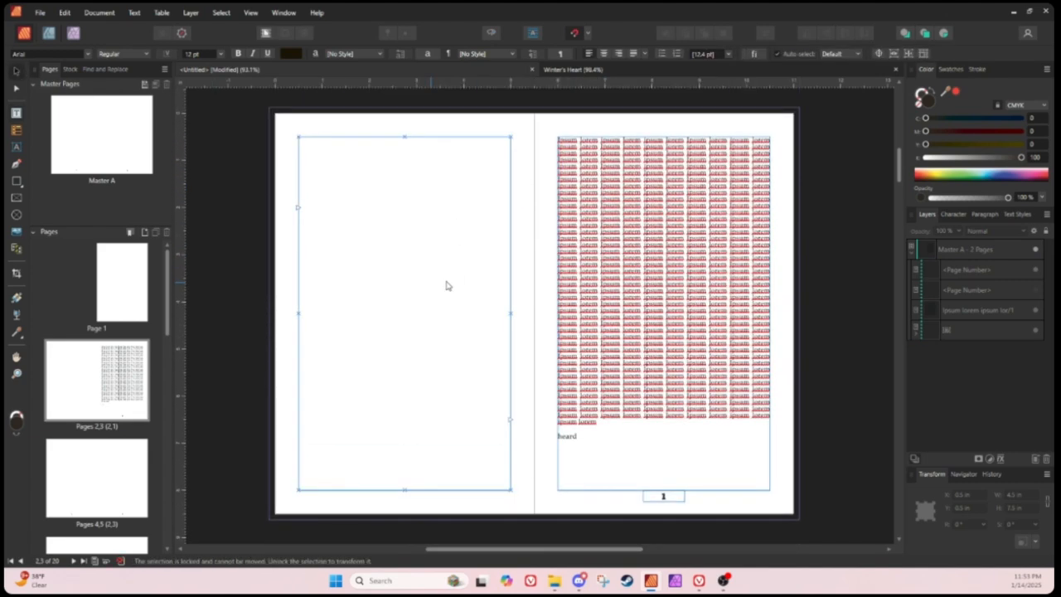
pyautogui.doubleClick(431, 331)
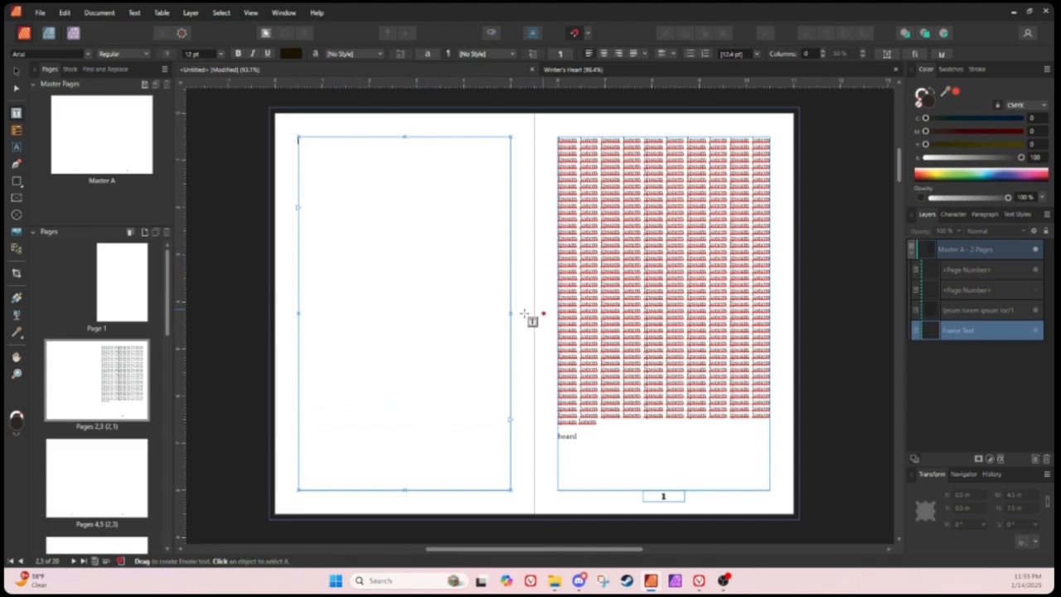
pyautogui.scroll(1, 515, 276)
pyautogui.scroll(5, 515, 276)
pyautogui.press('v')
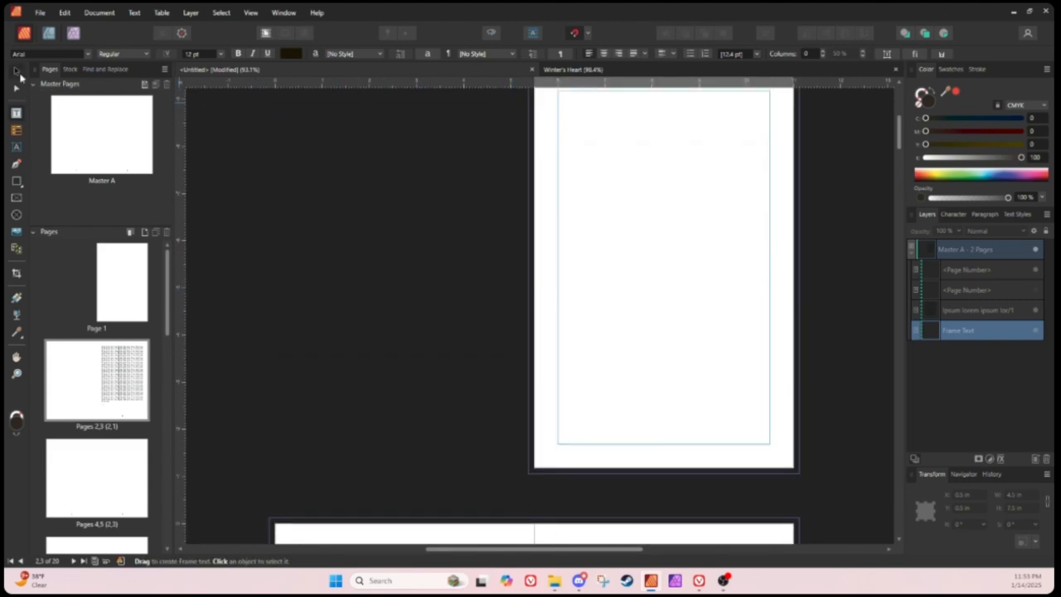
pyautogui.scroll(-3, 407, 481)
pyautogui.doubleClick(398, 456)
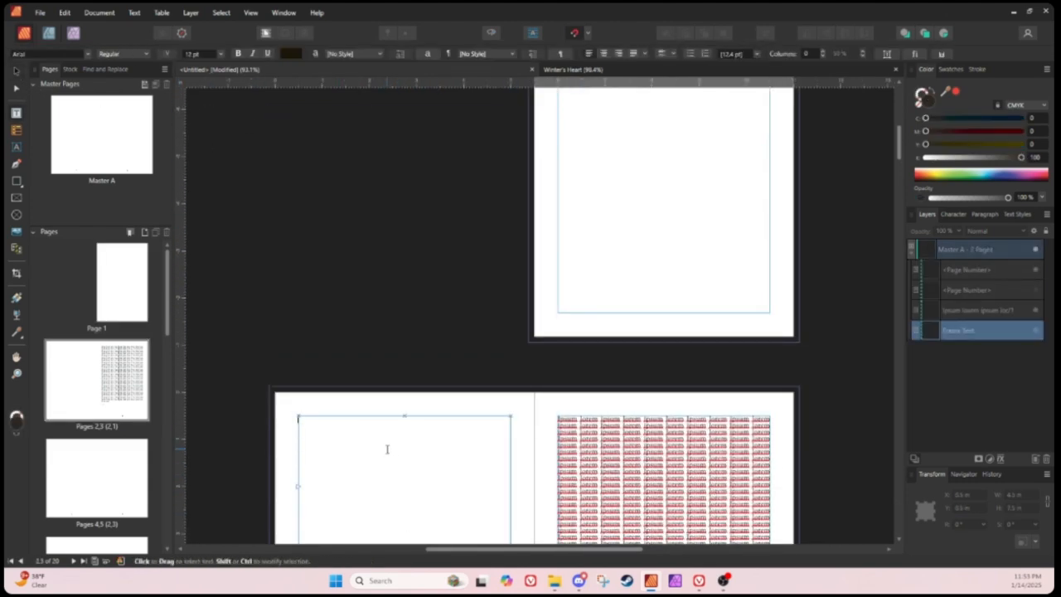
pyautogui.press('v')
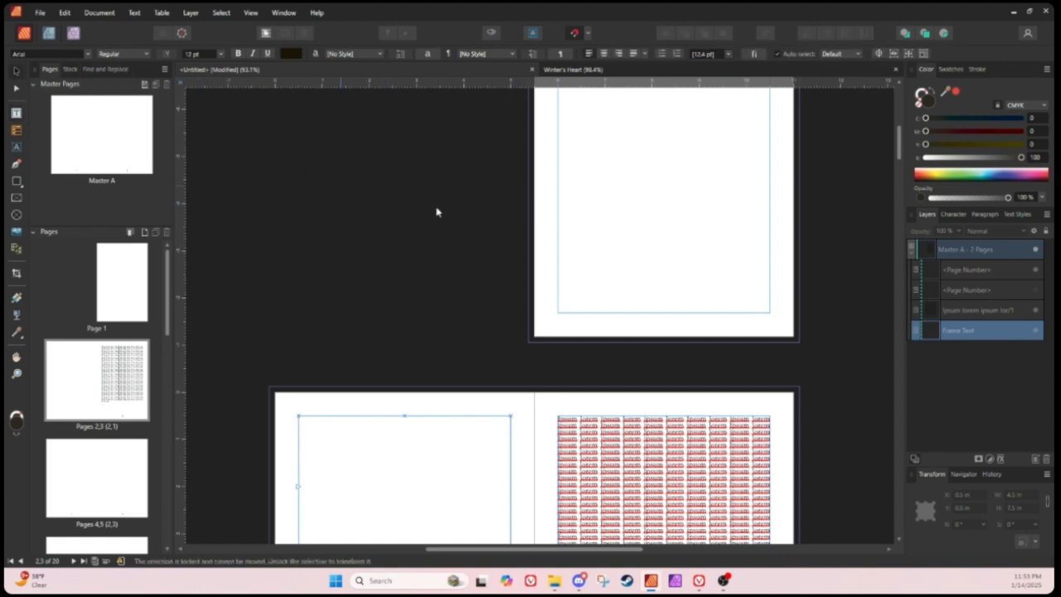
# Step: Place the image 02 - Layout A5 Front - No Bleeding on page 1 at default size, aligned with the bleed's lower-right corner
pyautogui.scroll(3, 500, 230)
pyautogui.scroll(2, 501, 231)
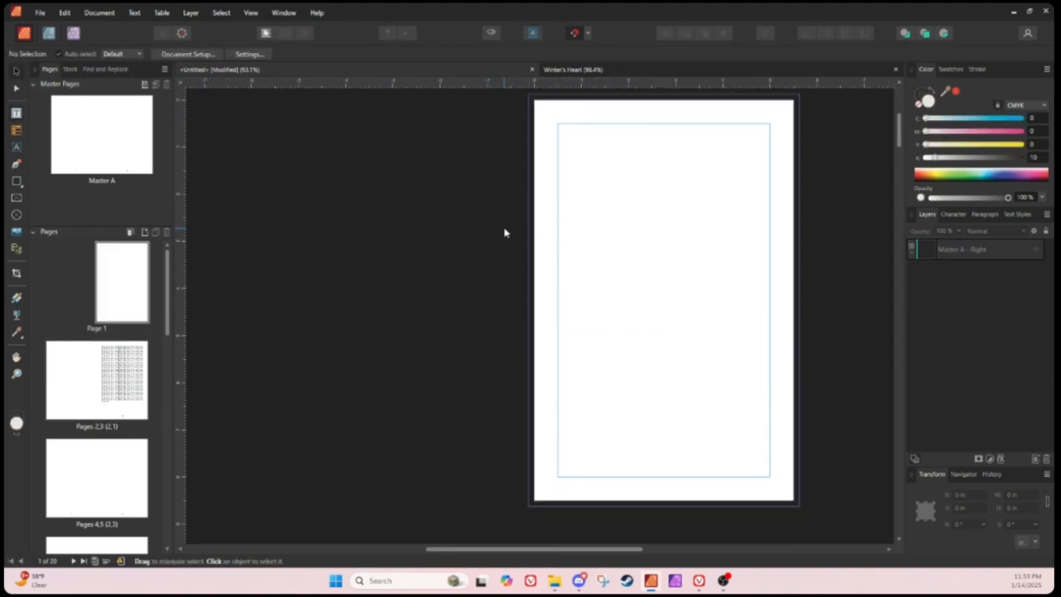
pyautogui.click(15, 234)
pyautogui.doubleClick(319, 178)
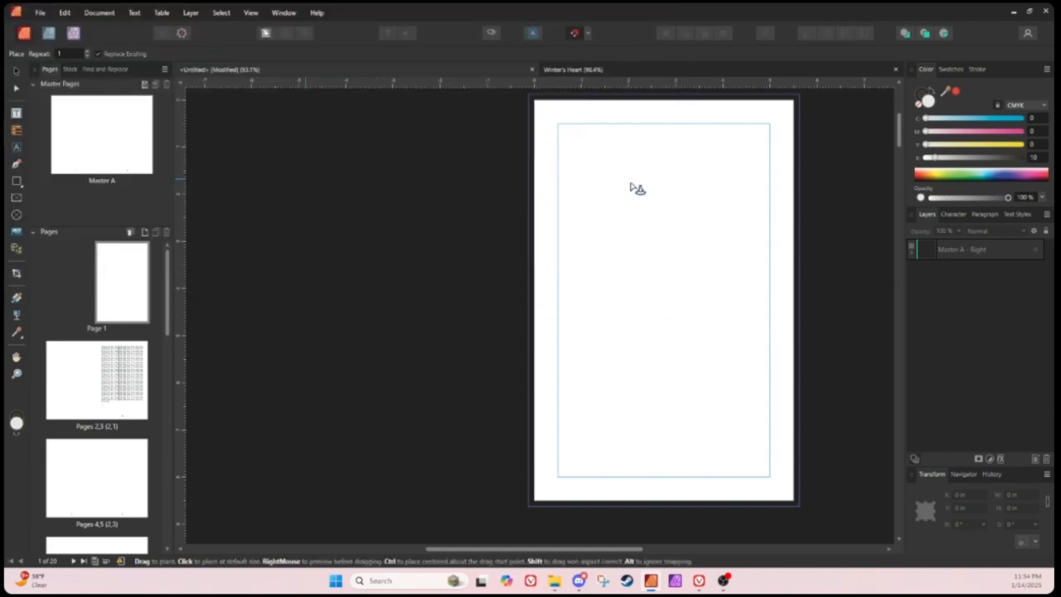
pyautogui.click(645, 187)
pyautogui.moveTo(663, 210); pyautogui.dragTo(684, 334)
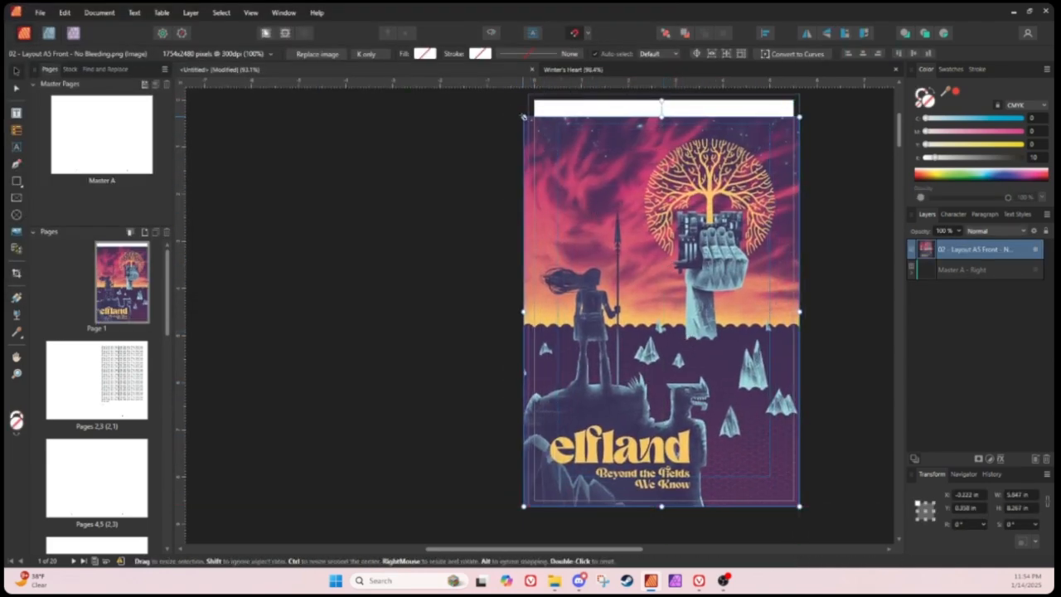
# Step: Enlarge the page 1 cover image to about 6.19 × 8.75 in to span the bleed height, and shift it to about X -0.45 in
pyautogui.moveTo(525, 117); pyautogui.dragTo(508, 95)
pyautogui.moveTo(607, 213); pyautogui.dragTo(611, 214)
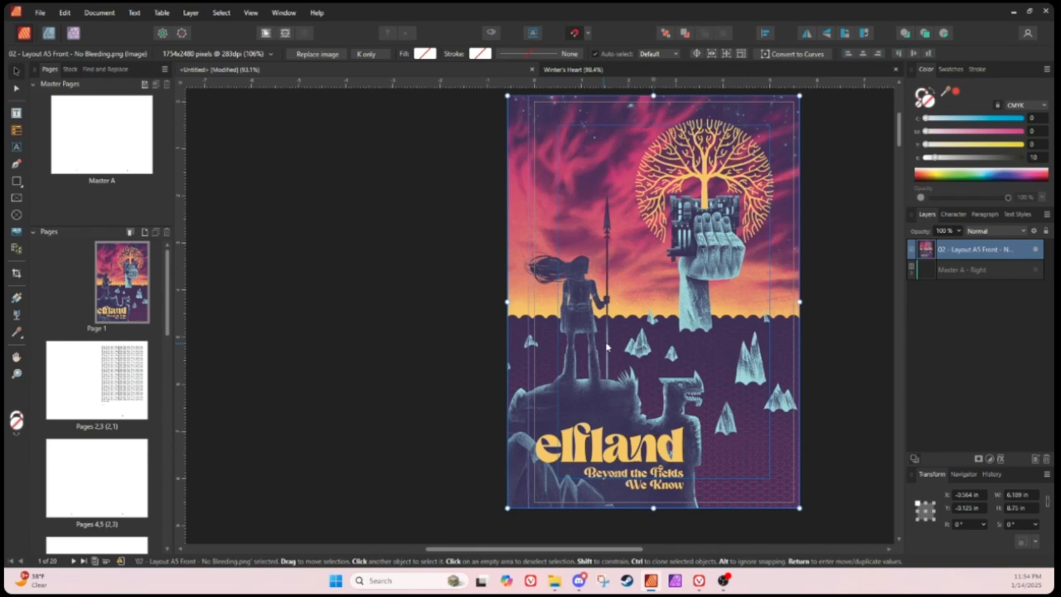
pyautogui.moveTo(607, 348); pyautogui.dragTo(607, 348)
pyautogui.scroll(9, 553, 441)
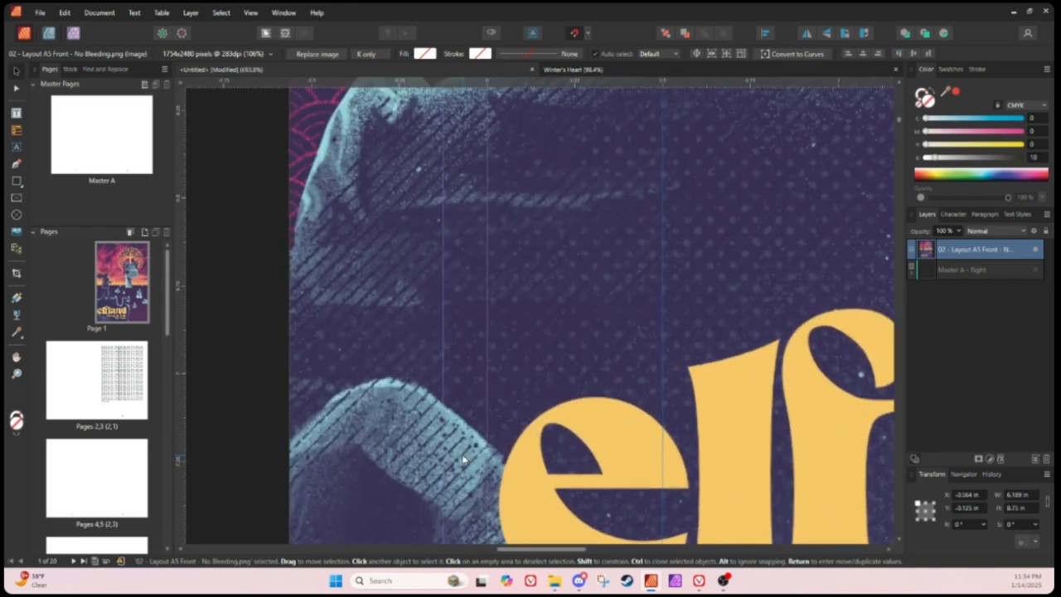
pyautogui.scroll(-2, 492, 433)
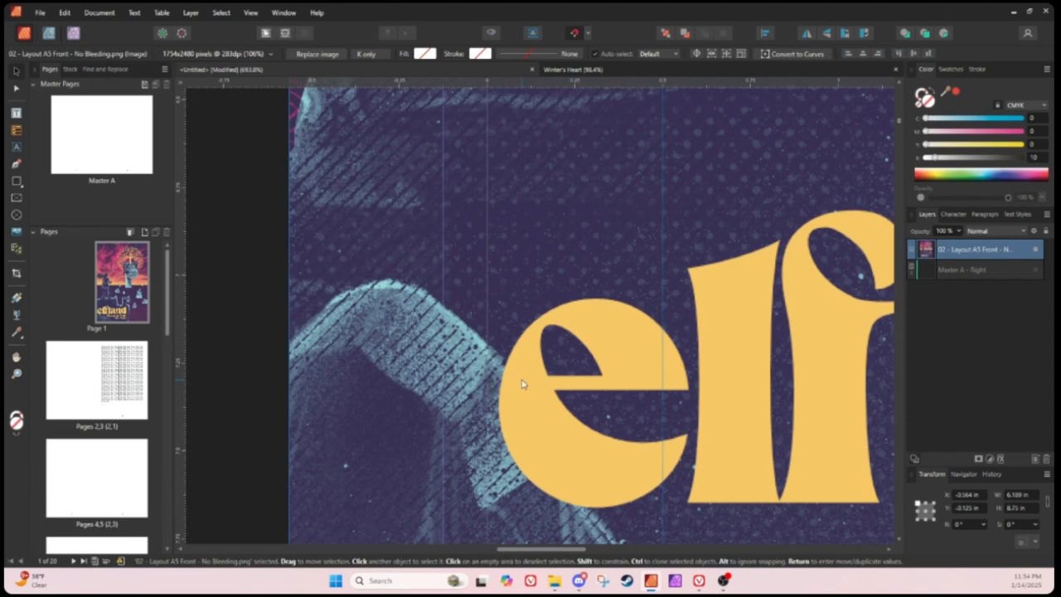
pyautogui.scroll(-10, 512, 390)
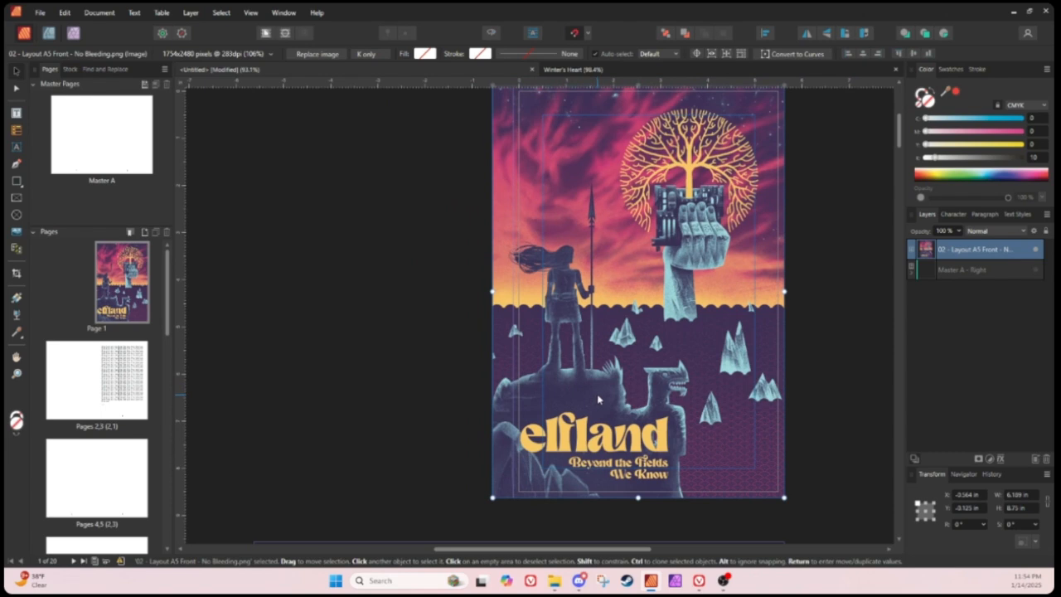
pyautogui.moveTo(597, 396); pyautogui.dragTo(603, 398)
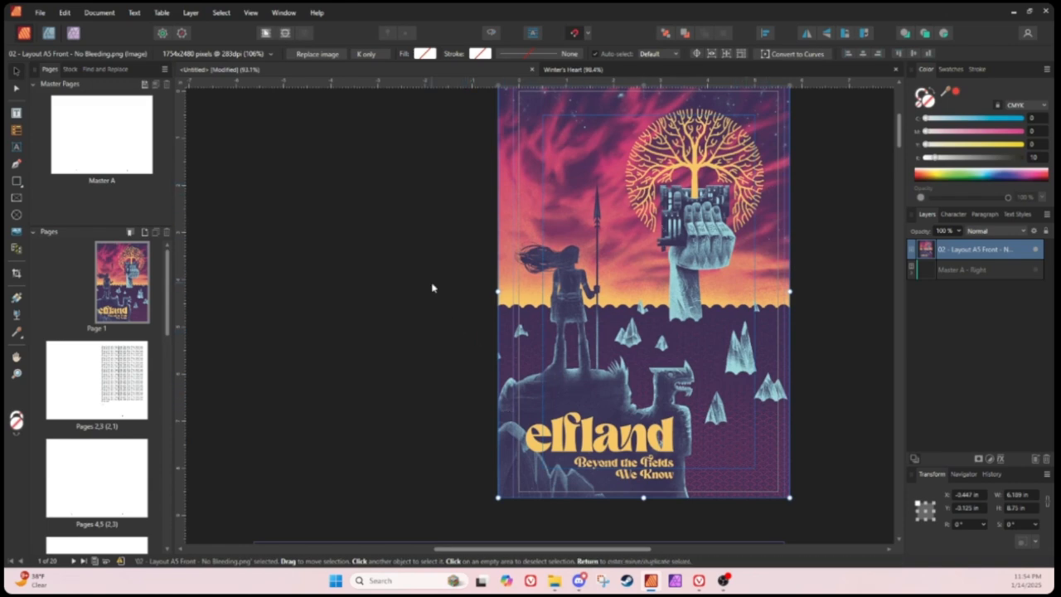
# Step: Draw a circular picture frame about 1.99 in across over the placeholder text on the right-hand page of the pages 2,3 spread
pyautogui.scroll(-5, 438, 291)
pyautogui.scroll(4, 440, 293)
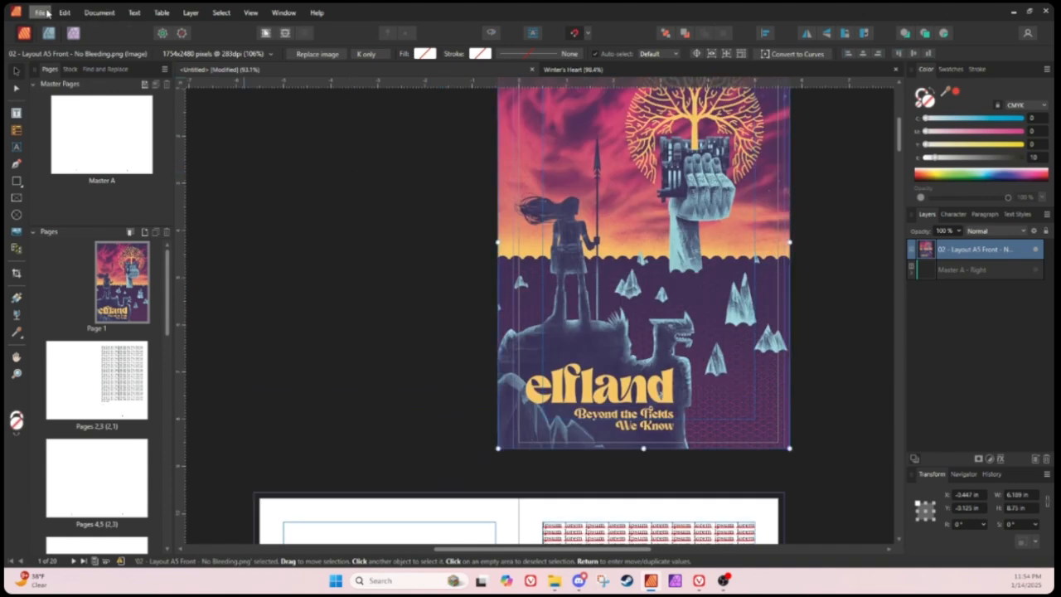
pyautogui.click(45, 12)
pyautogui.click(343, 301)
pyautogui.scroll(-4, 340, 296)
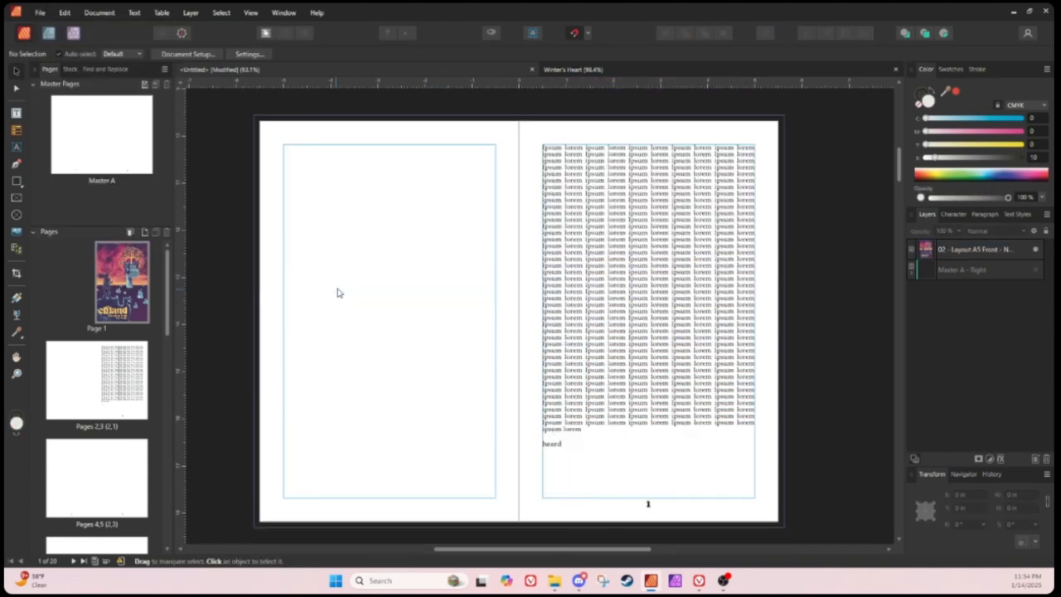
pyautogui.scroll(-3, 338, 292)
pyautogui.scroll(2, 277, 221)
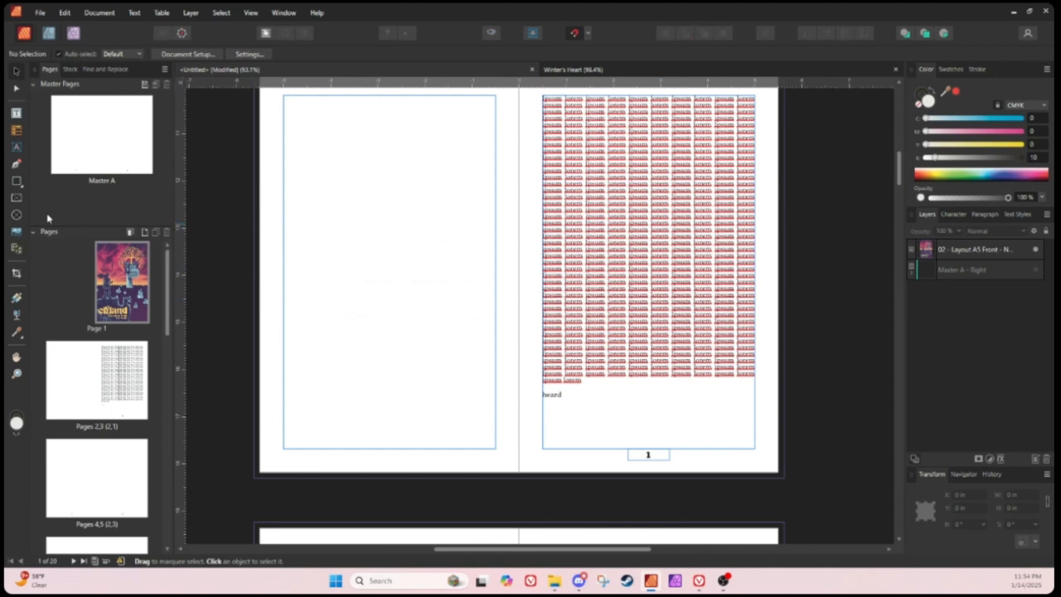
pyautogui.click(17, 214)
pyautogui.moveTo(652, 229); pyautogui.dragTo(733, 317)
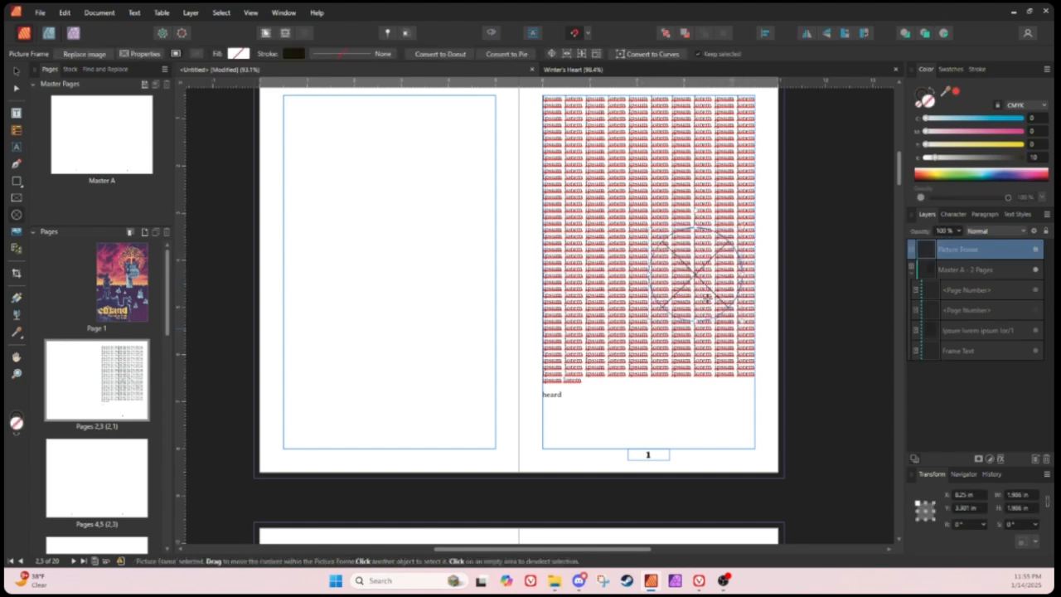
# Step: Place the orange figure illustration in the circular picture frame and set its scale to 76 %
pyautogui.click(16, 232)
pyautogui.press('Escape')
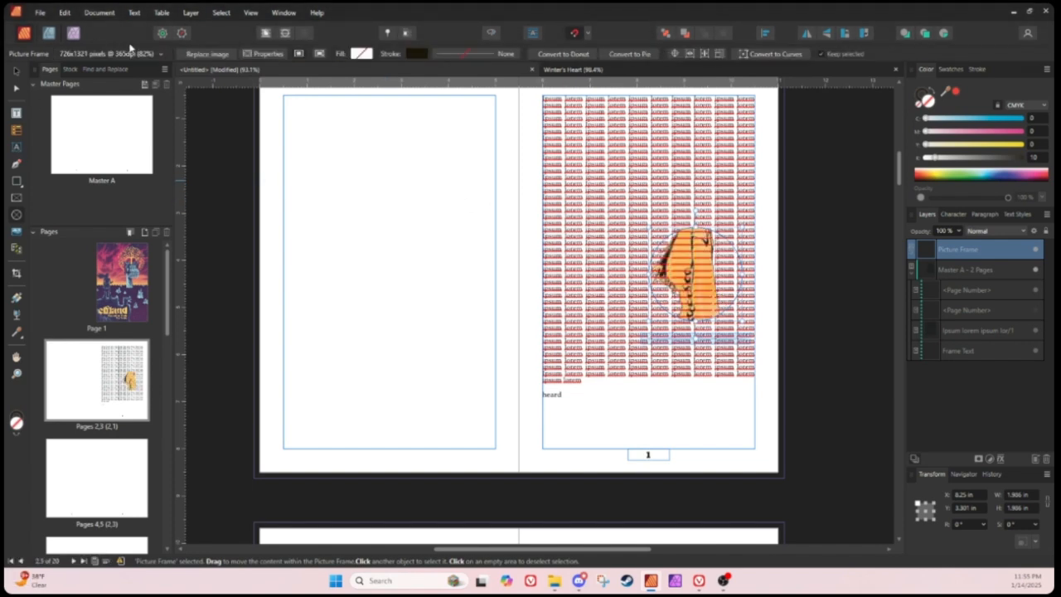
pyautogui.click(151, 53)
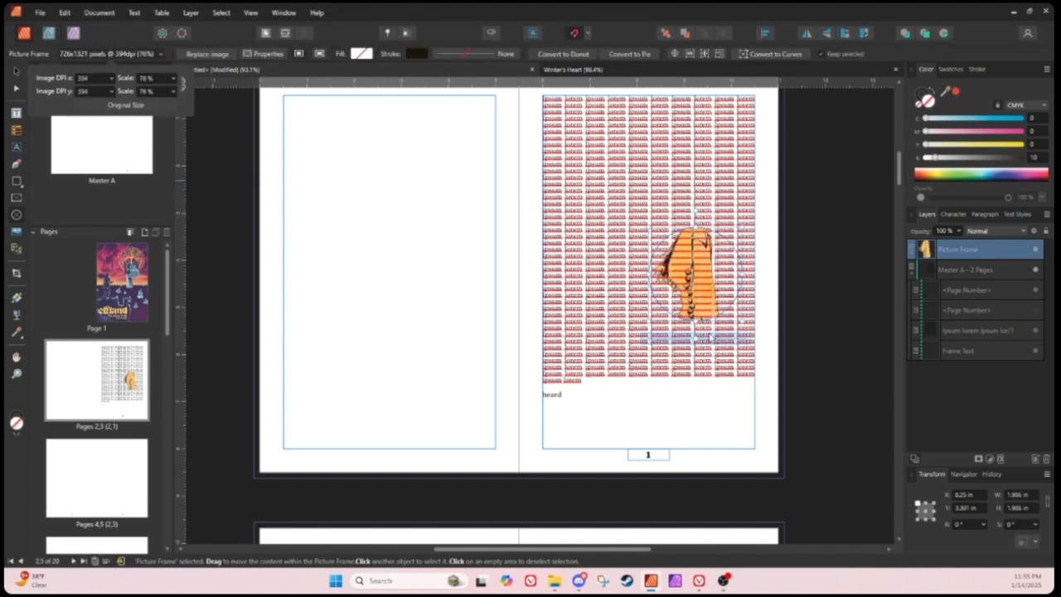
pyautogui.click(706, 279)
pyautogui.scroll(-7, 699, 336)
pyautogui.scroll(6, 697, 333)
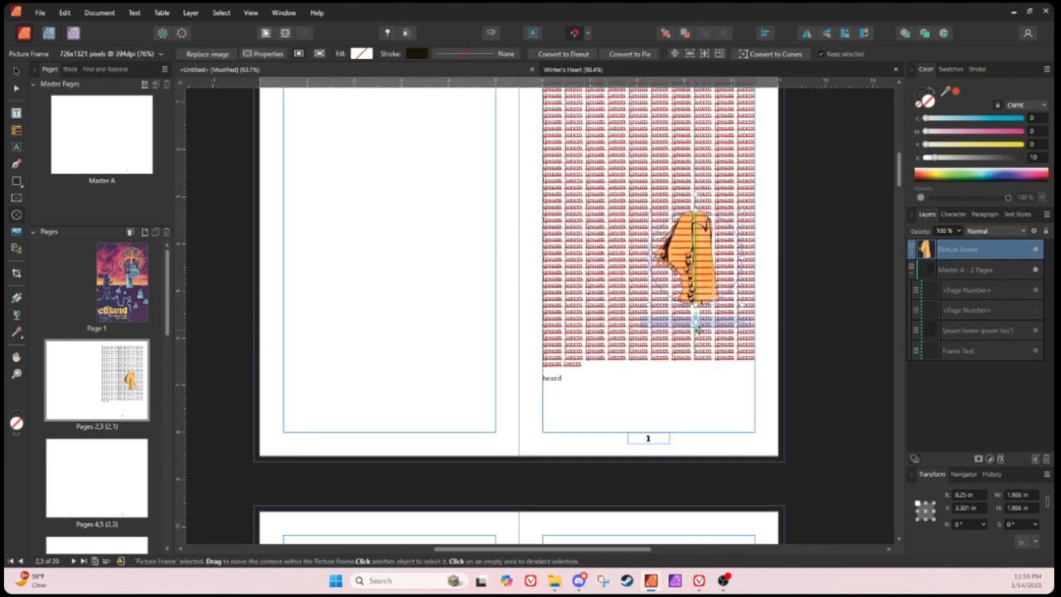
# Step: Scale the orange figure illustration inside the circular picture frame down to 41 %
pyautogui.moveTo(697, 330); pyautogui.dragTo(673, 333)
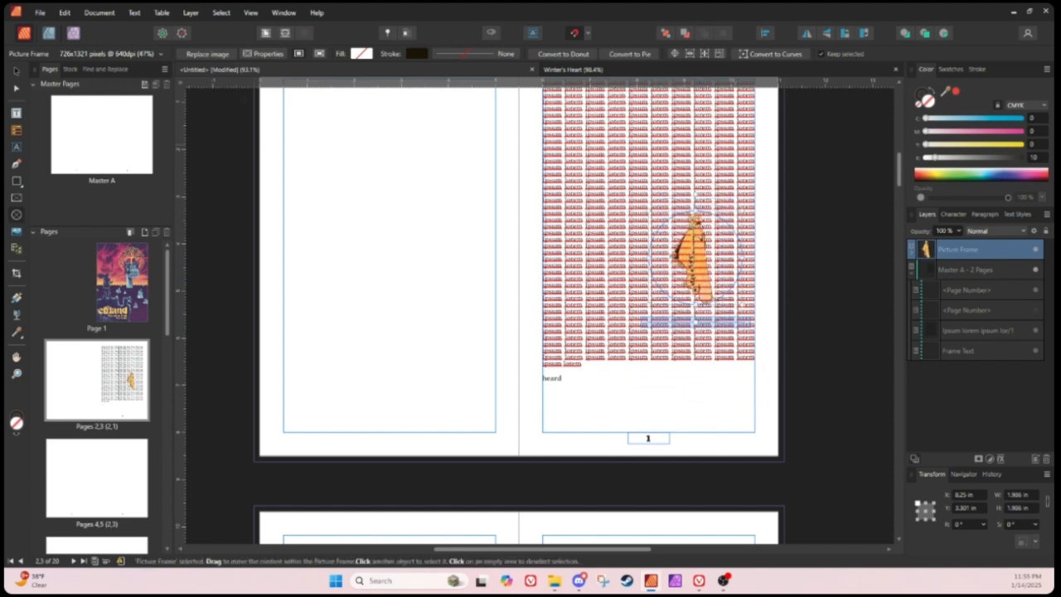
pyautogui.click(153, 54)
pyautogui.scroll(-6, 164, 82)
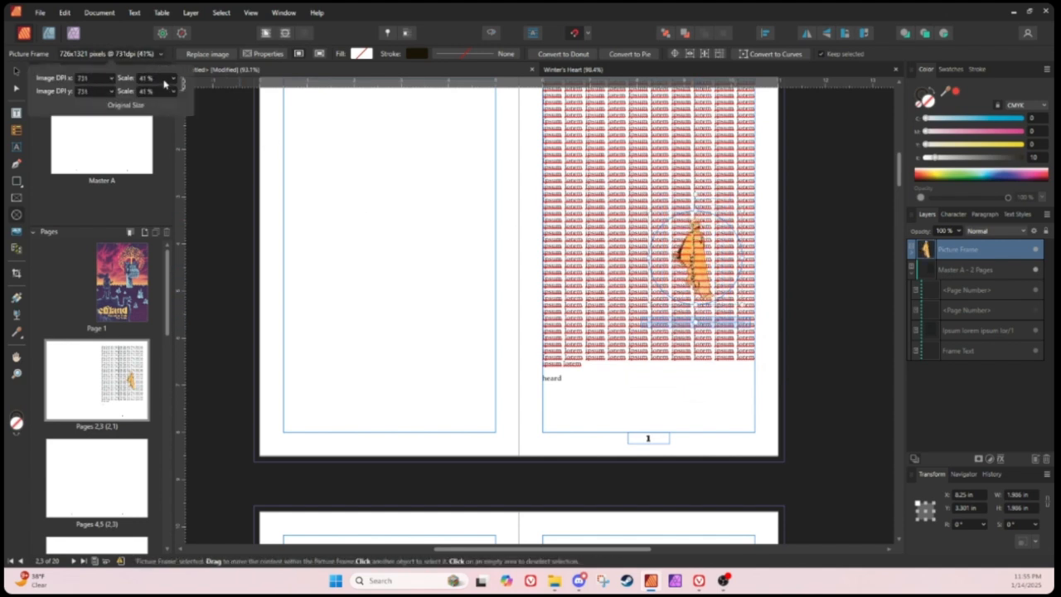
pyautogui.click(15, 73)
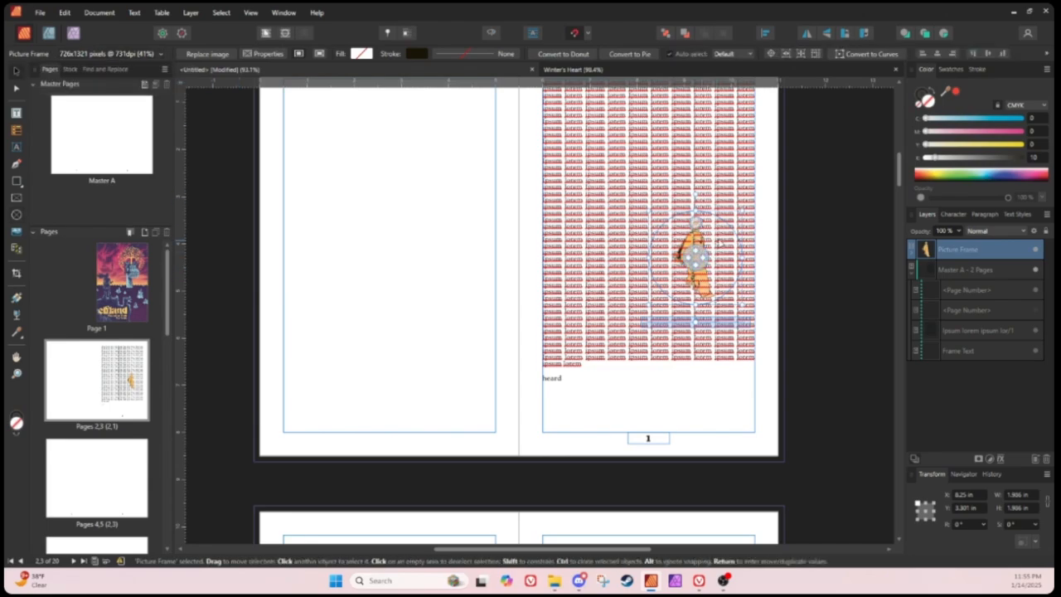
# Step: Try to rotate the orange figure illustration inside the circular picture frame
pyautogui.scroll(6, 703, 261)
pyautogui.scroll(-6, 703, 261)
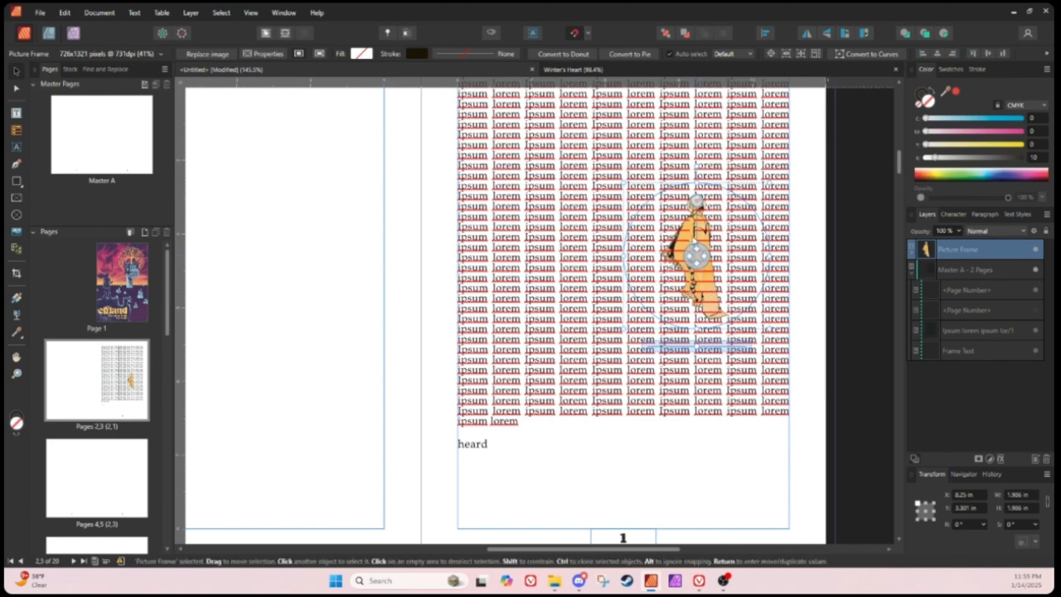
pyautogui.moveTo(696, 202); pyautogui.dragTo(728, 213)
pyautogui.hotkey('ctrl', 'z')
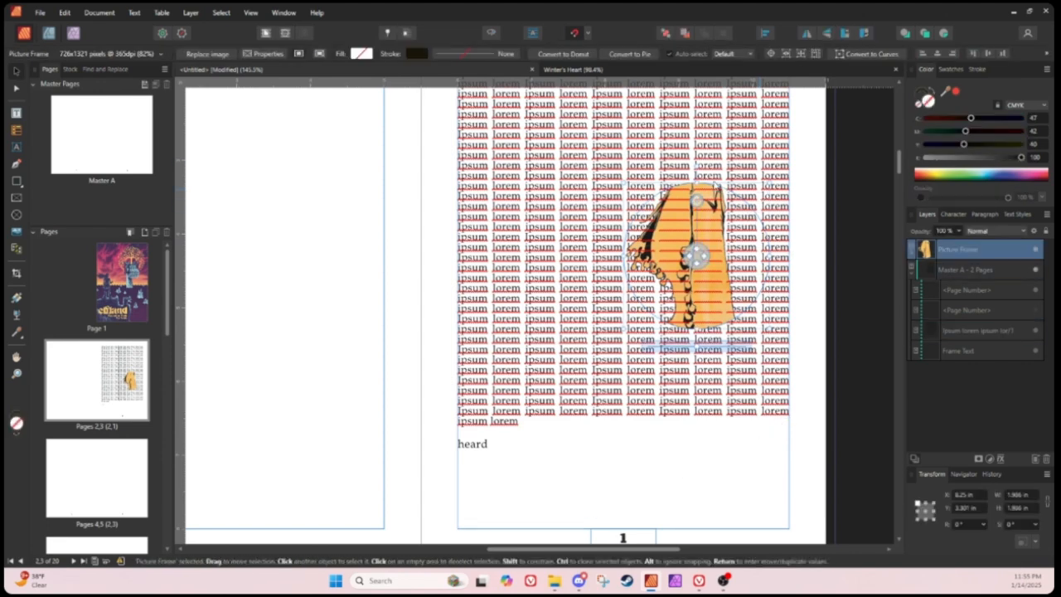
pyautogui.moveTo(696, 201)
pyautogui.mouseDown()
pyautogui.moveTo(632, 209)
pyautogui.moveTo(686, 199)
pyautogui.mouseUp()
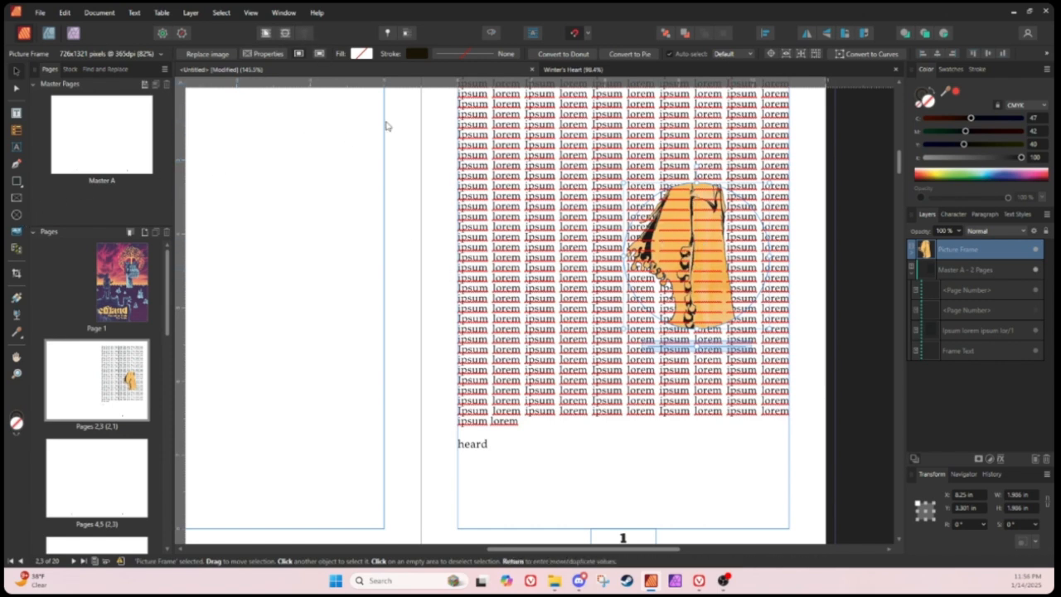
# Step: Wrap the placeholder text around the circular picture frame and move the frame to about X 7.26 in, Y 3.26 in
pyautogui.click(285, 33)
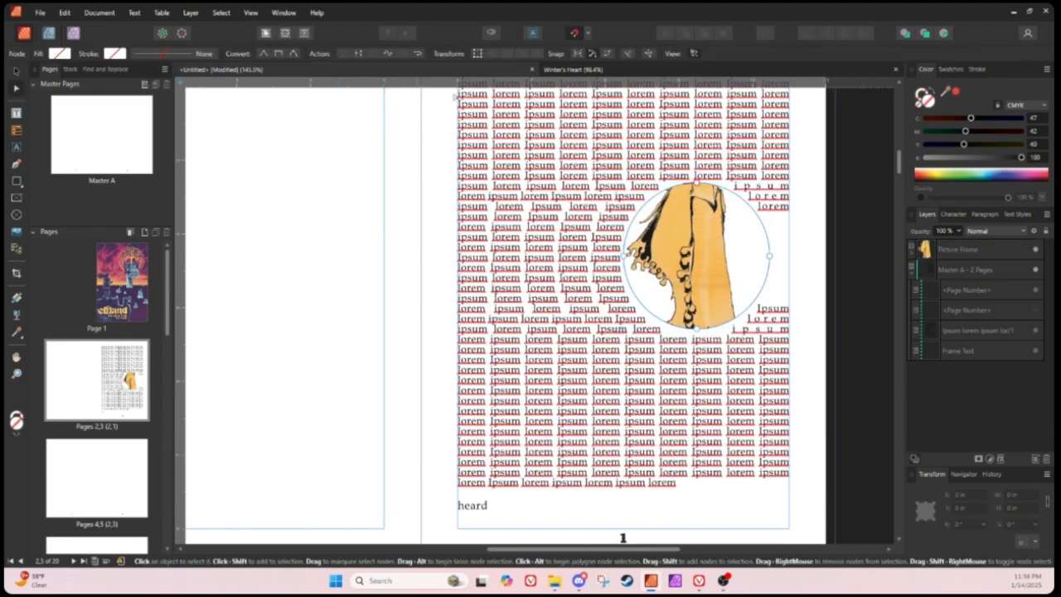
pyautogui.press('v')
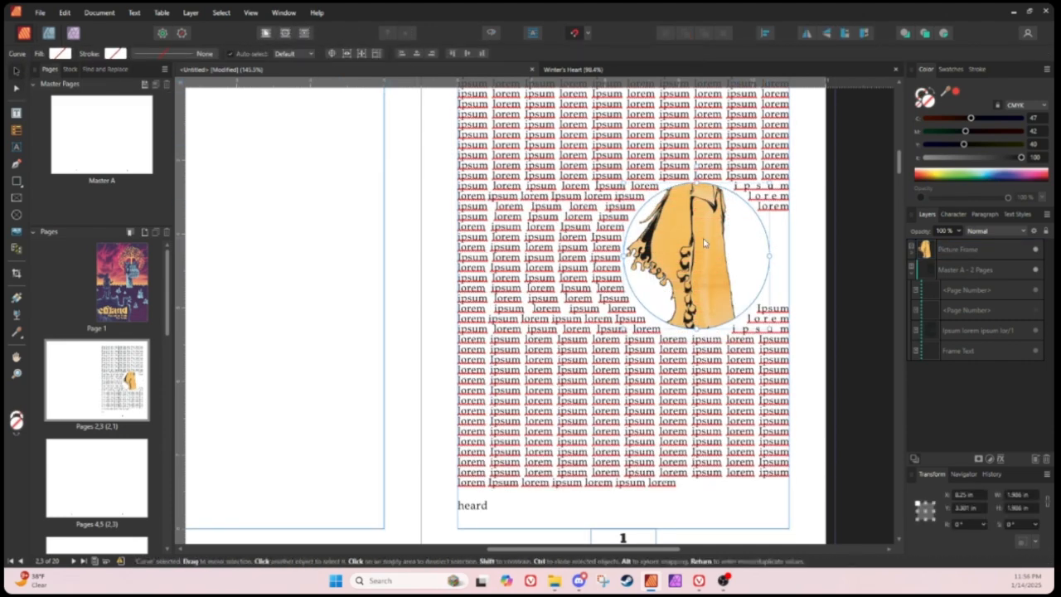
pyautogui.moveTo(704, 243); pyautogui.dragTo(611, 239)
pyautogui.hotkey('ctrl', 'z')
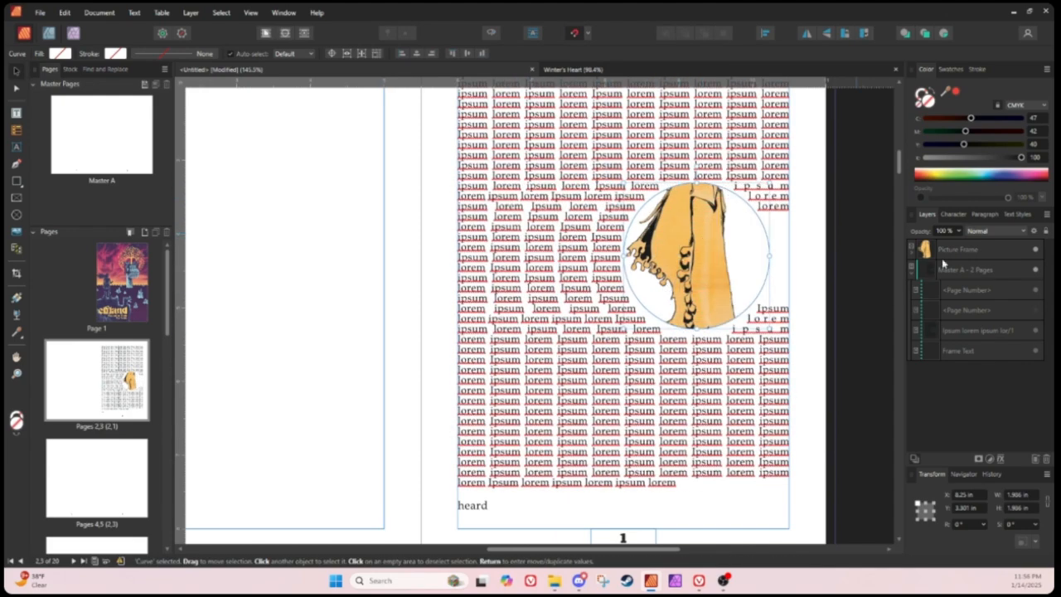
pyautogui.click(957, 249)
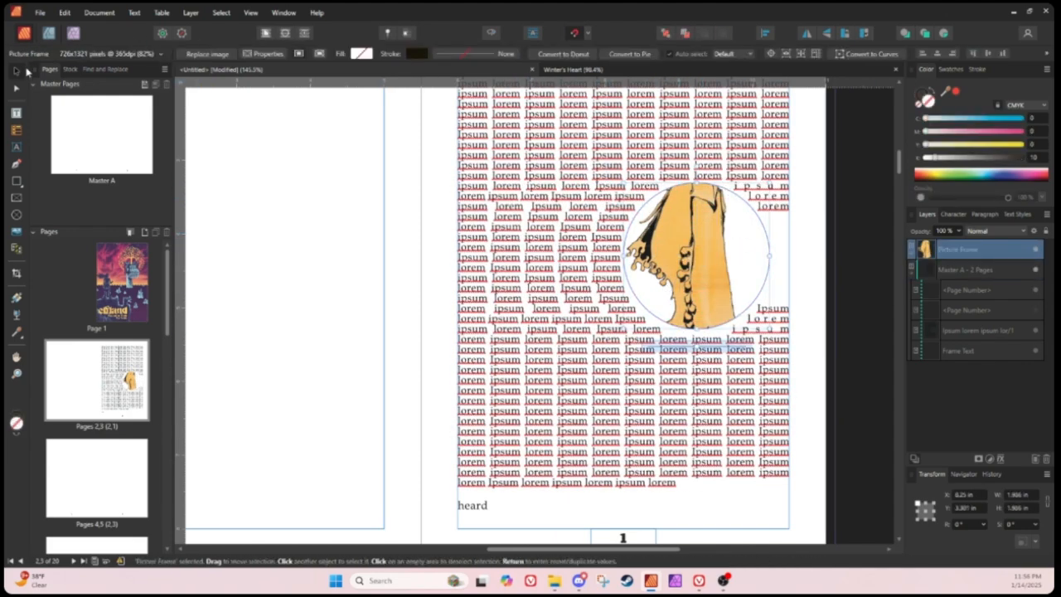
pyautogui.moveTo(725, 259); pyautogui.dragTo(650, 255)
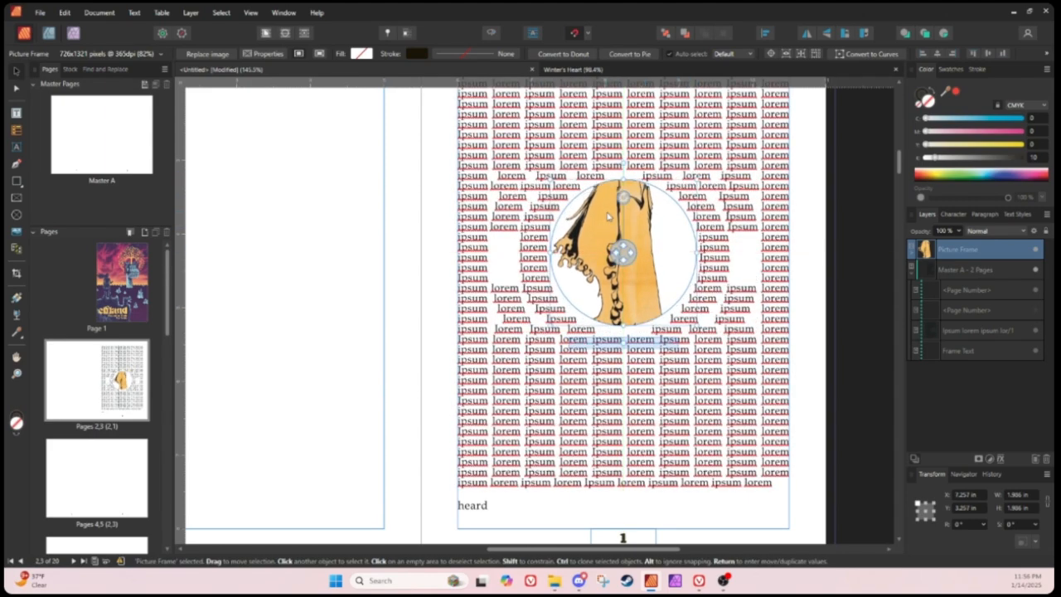
# Step: Set the scale of the figure illustration in the circular frame to 41 %
pyautogui.click(158, 55)
pyautogui.scroll(-7, 158, 79)
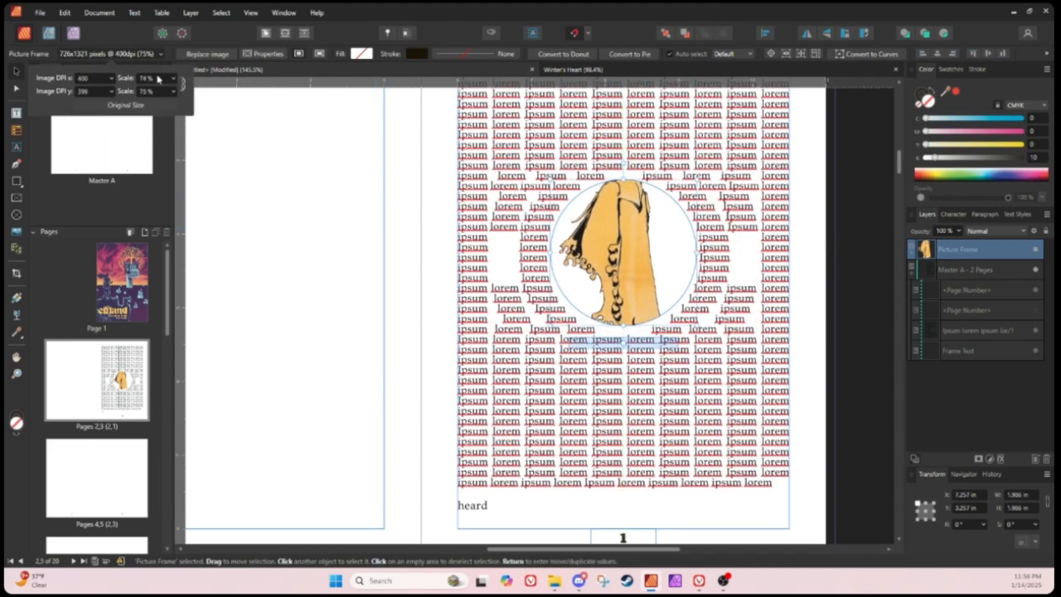
pyautogui.scroll(-20, 158, 79)
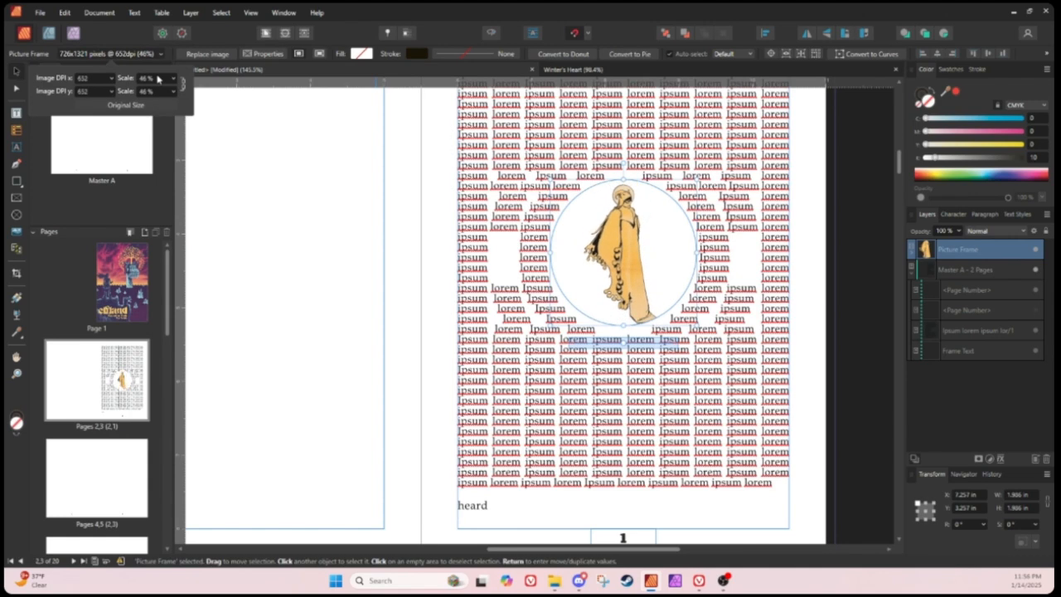
pyautogui.scroll(-5, 158, 78)
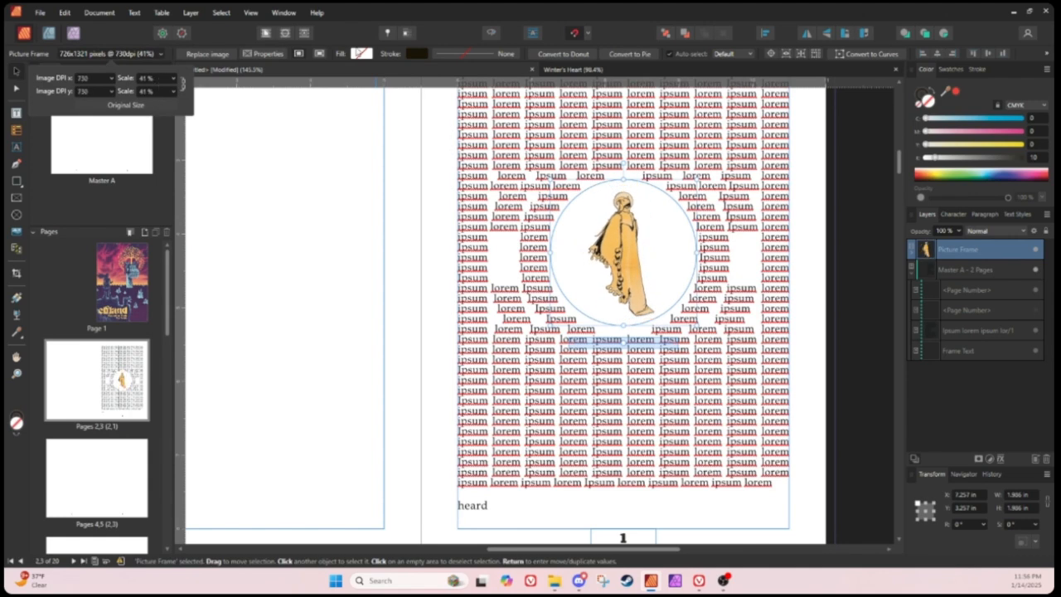
# Step: Open the circular frame's text wrap settings, try the None wrap style, and set it to Tight on both sides
pyautogui.click(289, 32)
pyautogui.click(286, 34)
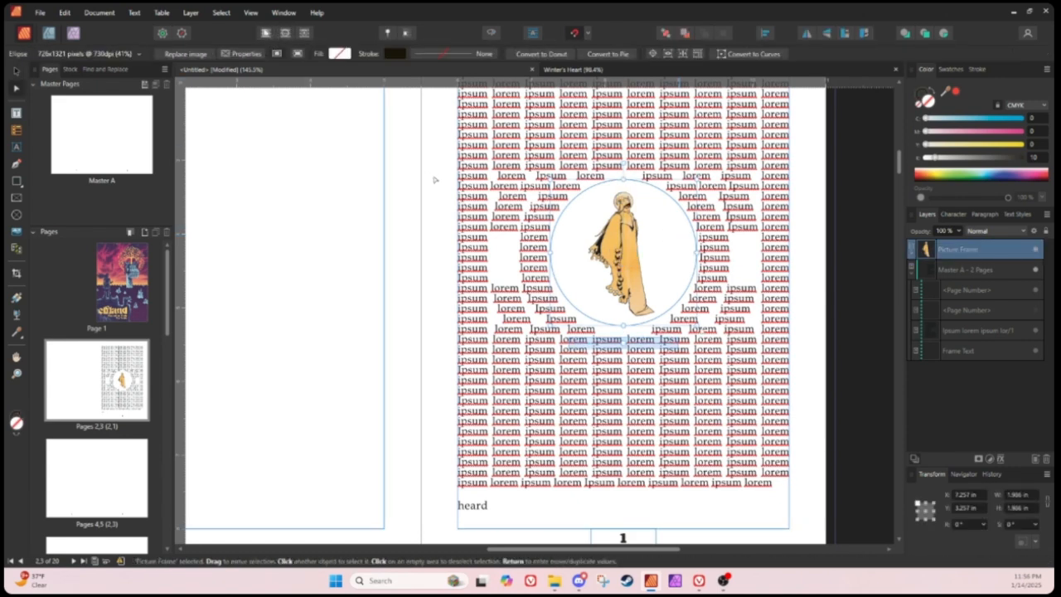
pyautogui.click(285, 33)
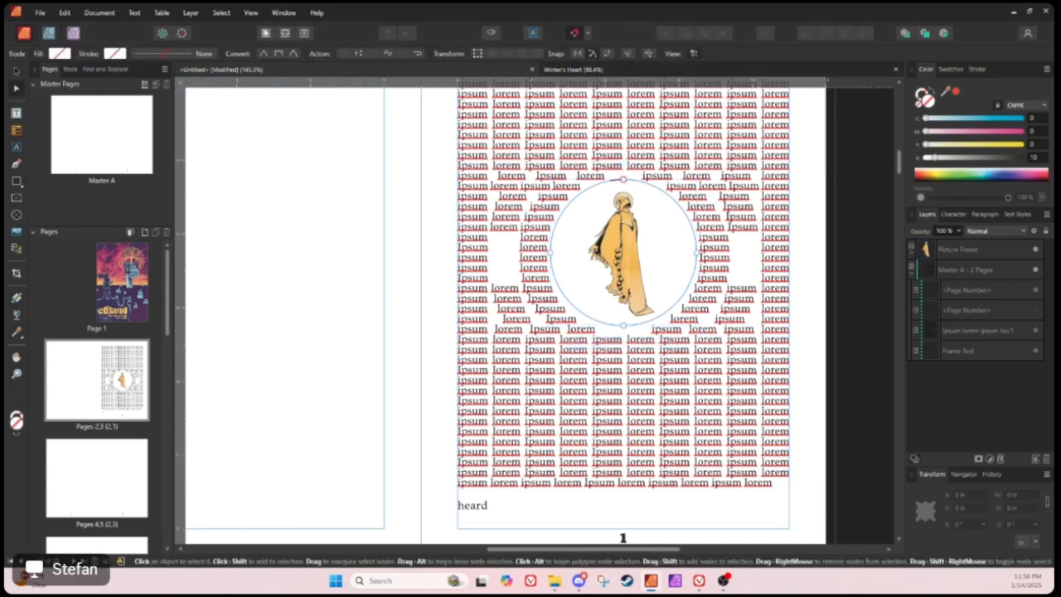
pyautogui.click(533, 33)
pyautogui.moveTo(497, 66); pyautogui.dragTo(355, 88)
pyautogui.click(284, 135)
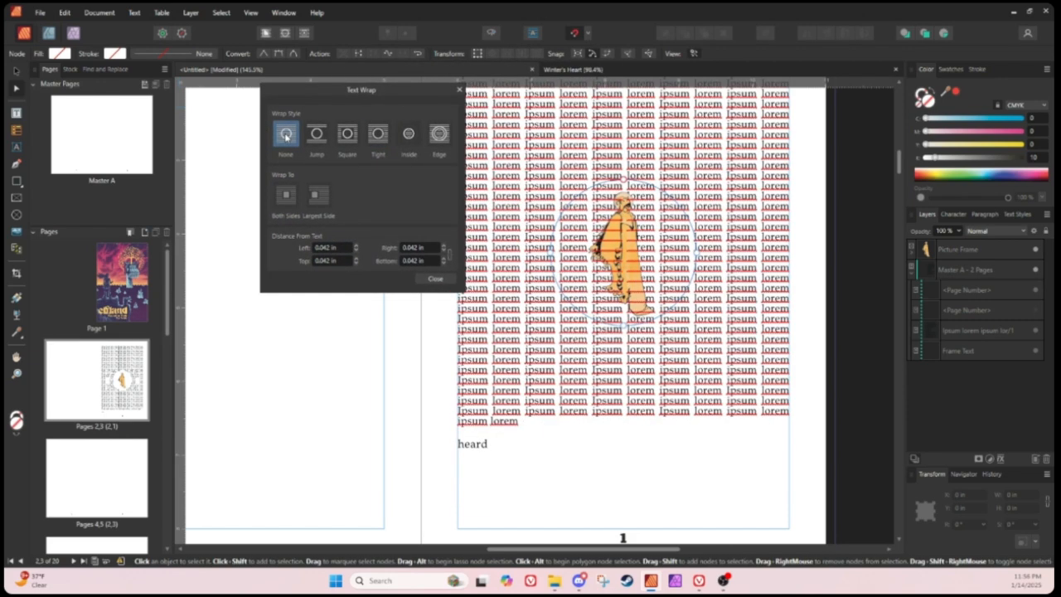
pyautogui.click(377, 134)
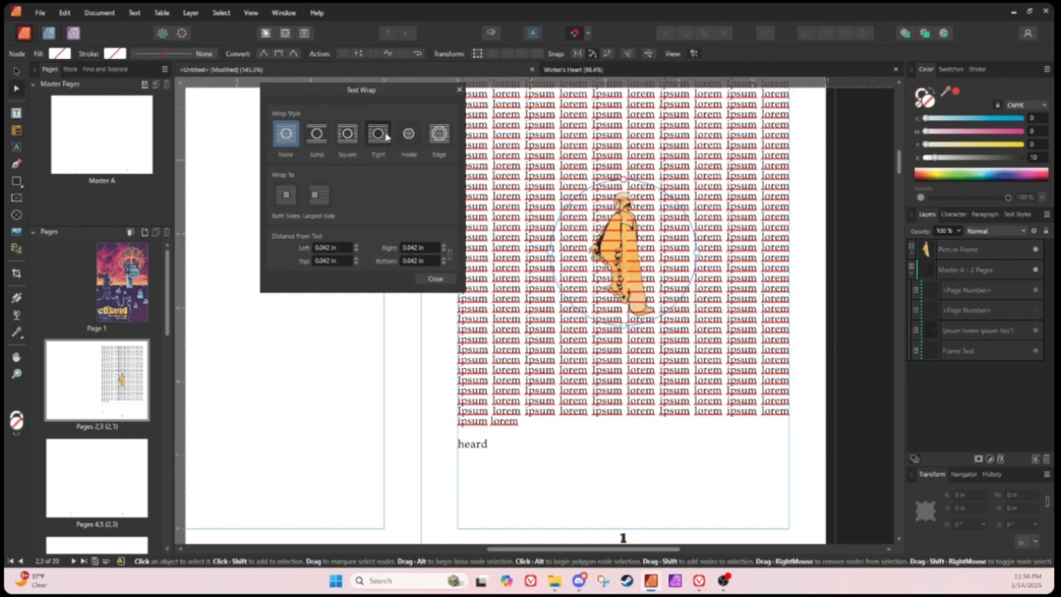
# Step: Set the left distance between the circular frame and the surrounding text to 0.2 in
pyautogui.click(338, 248)
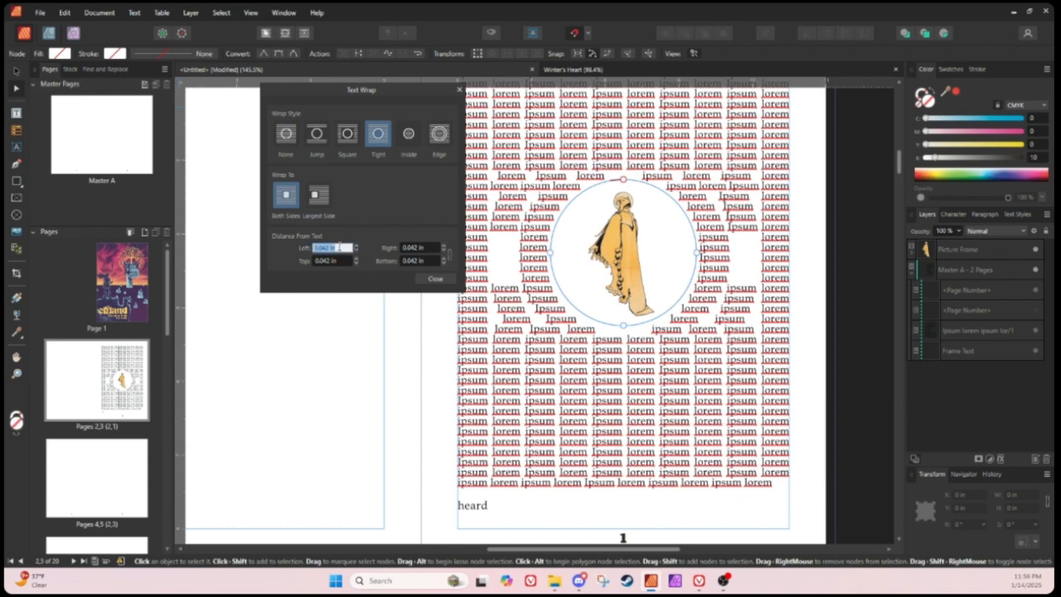
pyautogui.press('BackSpace')
pyautogui.write('0.2')
pyautogui.press('Return')
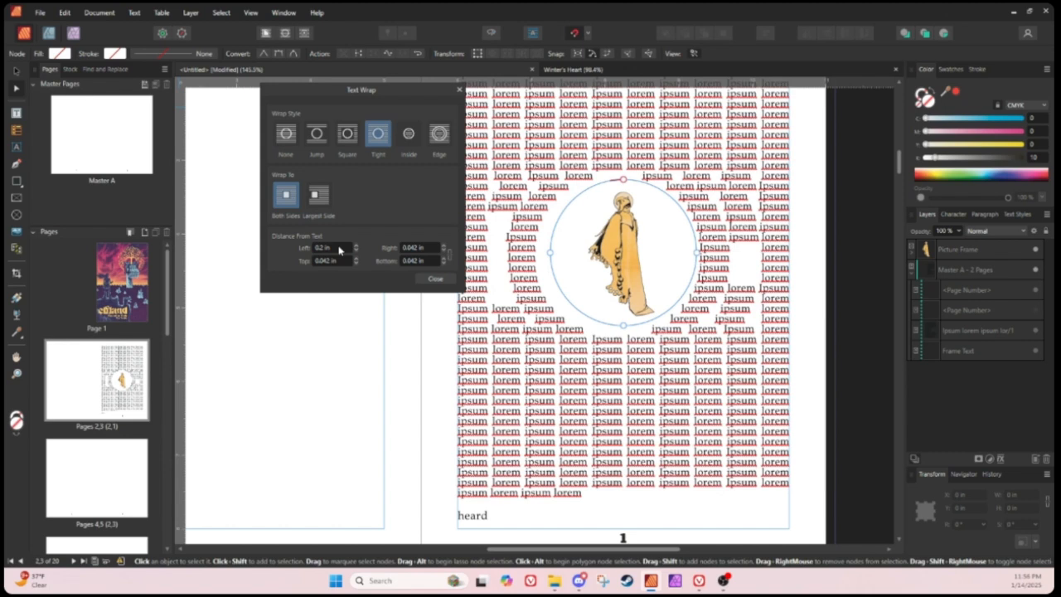
# Step: Set the text wrap distance to 0.1 in on all four sides and close the wrap settings
pyautogui.click(414, 248)
pyautogui.write('0.1')
pyautogui.press('Return')
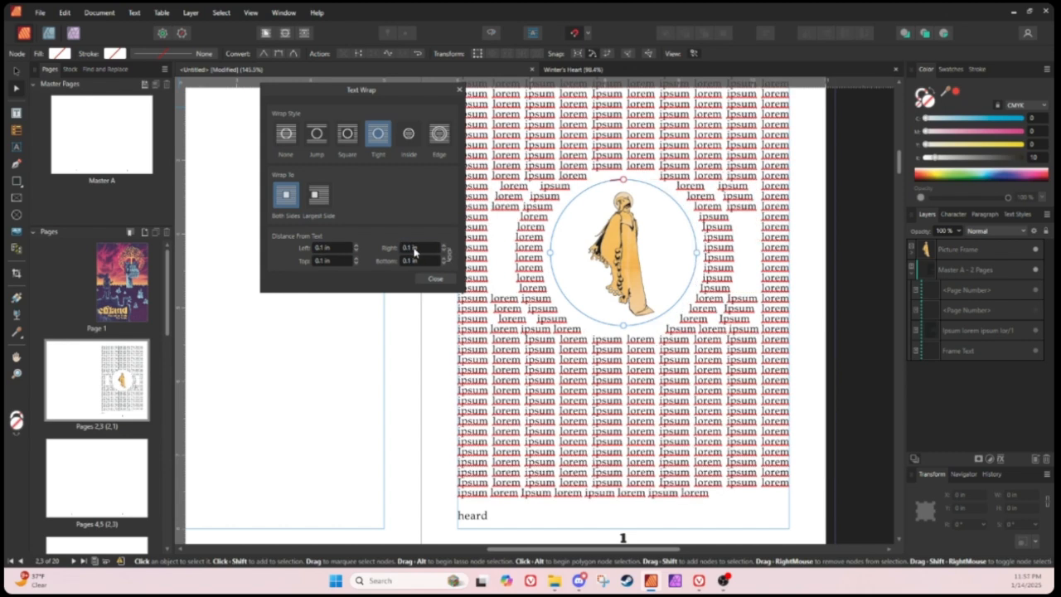
pyautogui.click(435, 279)
# Step: Try to move the circular frame's wrap outline down toward the page number
pyautogui.scroll(-3, 440, 280)
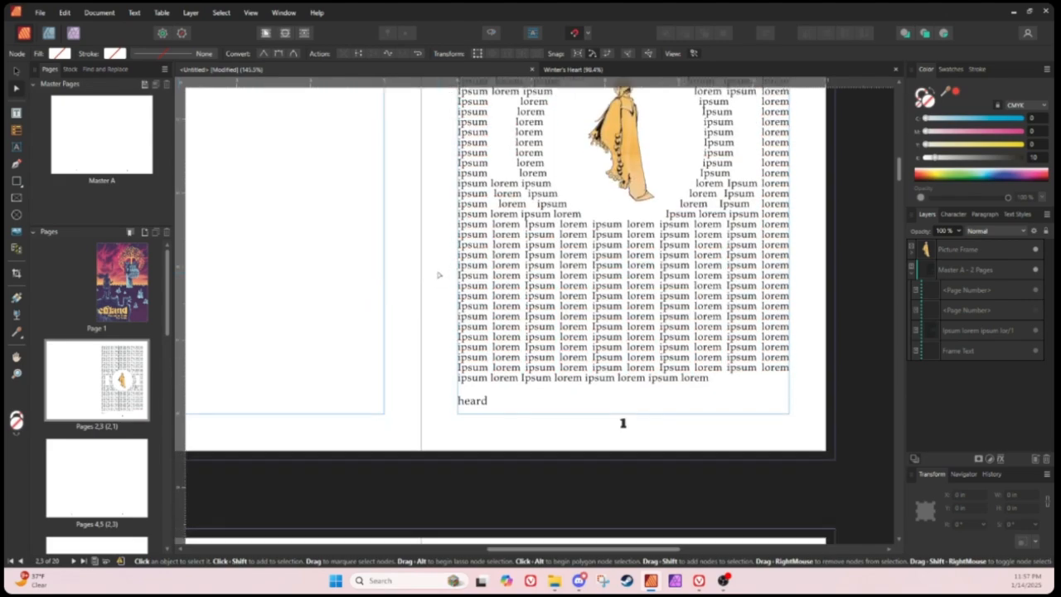
pyautogui.click(15, 71)
pyautogui.moveTo(615, 163); pyautogui.dragTo(617, 353)
pyautogui.hotkey('ctrl', 'z')
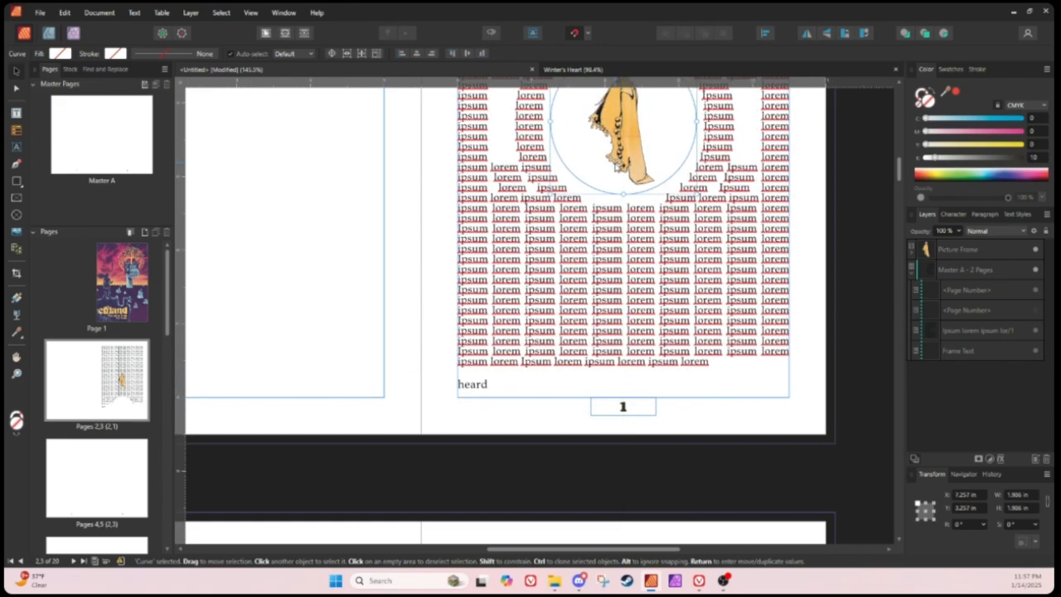
# Step: Start detached editing of Master A on the pages 2,3 spread and select the right-hand page's page number
pyautogui.click(627, 412)
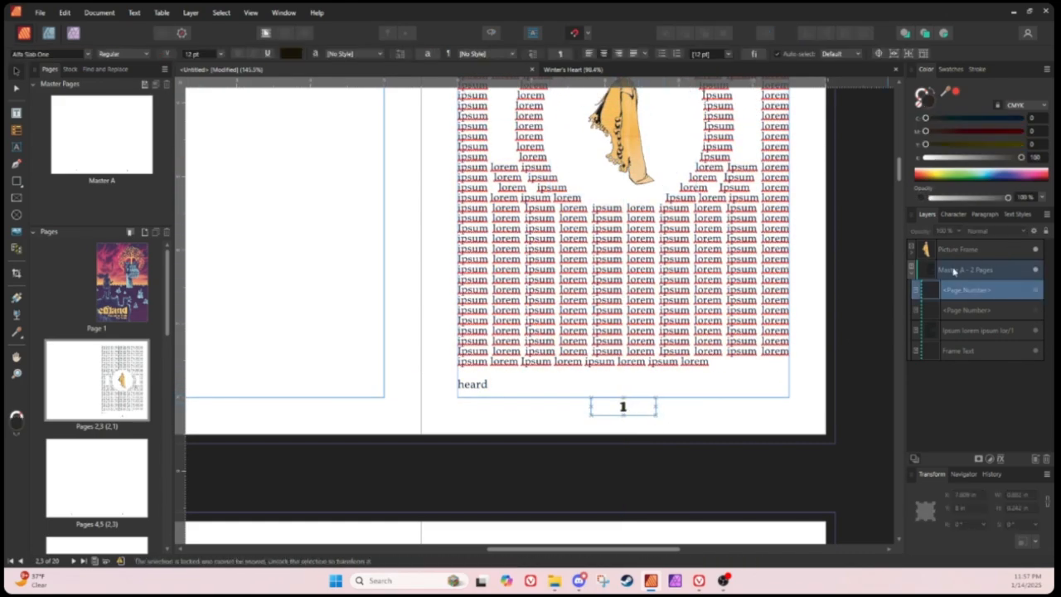
pyautogui.rightClick(953, 271)
pyautogui.click(960, 344)
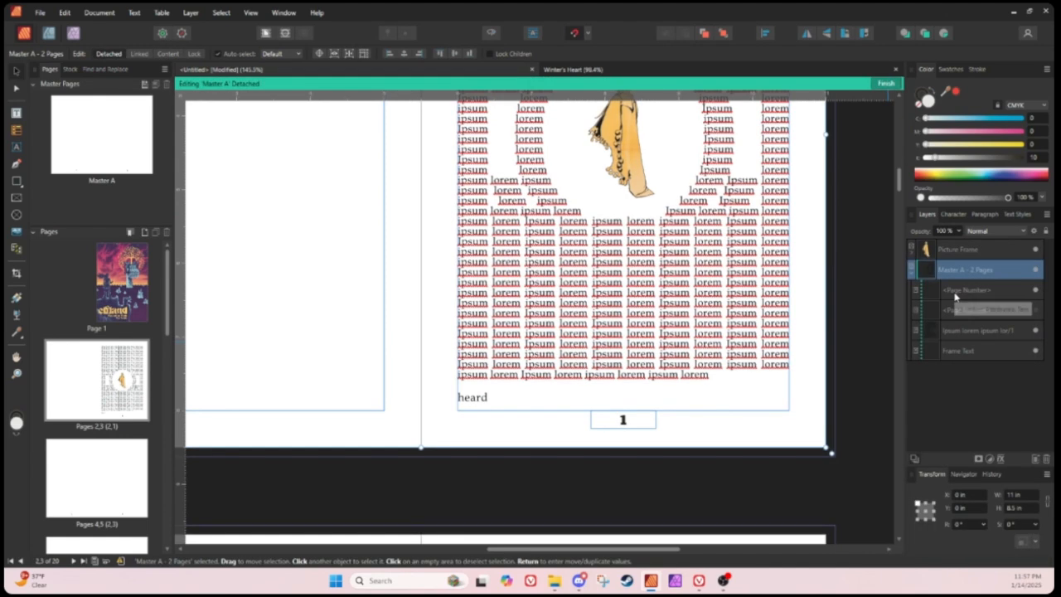
pyautogui.click(954, 294)
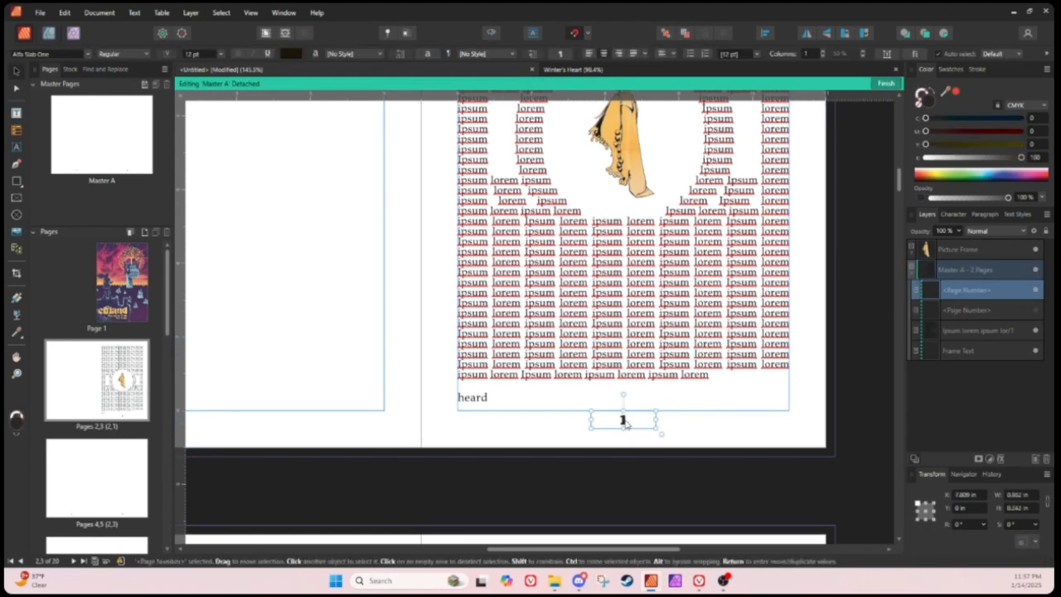
# Step: Convert the right-hand page's page number to curves and deselect it
pyautogui.rightClick(627, 423)
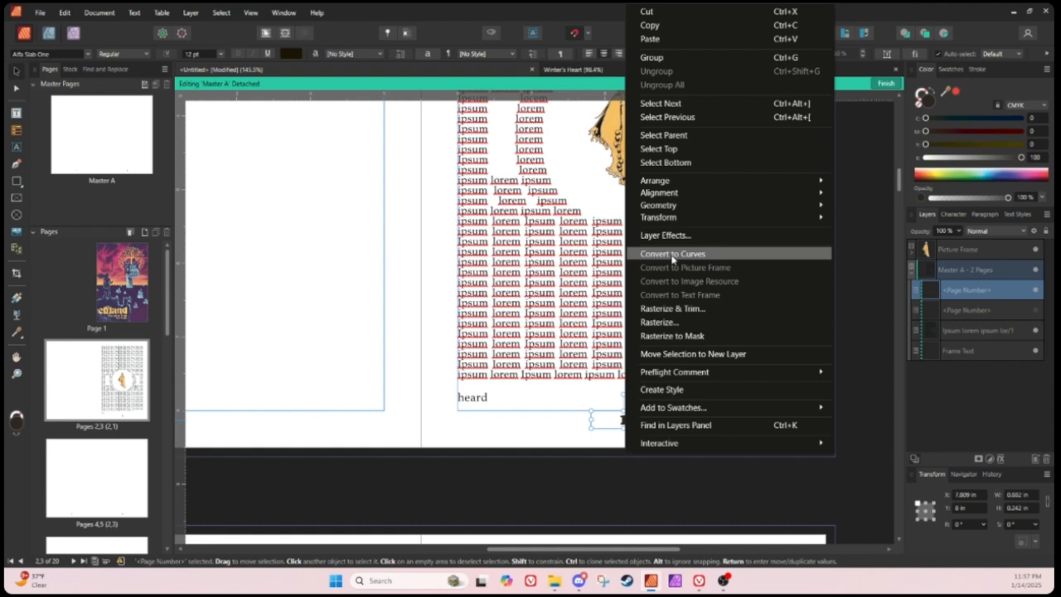
pyautogui.click(672, 255)
pyautogui.click(16, 72)
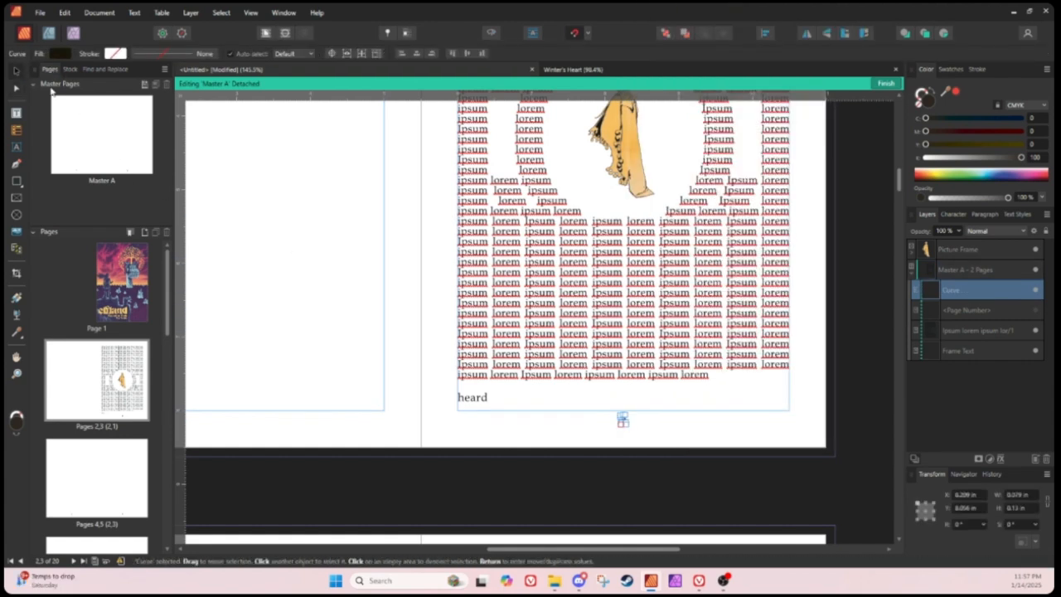
pyautogui.click(741, 428)
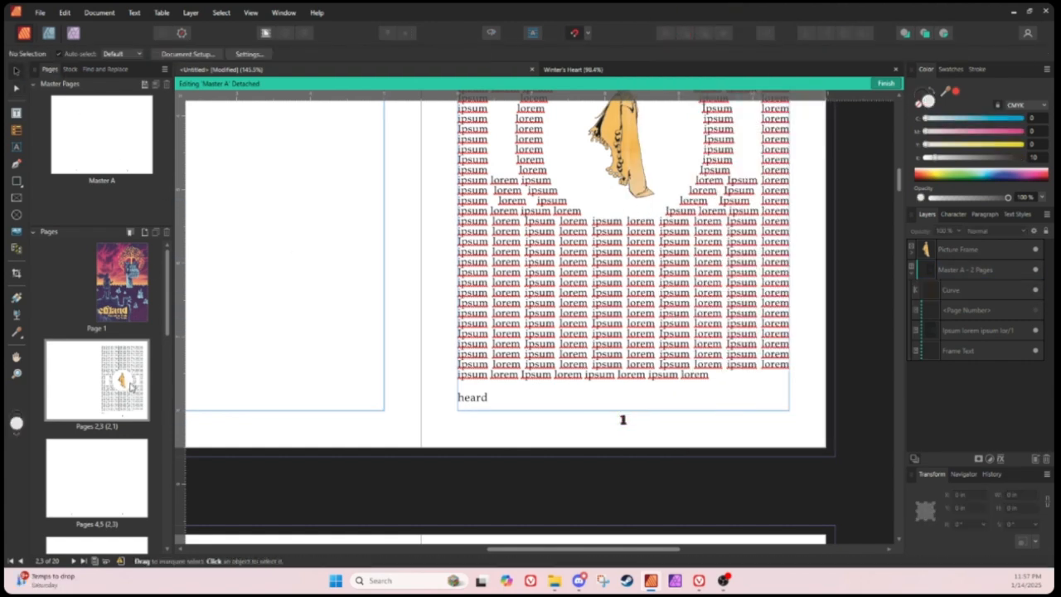
# Step: Try to move the pages 2,3 spread behind the following spread in the page order
pyautogui.moveTo(130, 386); pyautogui.dragTo(154, 469)
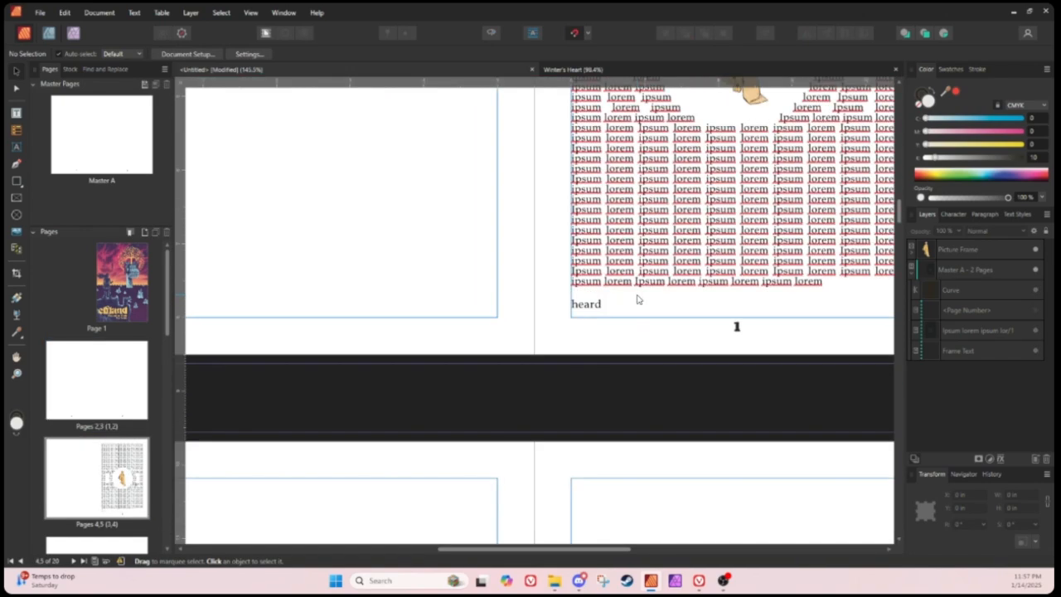
pyautogui.hotkey('ctrl', 'z')
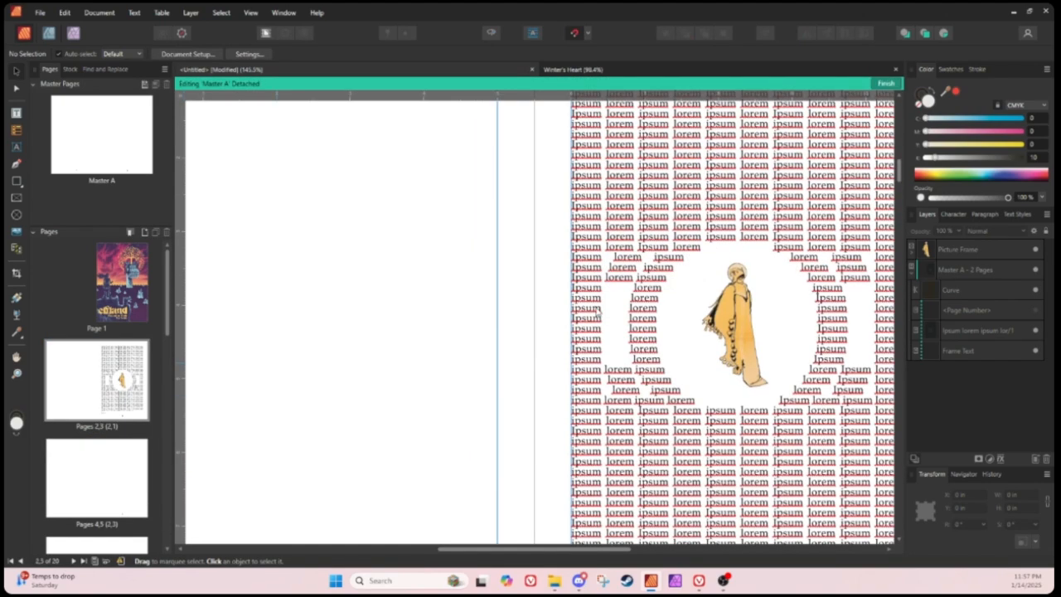
pyautogui.scroll(-4, 710, 286)
pyautogui.scroll(2, 739, 368)
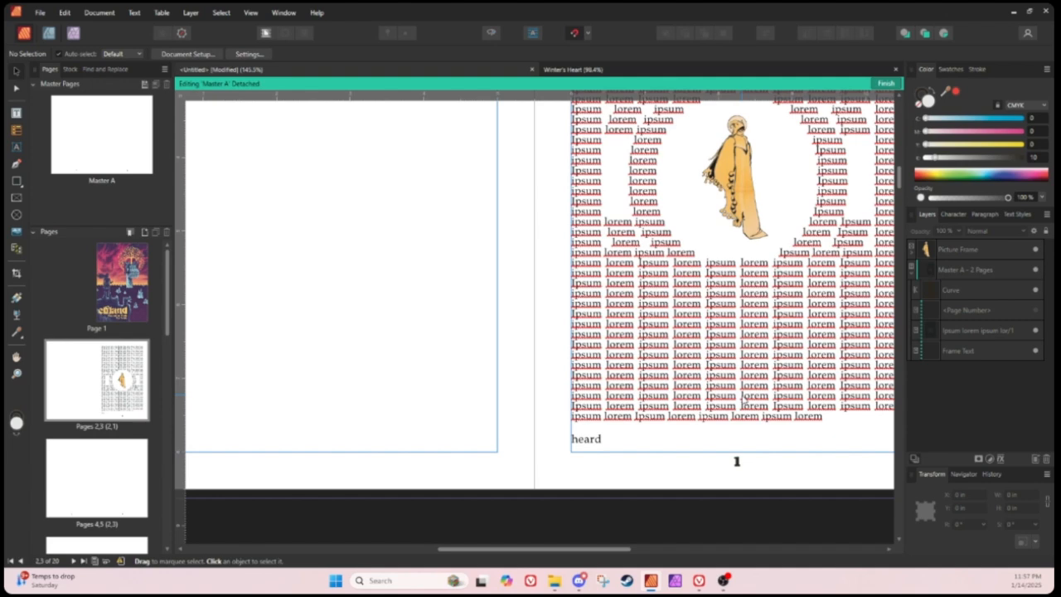
# Step: Finish the detached editing of Master A and switch to the Winter's Heart document
pyautogui.click(739, 465)
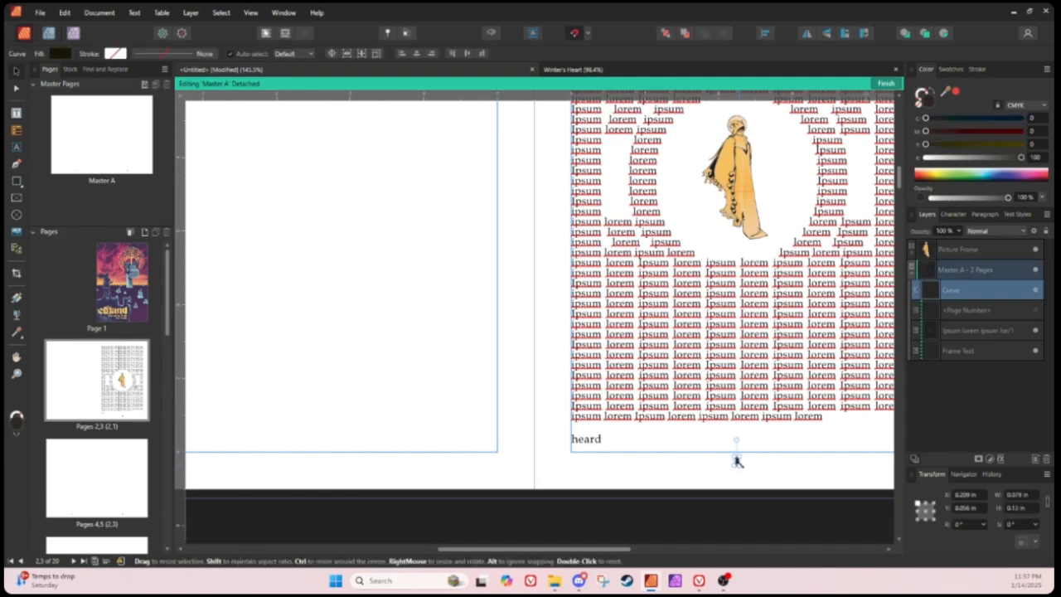
pyautogui.click(884, 84)
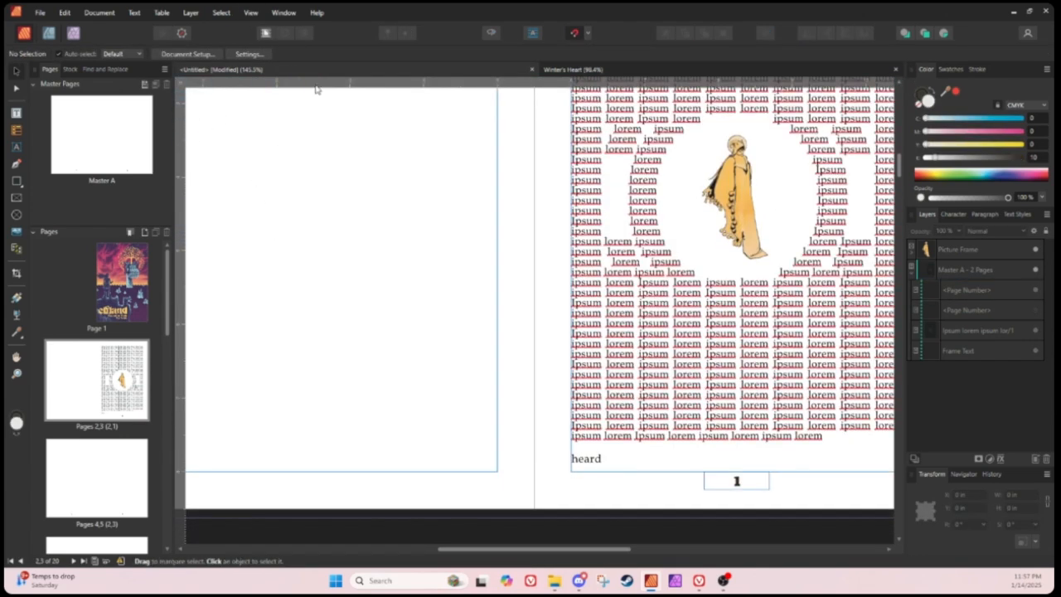
pyautogui.click(550, 70)
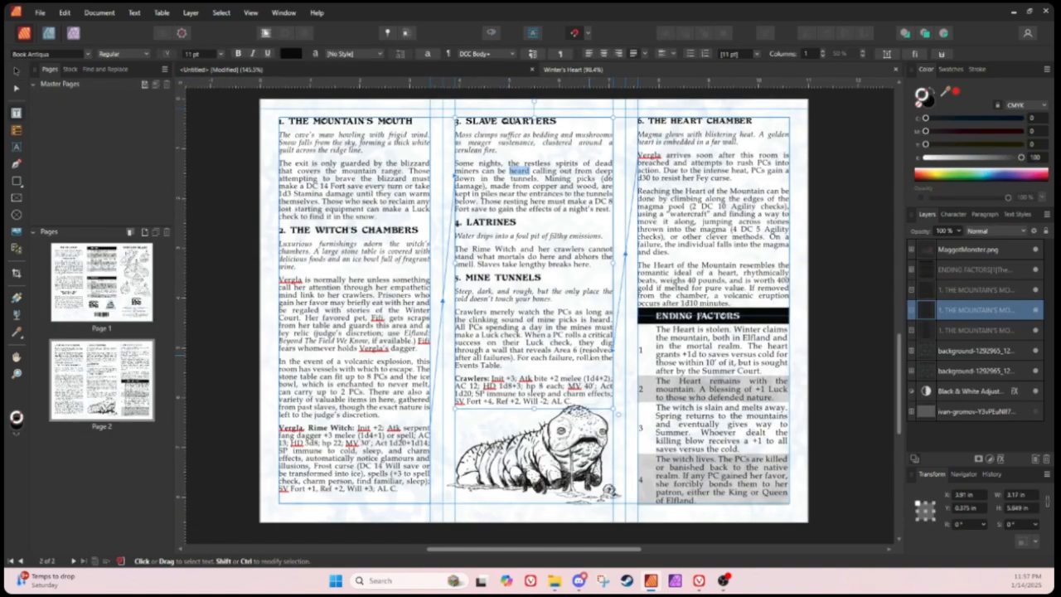
# Step: Copy the d4 Events table from page 1 of Winter's Heart and return to the untitled book document
pyautogui.press('Escape')
pyautogui.scroll(5, 636, 352)
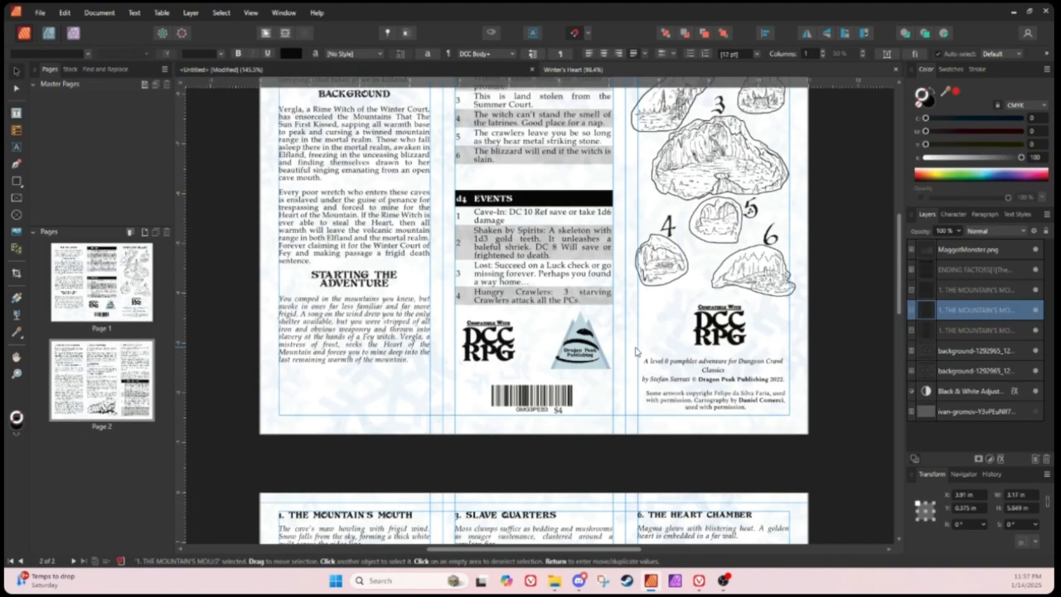
pyautogui.scroll(3, 636, 352)
pyautogui.click(556, 352)
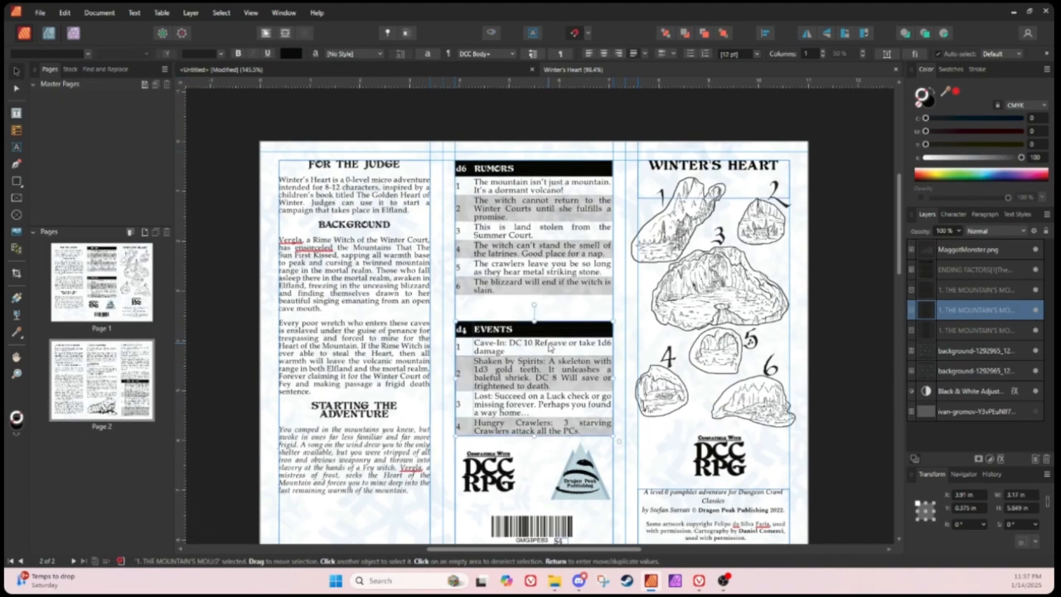
pyautogui.click(403, 70)
# Step: Paste the Events table onto the pages 4,5 spread and move it to the left page's inner margin
pyautogui.scroll(-5, 348, 289)
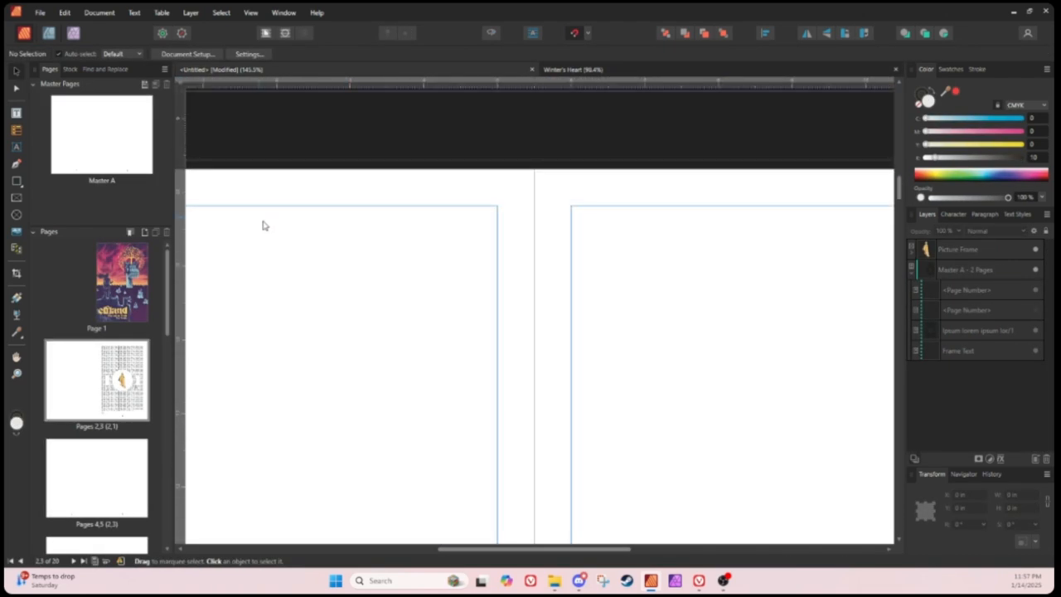
pyautogui.hotkey('ctrl', 'v')
pyautogui.scroll(-3, 265, 225)
pyautogui.moveTo(448, 353); pyautogui.dragTo(295, 200)
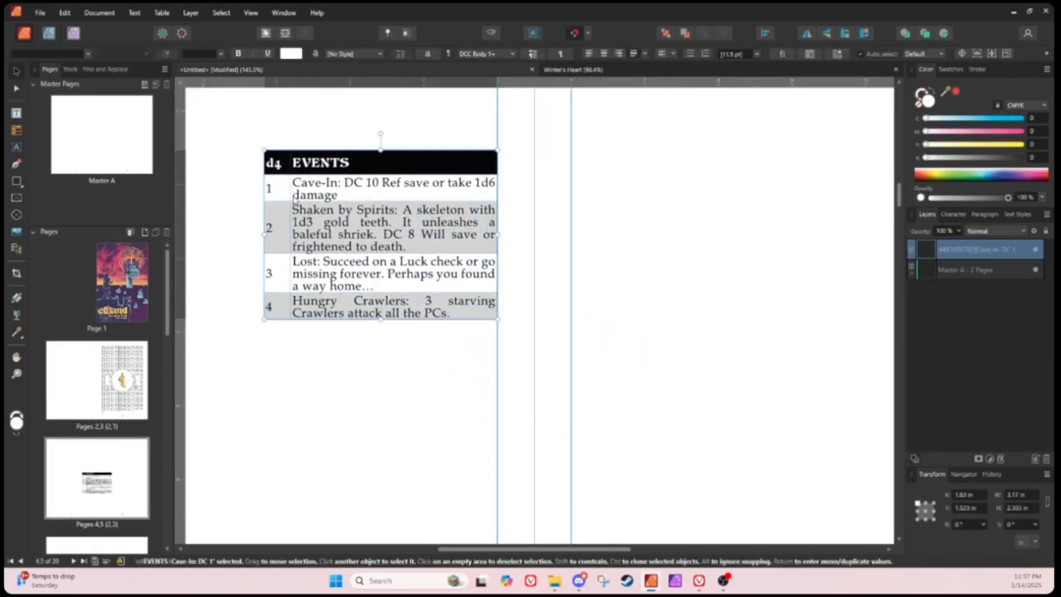
# Step: Add four rows below the Events table's last row and two columns after its text column
pyautogui.doubleClick(295, 200)
pyautogui.click(424, 286)
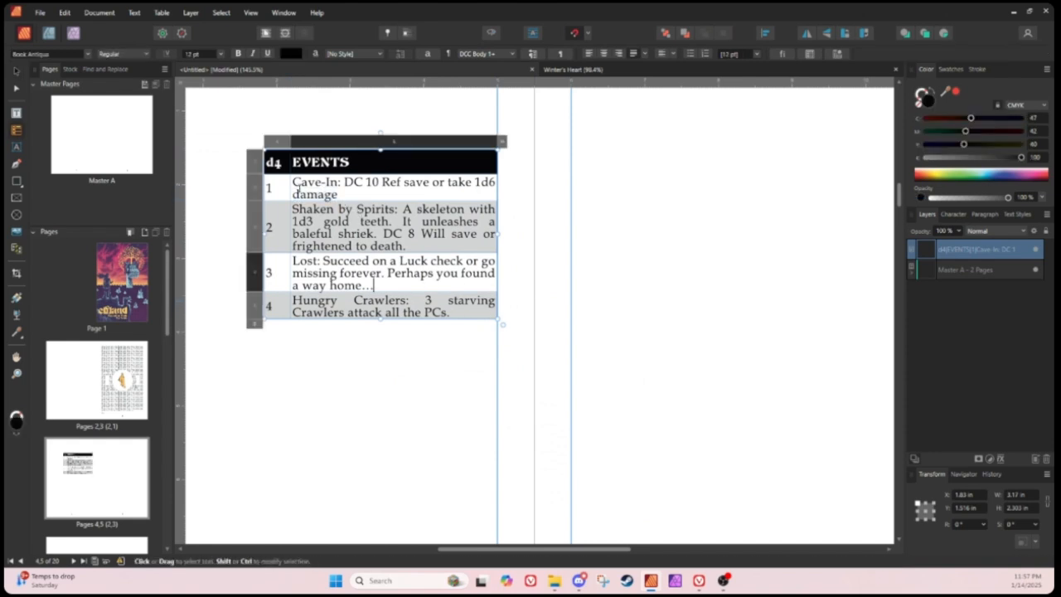
pyautogui.tripleClick(354, 219)
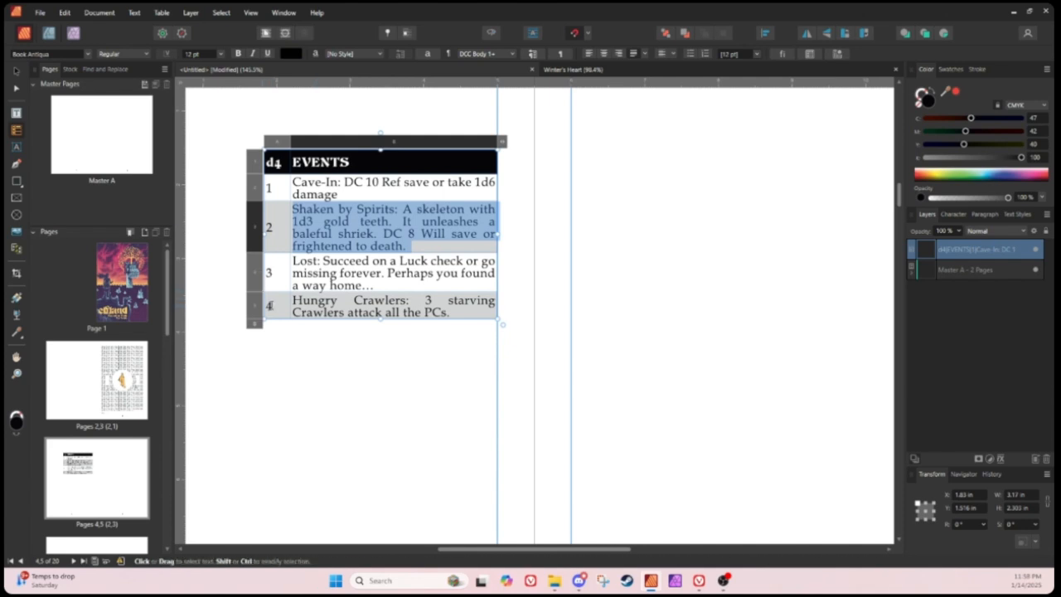
pyautogui.click(284, 336)
pyautogui.click(284, 335)
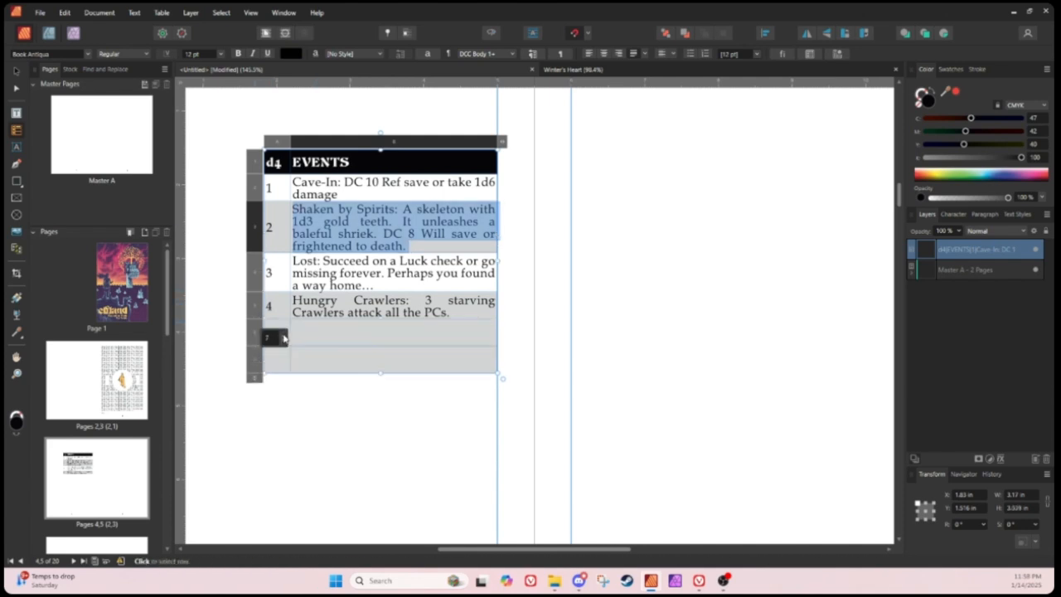
pyautogui.click(284, 335)
pyautogui.click(283, 335)
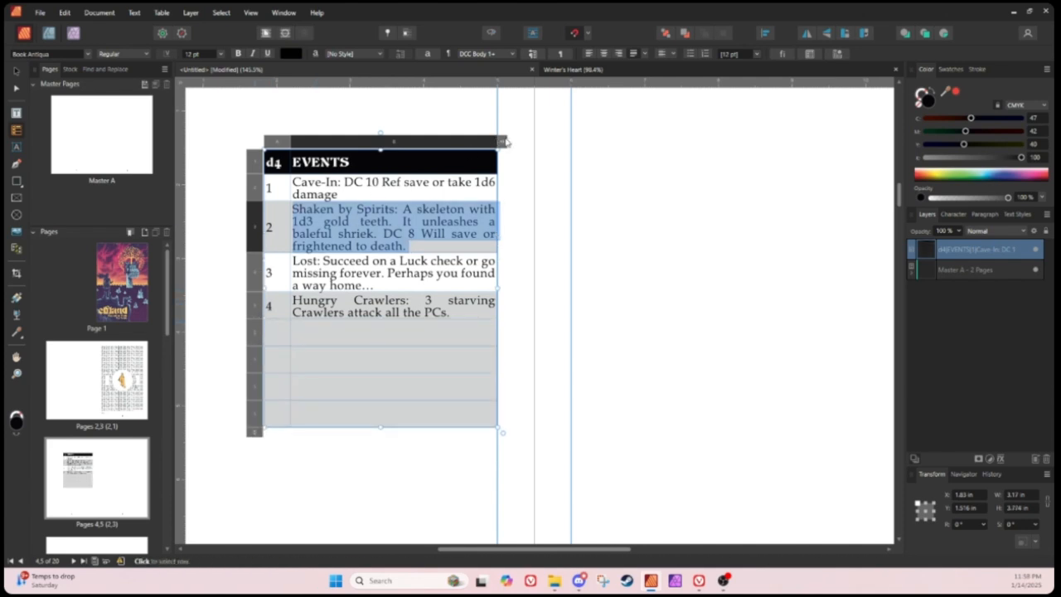
pyautogui.click(533, 153)
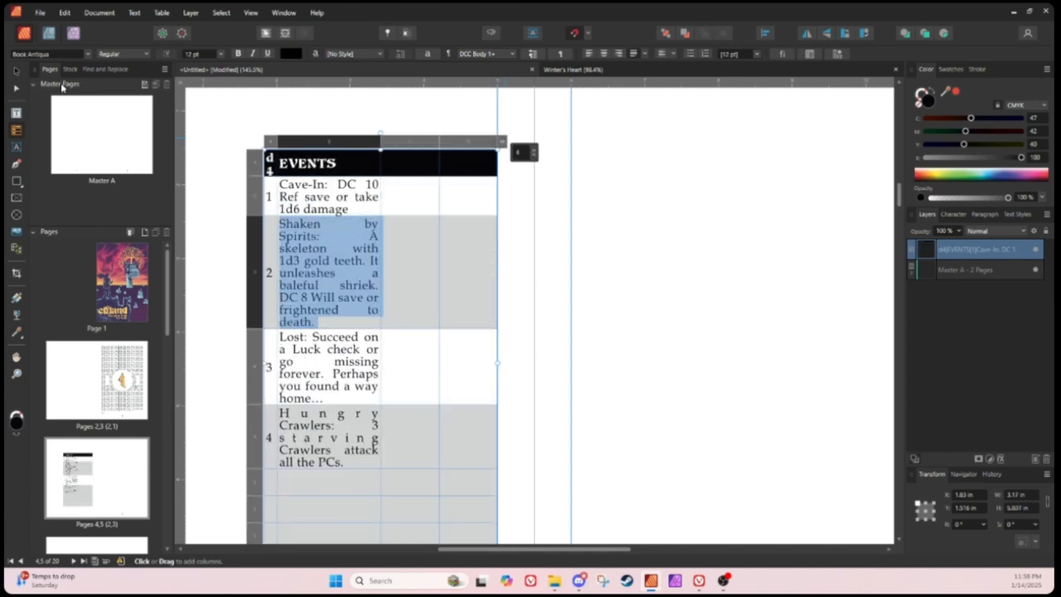
# Step: Move the Events table to the left page's upper outer margin corner and widen it to the 4.5 in margin width
pyautogui.scroll(-1, 279, 213)
pyautogui.scroll(-4, 279, 214)
pyautogui.moveTo(306, 253); pyautogui.dragTo(274, 229)
pyautogui.moveTo(317, 306); pyautogui.dragTo(352, 279)
pyautogui.scroll(5, 271, 235)
pyautogui.scroll(-1, 275, 240)
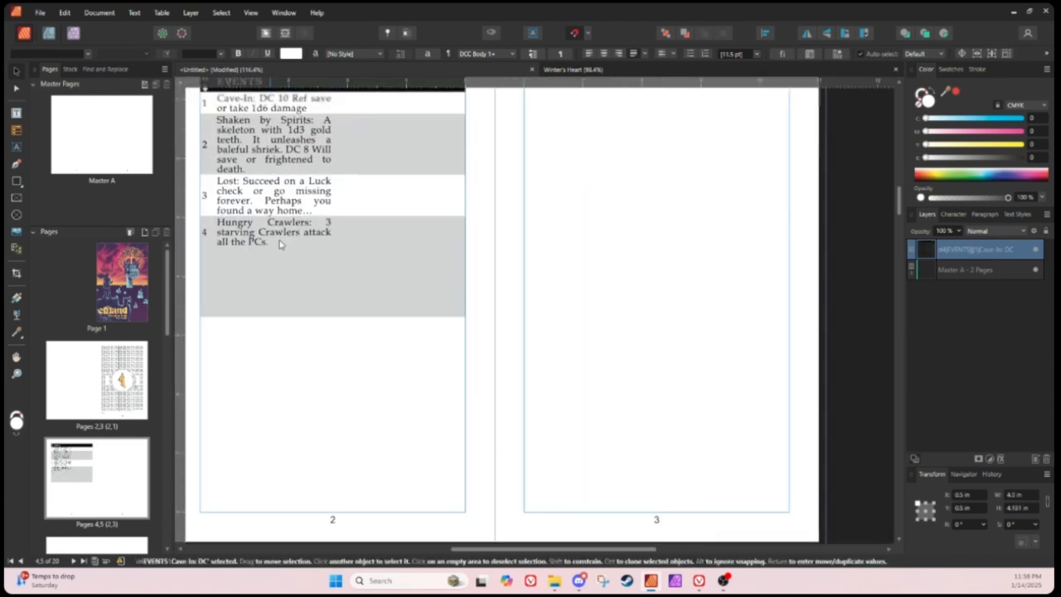
# Step: Enter the placeholder headings "dsdsdsds" and "sd" in the two new columns' header cells
pyautogui.moveTo(552, 550); pyautogui.dragTo(481, 549)
pyautogui.scroll(3, 503, 442)
pyautogui.doubleClick(487, 212)
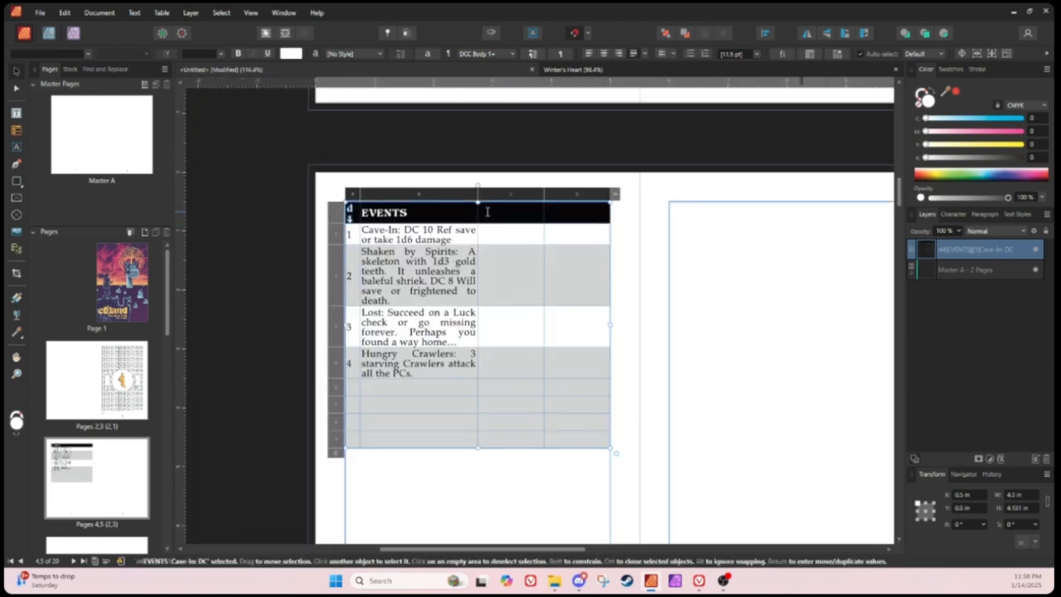
pyautogui.write('dsdsdsds')
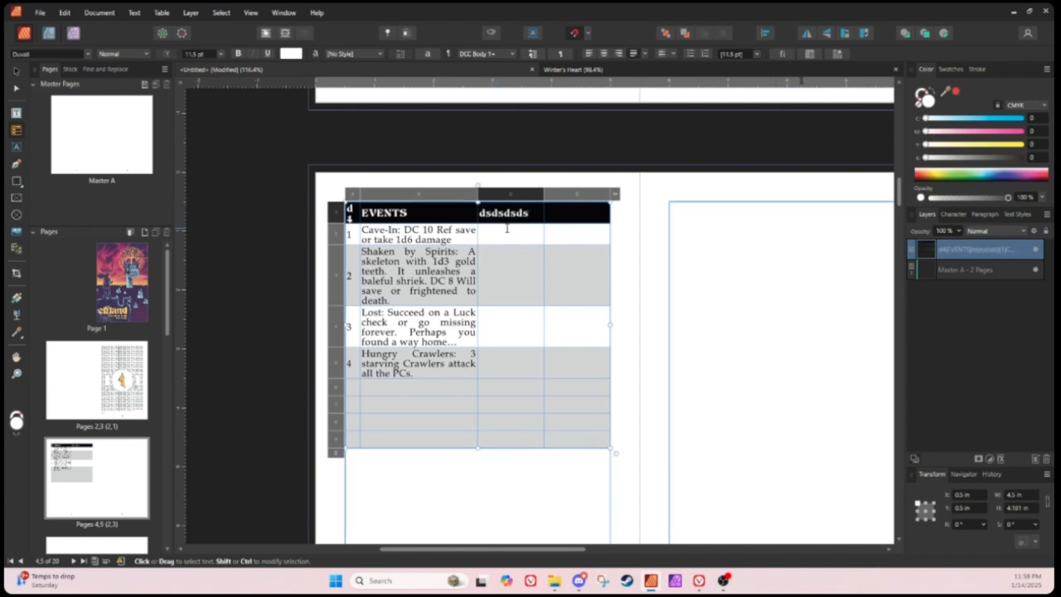
pyautogui.click(563, 212)
pyautogui.write('sd')
# Step: Copy the white row numbered 3 into the first empty row below row 4
pyautogui.click(513, 194)
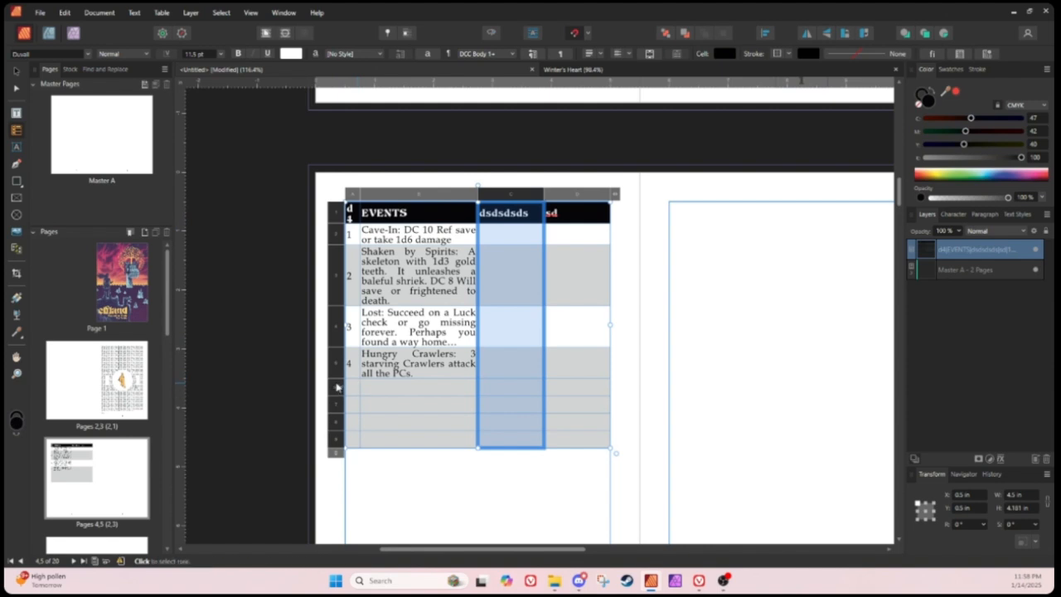
pyautogui.click(336, 387)
pyautogui.click(340, 326)
pyautogui.click(336, 331)
pyautogui.click(340, 389)
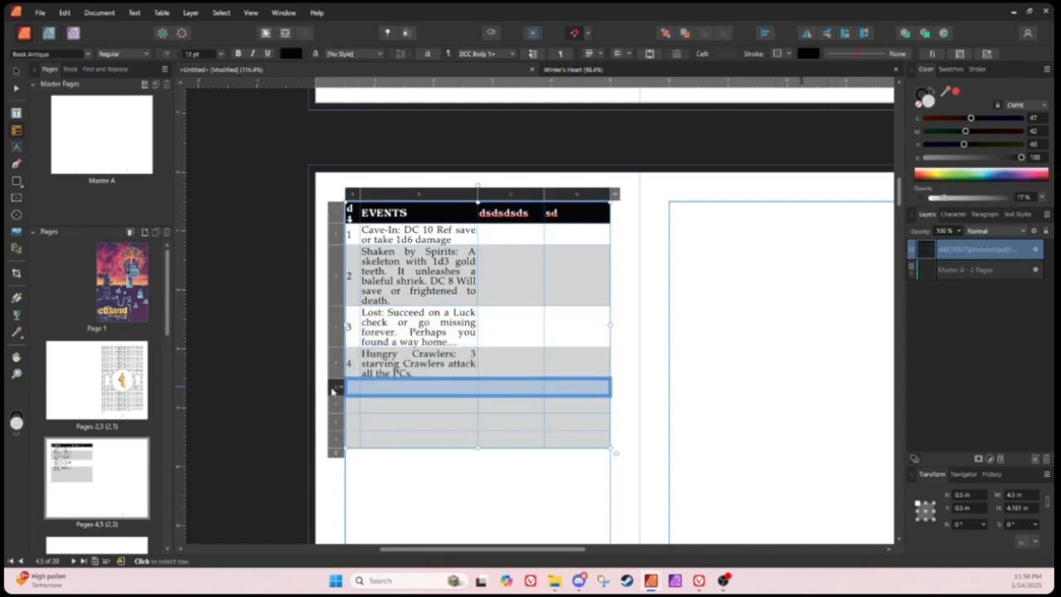
pyautogui.write('3\tLost: Succeed on a Luck check or go missing forever. Perhaps you found a way home...')
# Step: Clear the event descriptions from the table's second column below the header
pyautogui.moveTo(412, 405); pyautogui.dragTo(399, 240)
pyautogui.moveTo(415, 452); pyautogui.dragTo(410, 232)
pyautogui.press('Delete')
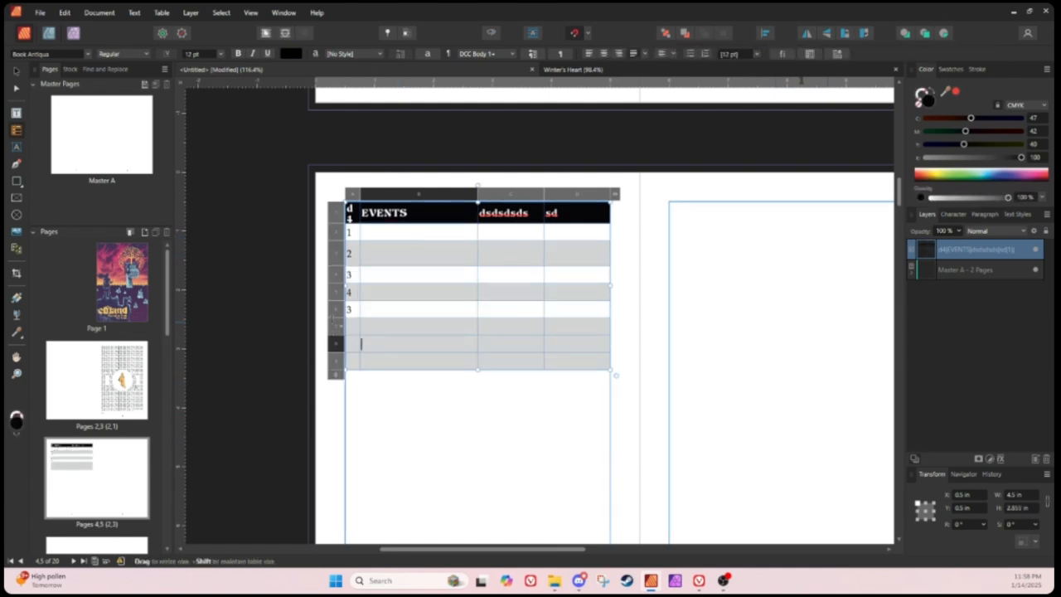
# Step: Copy the white row below row 4 into the seventh body row to continue the alternating shading
pyautogui.click(334, 312)
pyautogui.click(333, 346)
pyautogui.write('3')
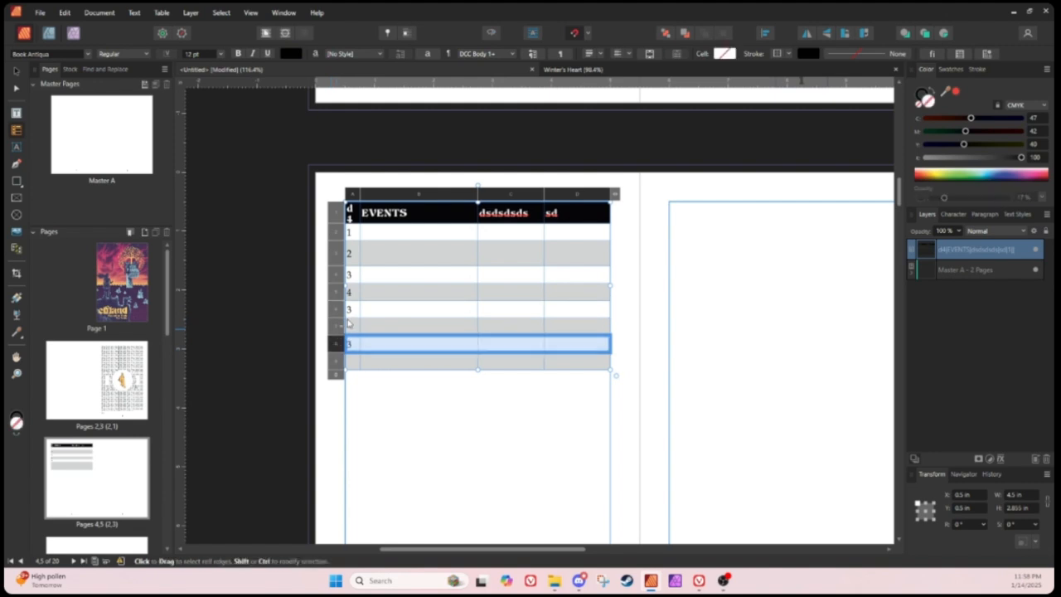
# Step: Number the fifth and sixth body rows 5 and 6
pyautogui.click(353, 309)
pyautogui.press('BackSpace')
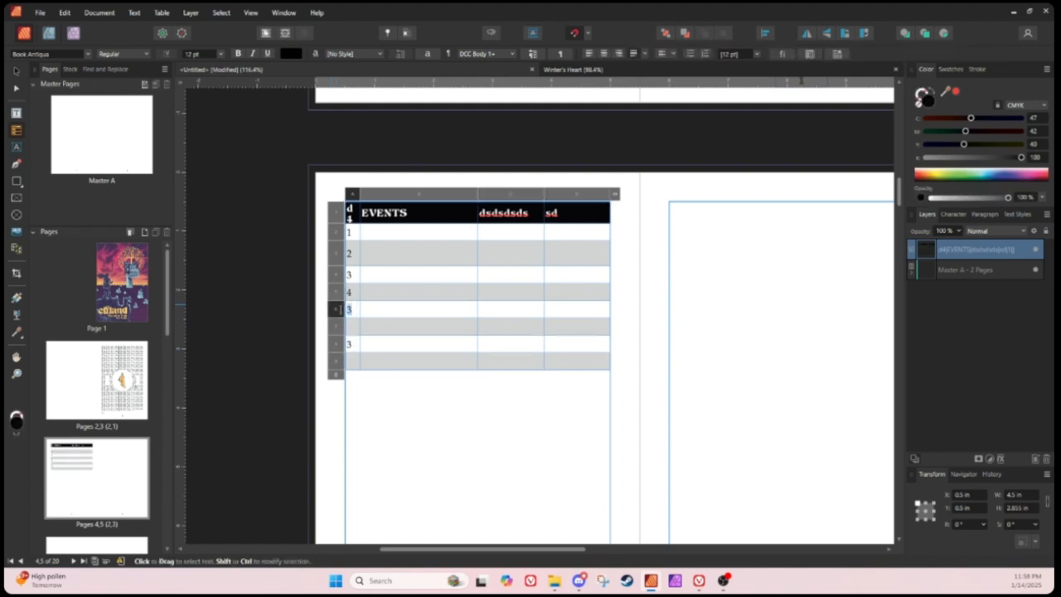
pyautogui.write('5')
pyautogui.click(353, 330)
pyautogui.write('6')
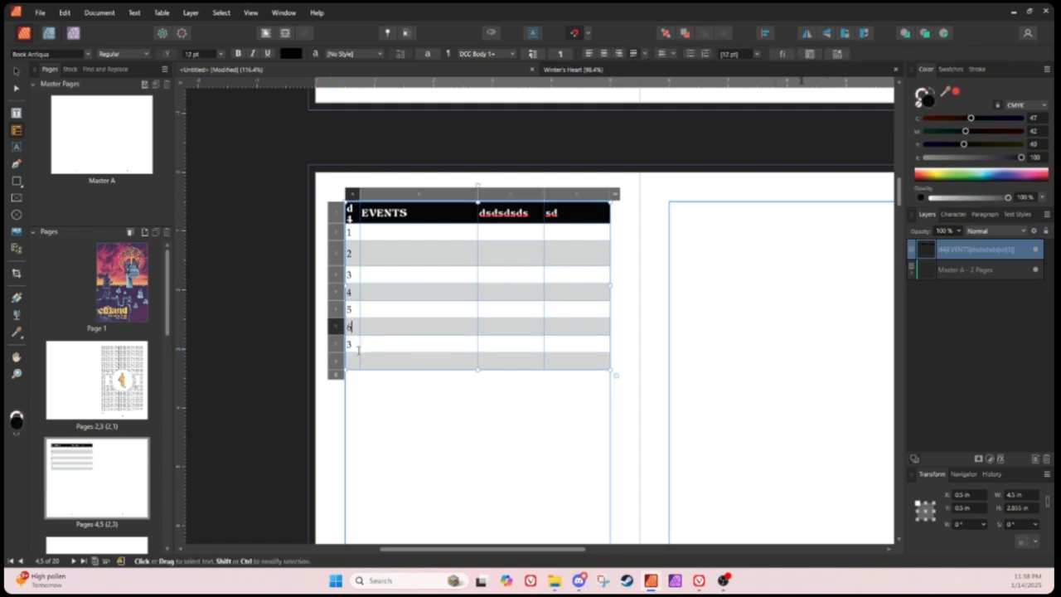
pyautogui.moveTo(359, 349); pyautogui.dragTo(357, 354)
pyautogui.press('7')
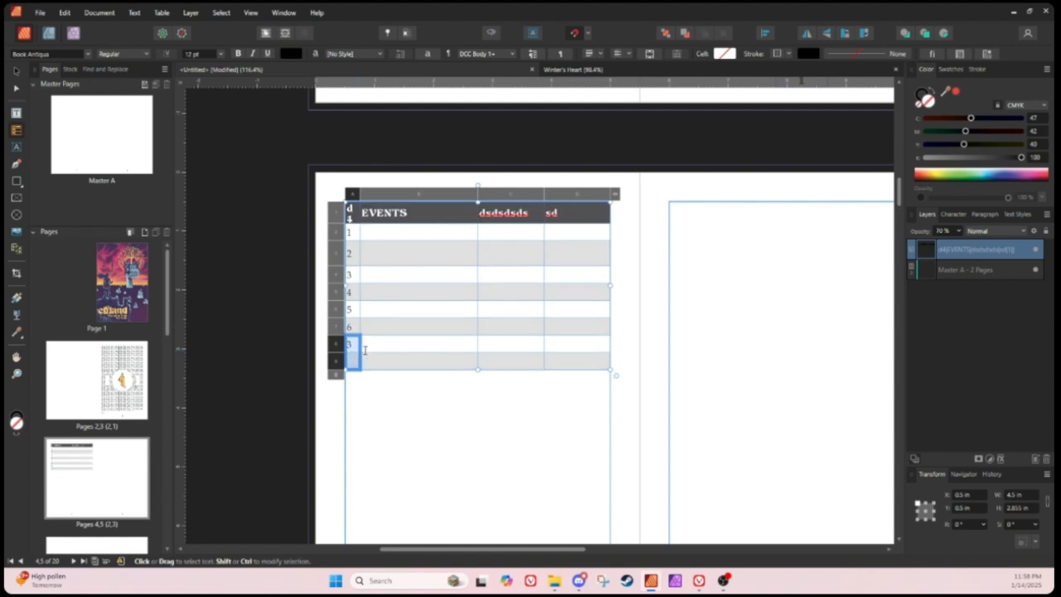
pyautogui.press('0')
pyautogui.click(369, 344)
# Step: Fill the header row's cells with dark red, RGB 131, 0, 27, undoing the trial purple fill
pyautogui.click(337, 218)
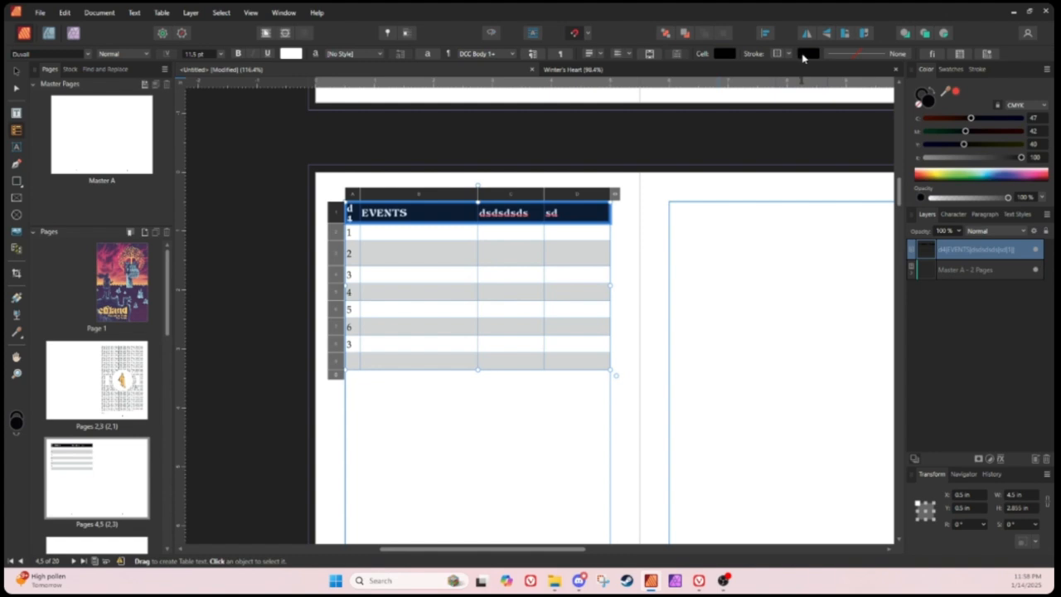
pyautogui.click(802, 58)
pyautogui.click(732, 54)
pyautogui.click(733, 55)
pyautogui.click(802, 175)
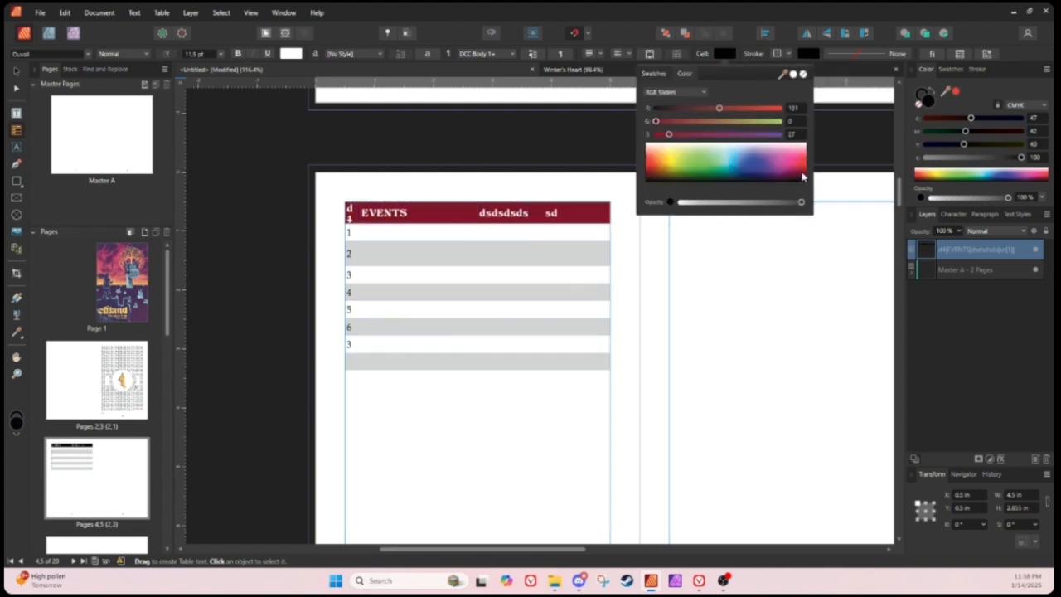
pyautogui.moveTo(802, 176); pyautogui.dragTo(764, 161)
pyautogui.hotkey('ctrl', 'z')
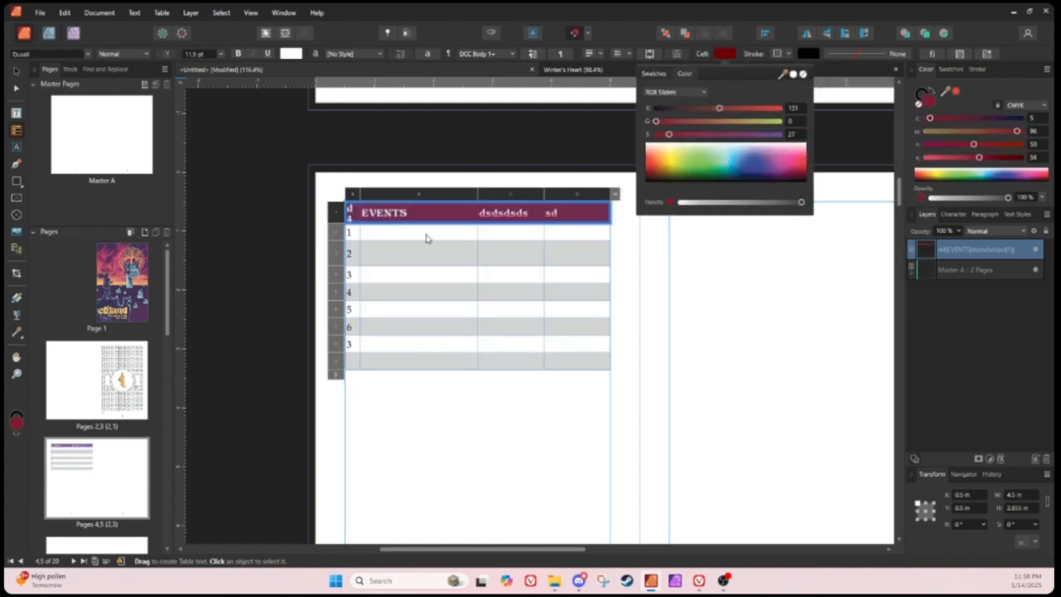
# Step: AutoFit all the table's rows to their contents and clear the row selection
pyautogui.moveTo(337, 213); pyautogui.dragTo(338, 365)
pyautogui.rightClick(339, 363)
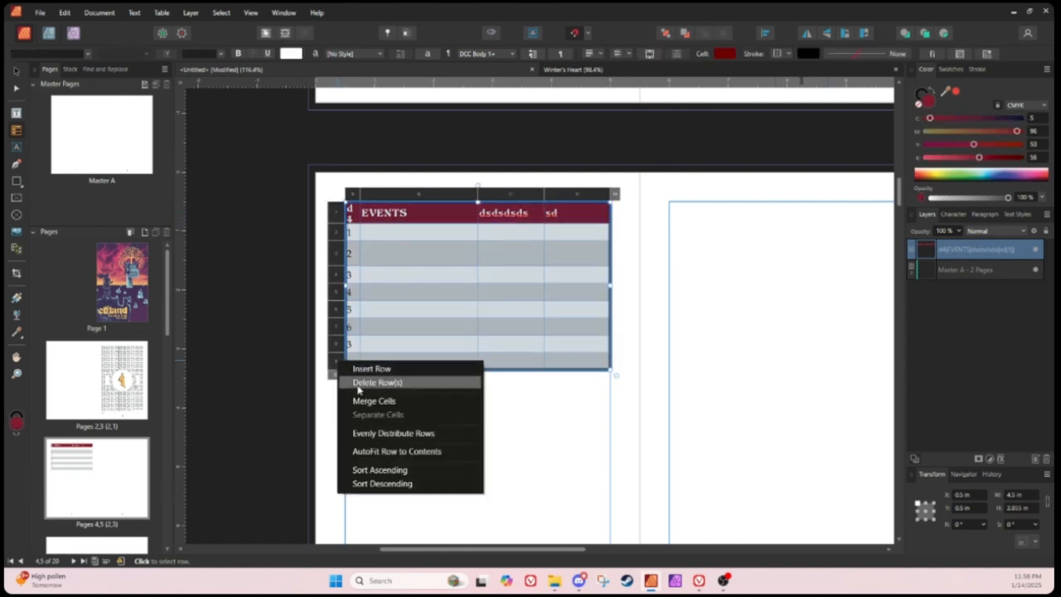
pyautogui.click(404, 452)
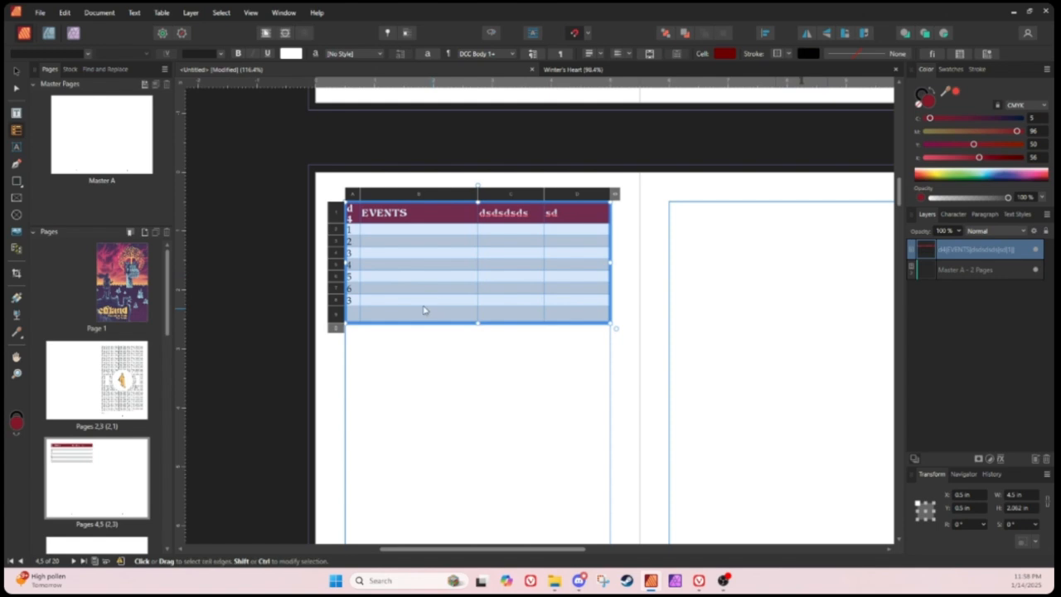
pyautogui.click(384, 300)
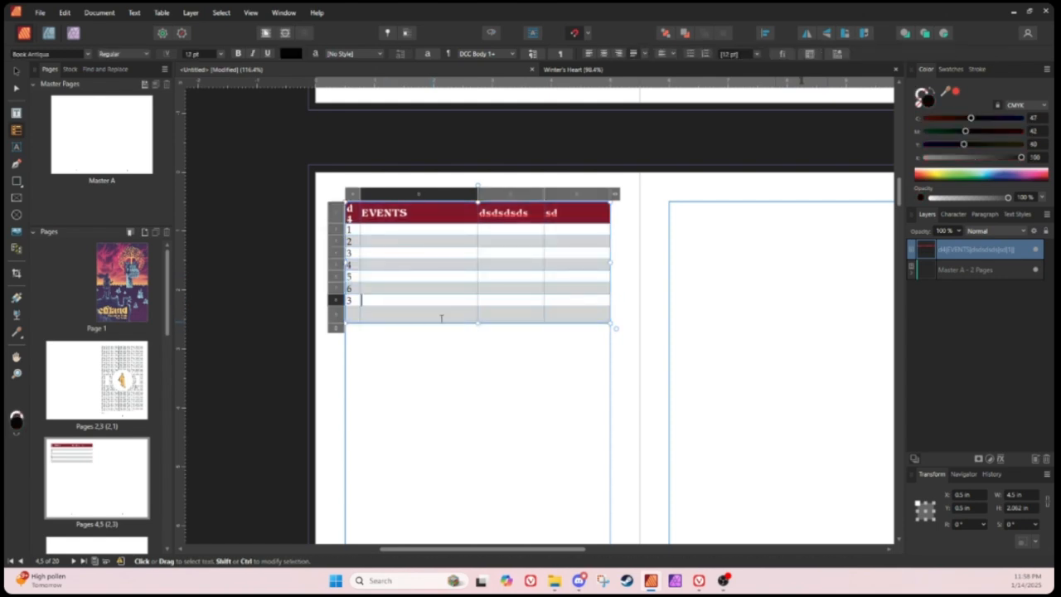
# Step: Evenly distribute all the rows and all the columns of the Events table
pyautogui.moveTo(337, 216); pyautogui.dragTo(335, 325)
pyautogui.rightClick(335, 319)
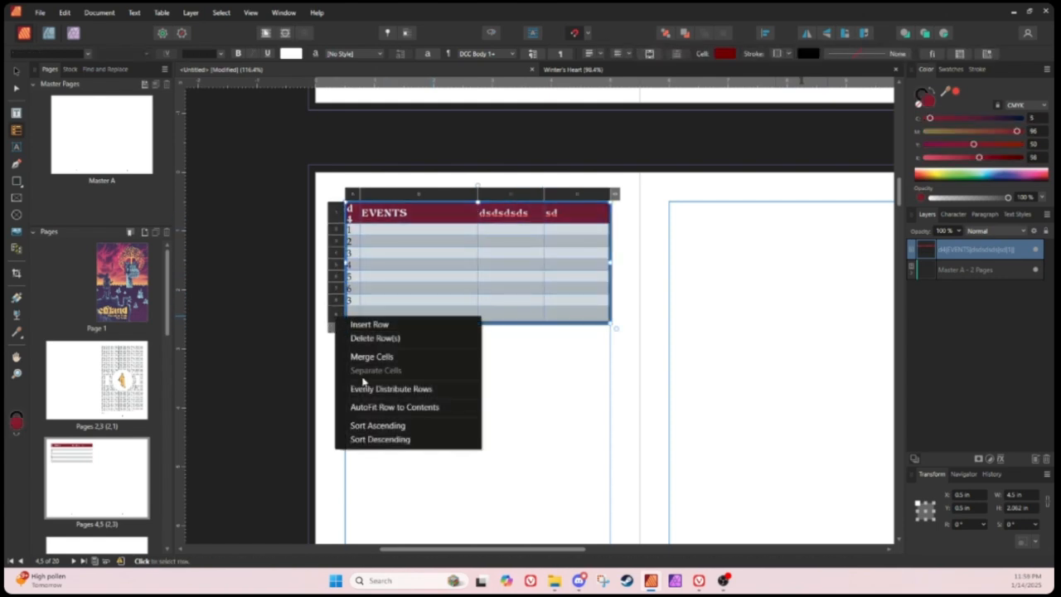
pyautogui.click(372, 387)
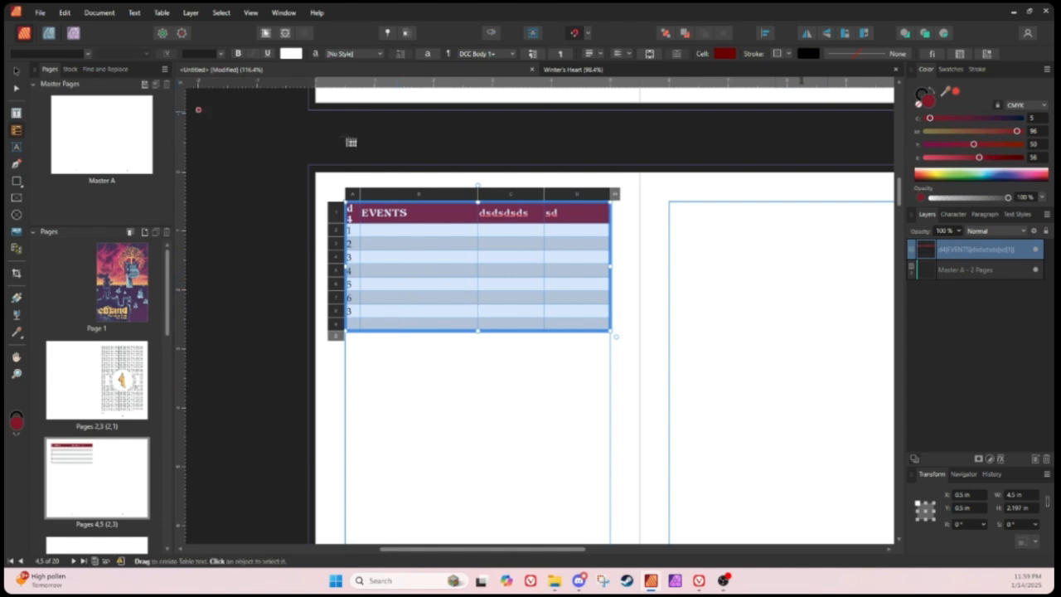
pyautogui.moveTo(573, 197); pyautogui.dragTo(354, 207)
pyautogui.rightClick(370, 201)
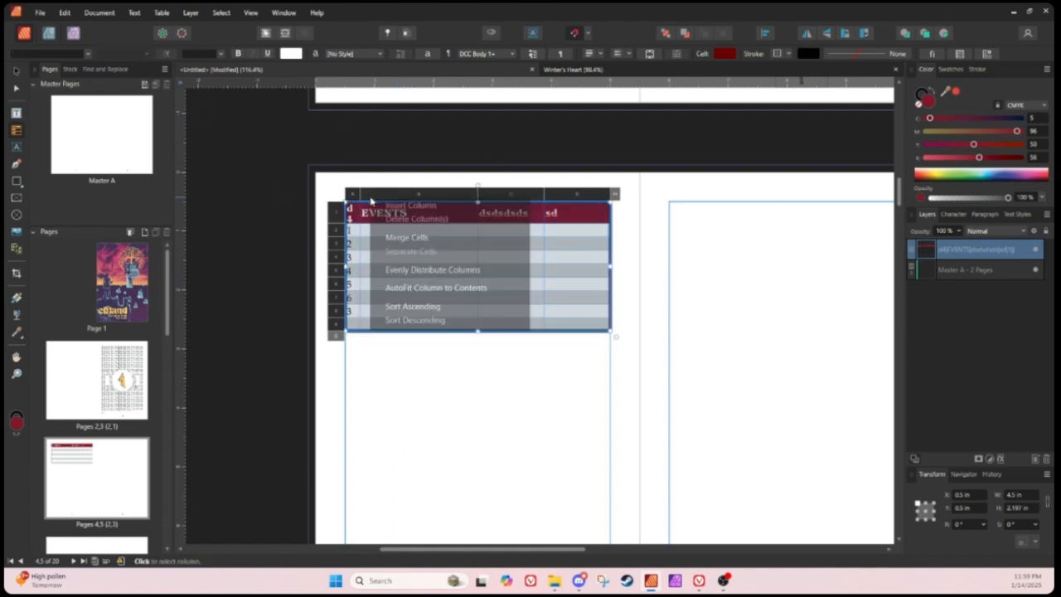
pyautogui.click(440, 270)
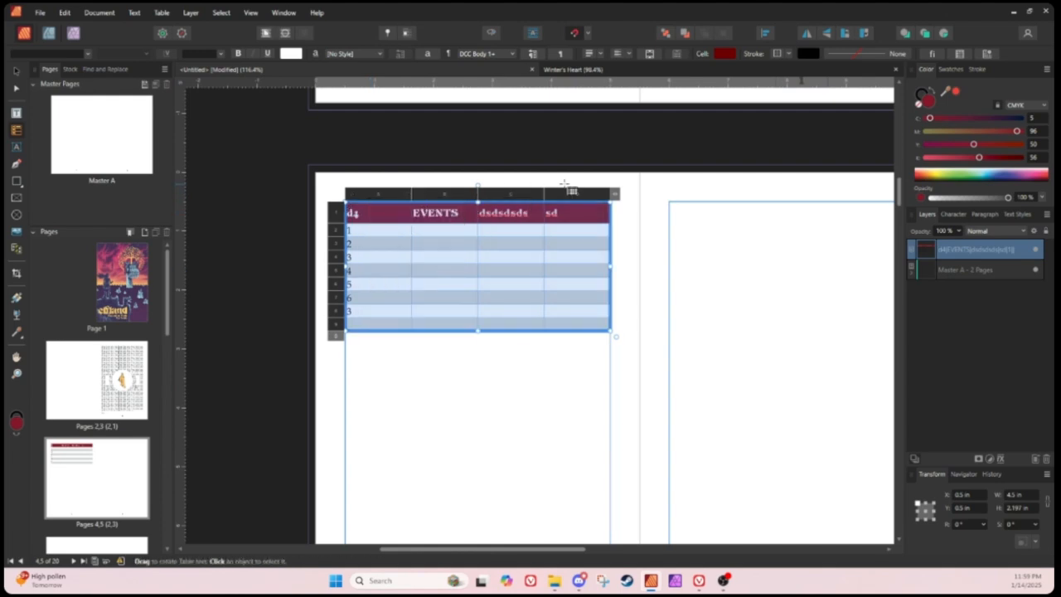
# Step: Open the hyperlink properties for the first line of page 3's body text, review the link types, and cancel
pyautogui.scroll(-4, 543, 246)
pyautogui.scroll(4, 543, 246)
pyautogui.scroll(4, 543, 242)
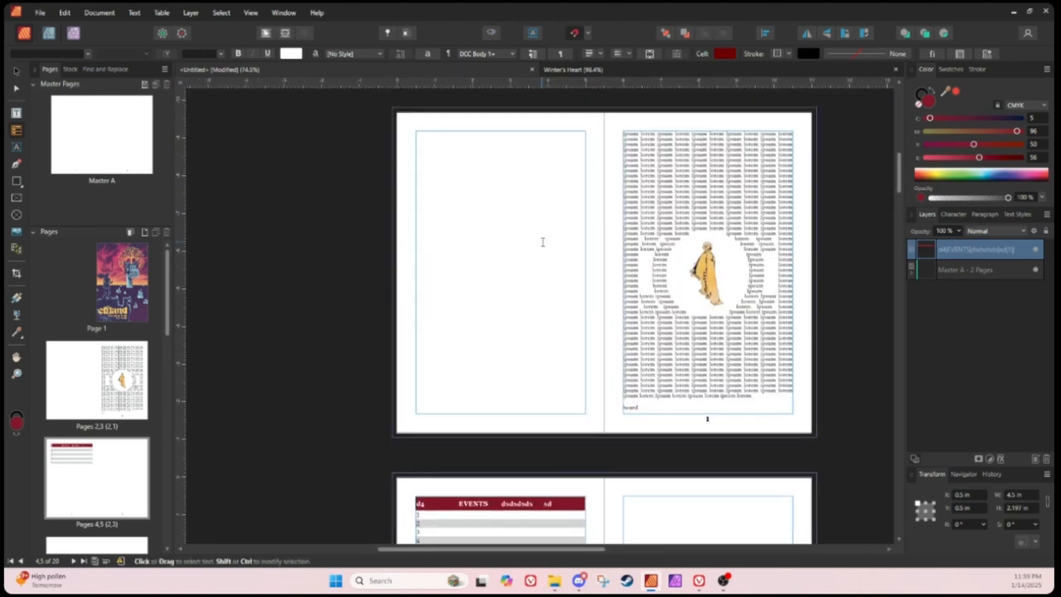
pyautogui.click(337, 237)
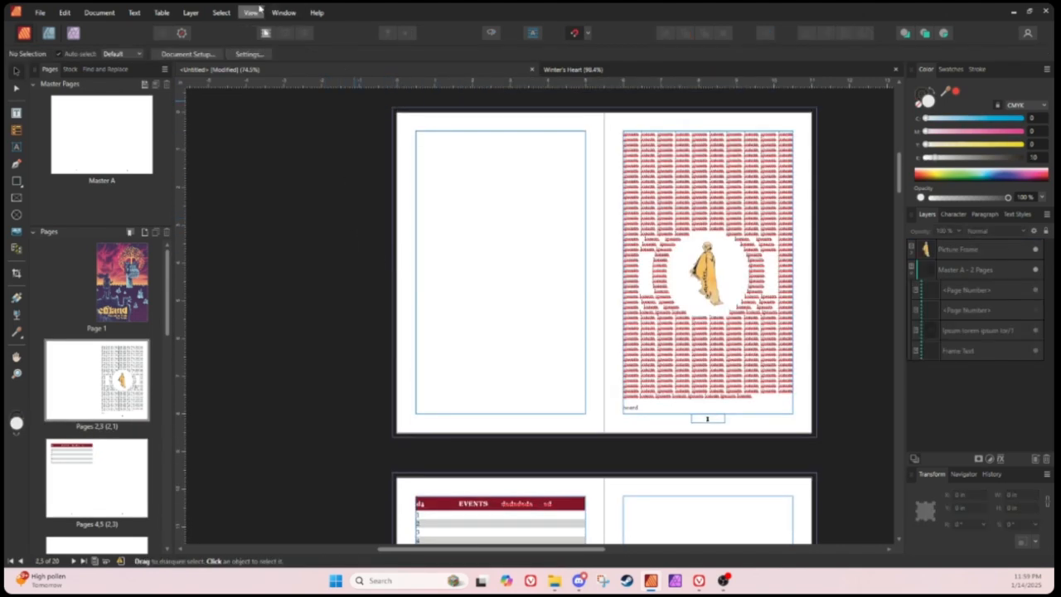
pyautogui.scroll(1, 657, 229)
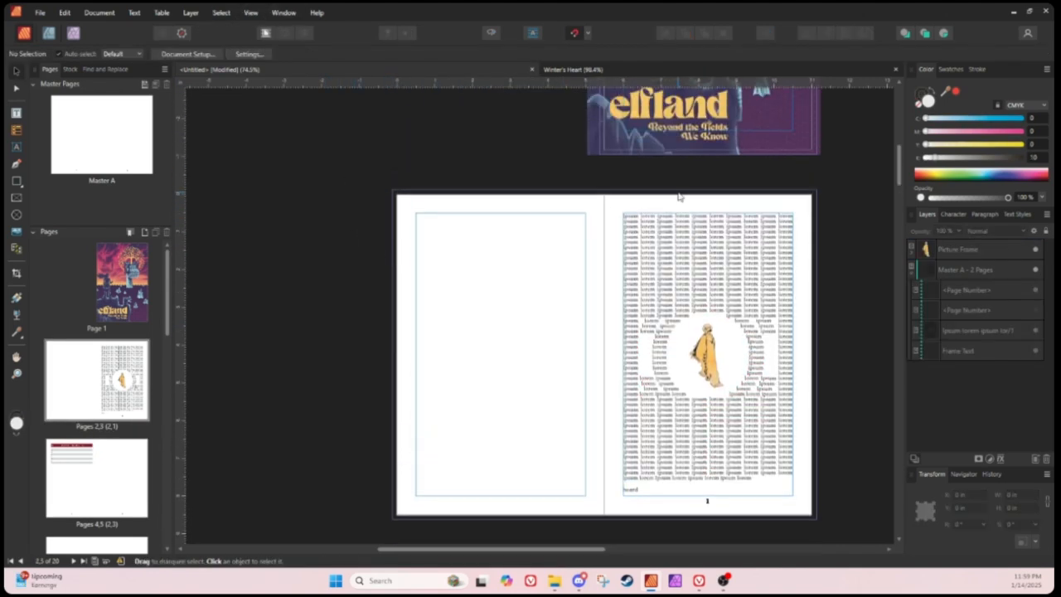
pyautogui.scroll(5, 656, 229)
pyautogui.click(574, 155)
pyautogui.tripleClick(573, 155)
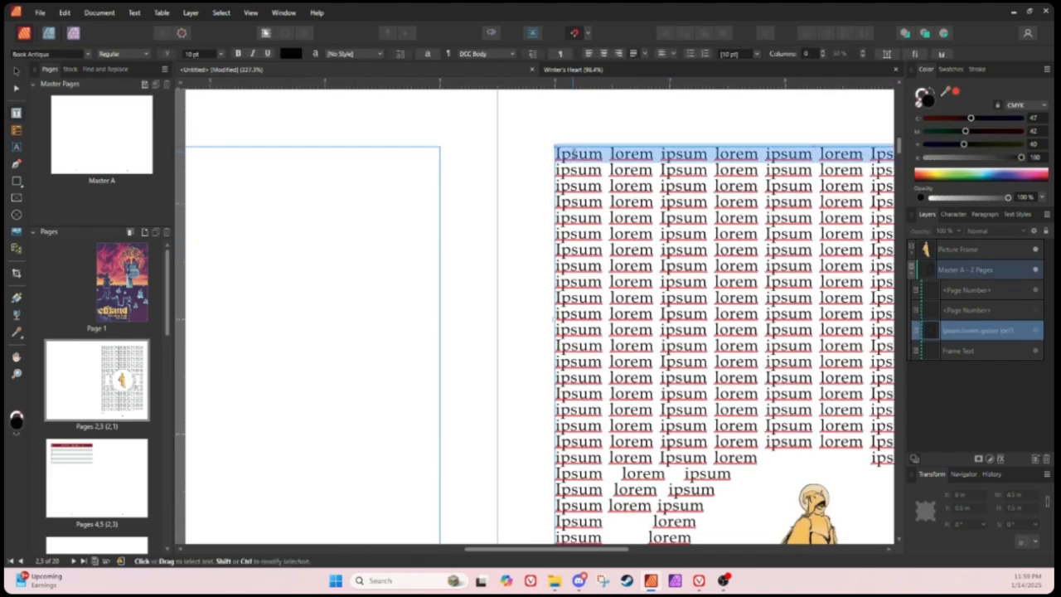
pyautogui.rightClick(574, 156)
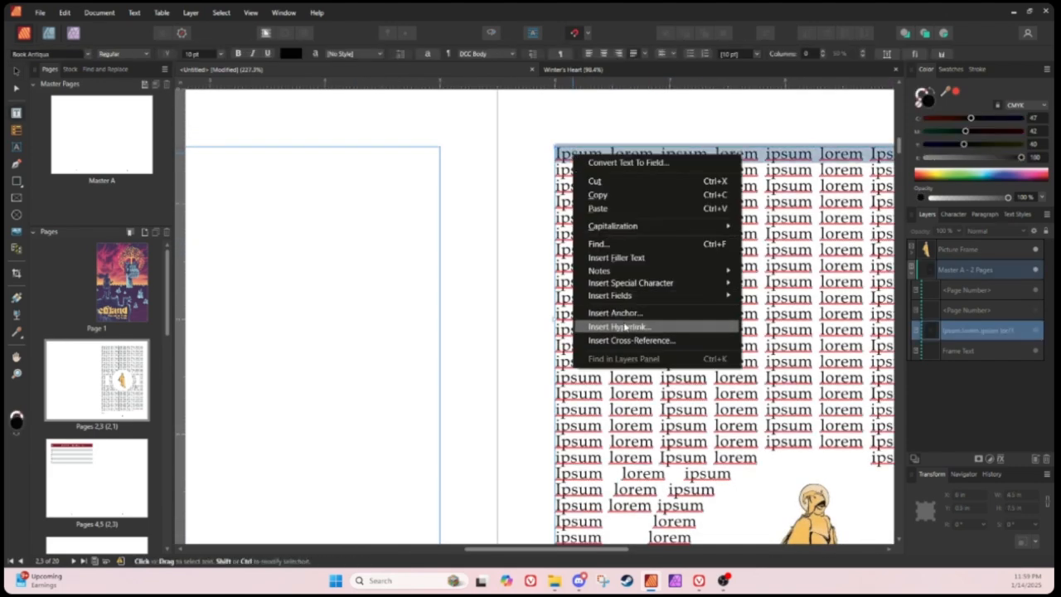
pyautogui.click(295, 350)
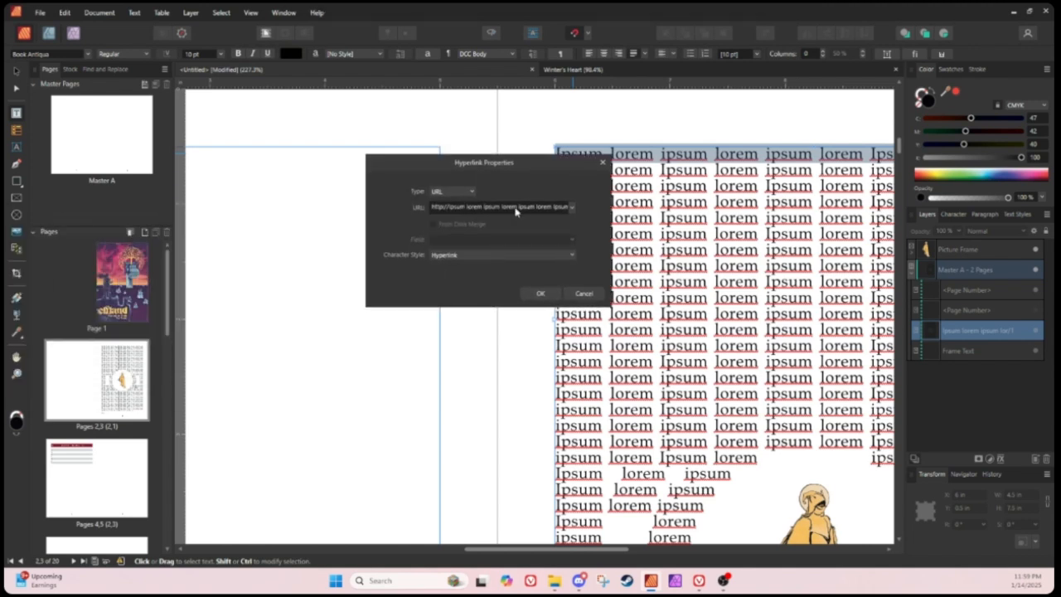
pyautogui.click(456, 191)
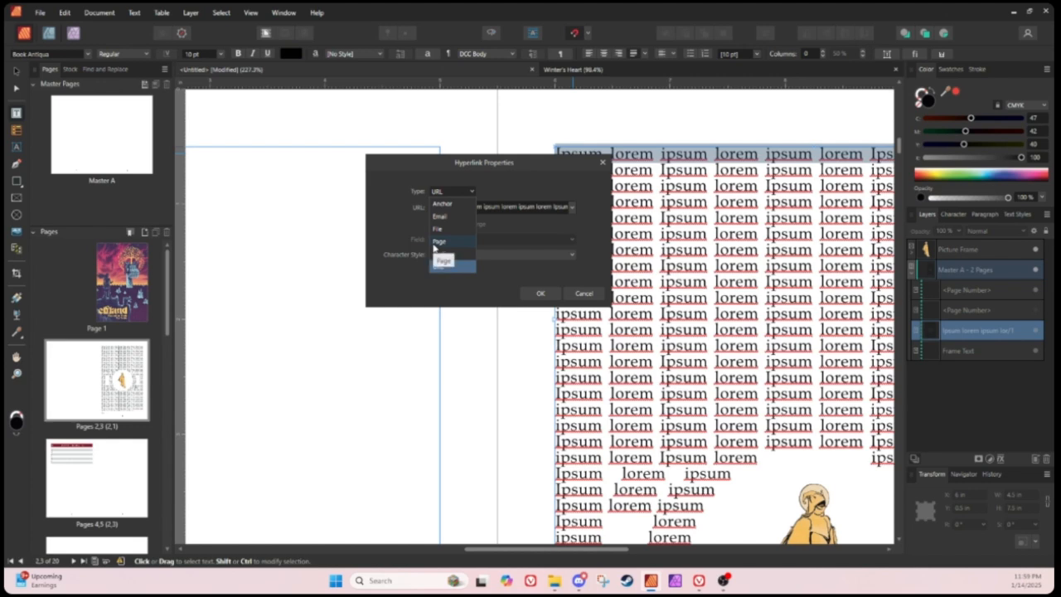
pyautogui.click(575, 297)
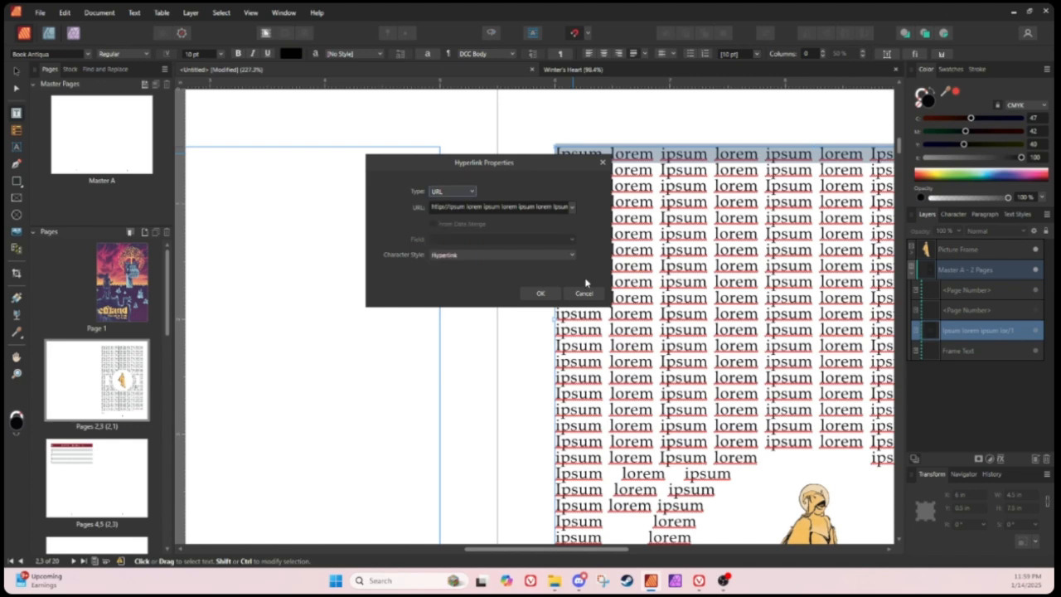
pyautogui.click(584, 293)
# Step: Open the Insert Anchor settings for the third line of the body text, examine the name and PDF bookmark options, and cancel
pyautogui.tripleClick(600, 189)
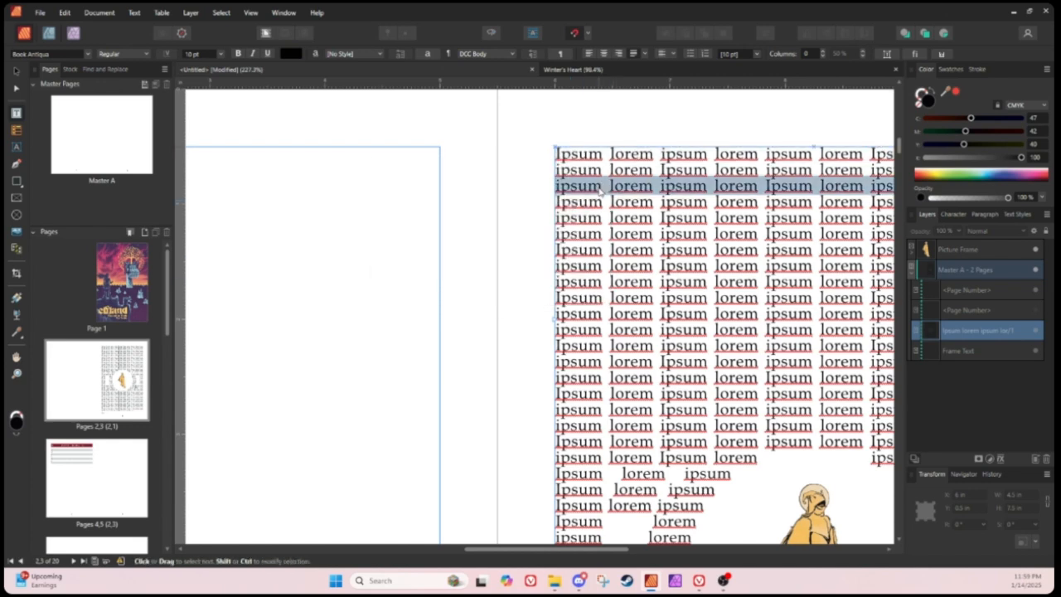
pyautogui.rightClick(600, 189)
pyautogui.click(664, 346)
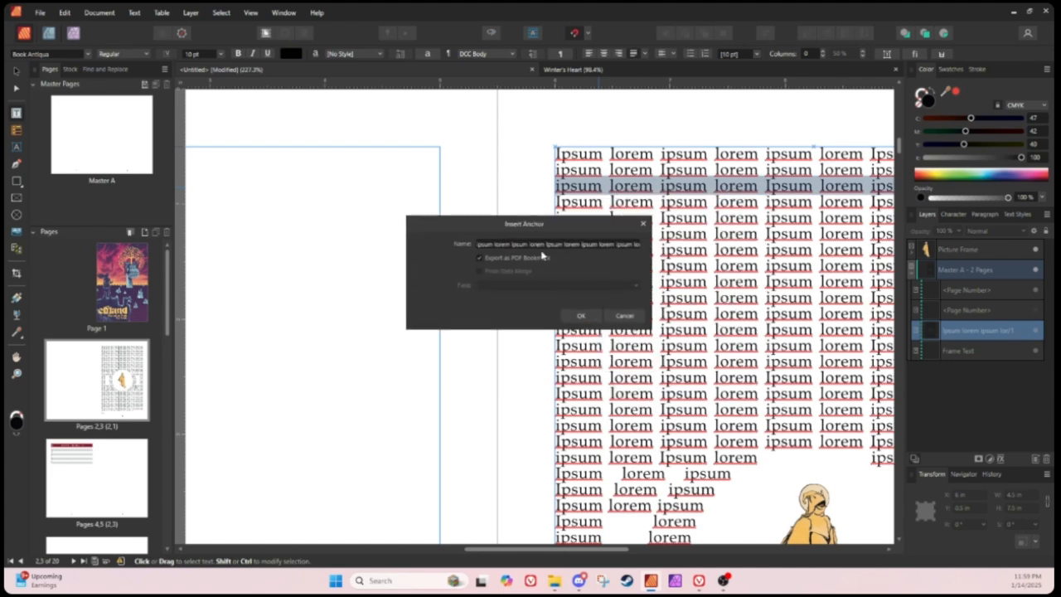
pyautogui.tripleClick(530, 244)
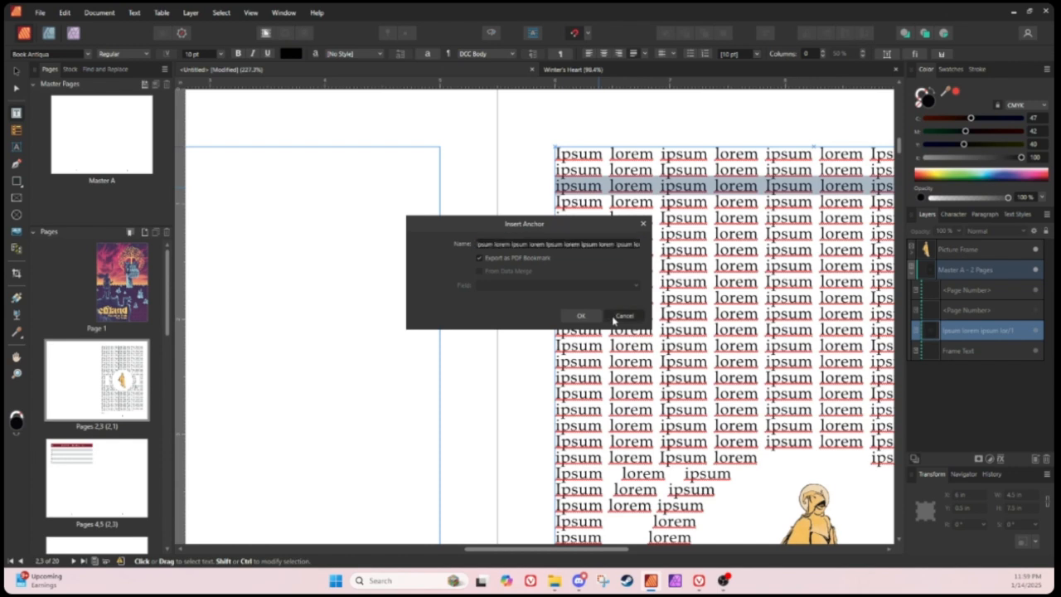
pyautogui.click(615, 318)
pyautogui.click(623, 234)
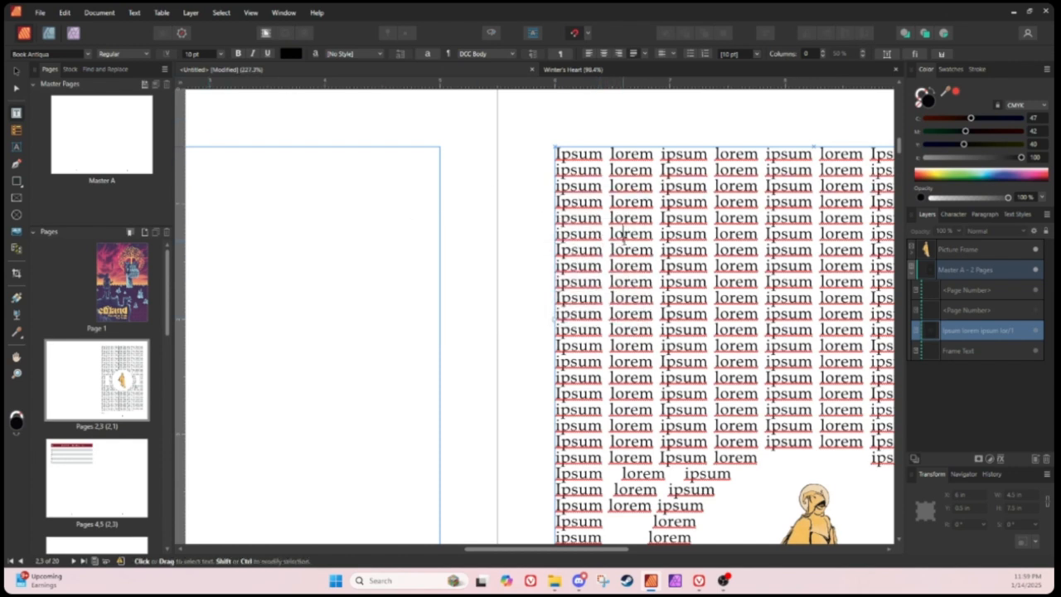
# Step: Inspect both placed images in the Resource Manager, locate the King in Yellow picture in the document, and close the manager
pyautogui.click(251, 13)
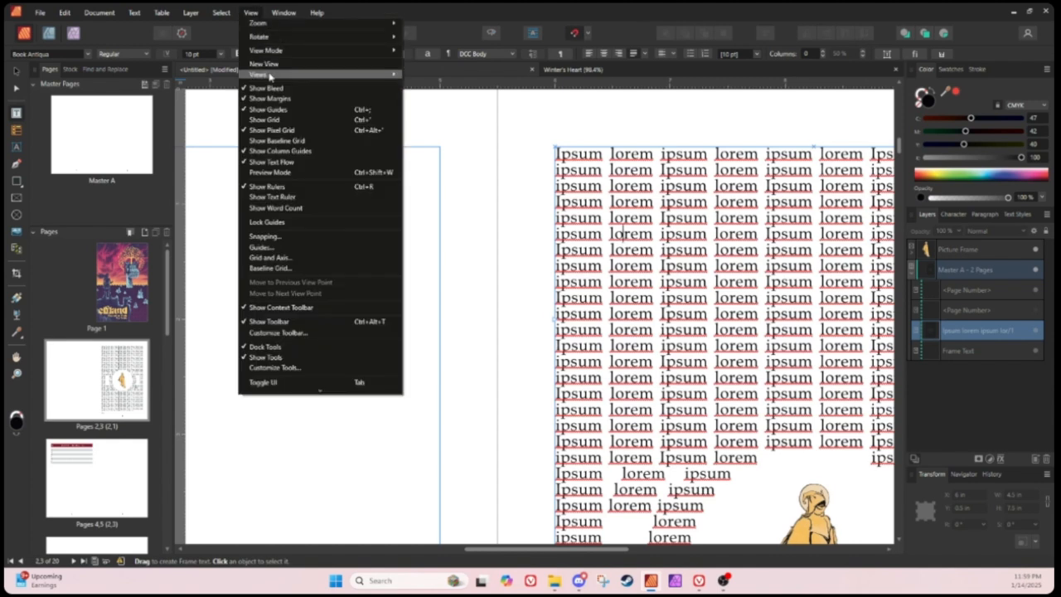
pyautogui.moveTo(277, 12)
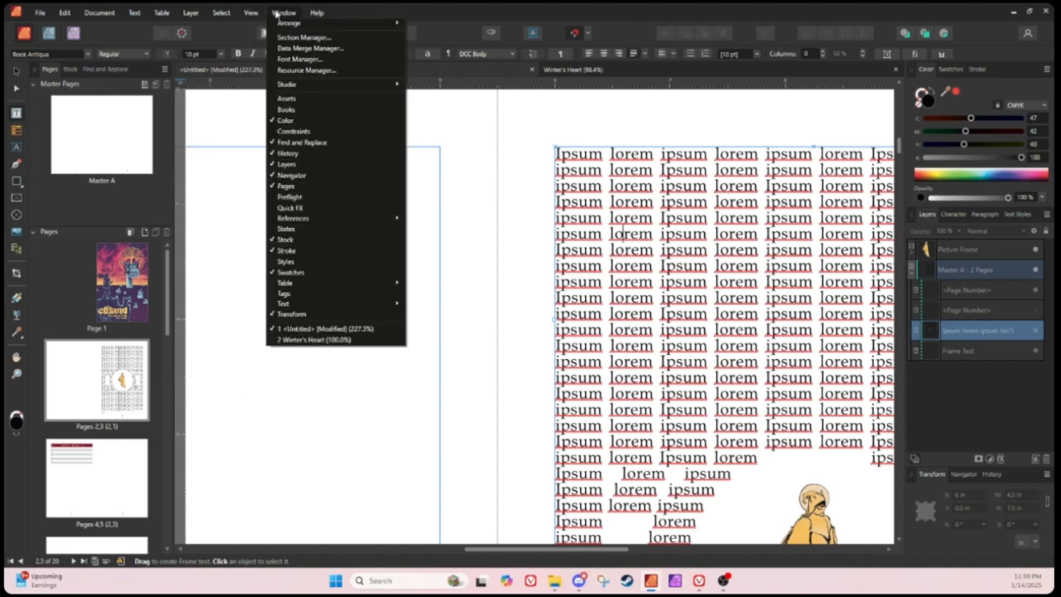
pyautogui.click(306, 70)
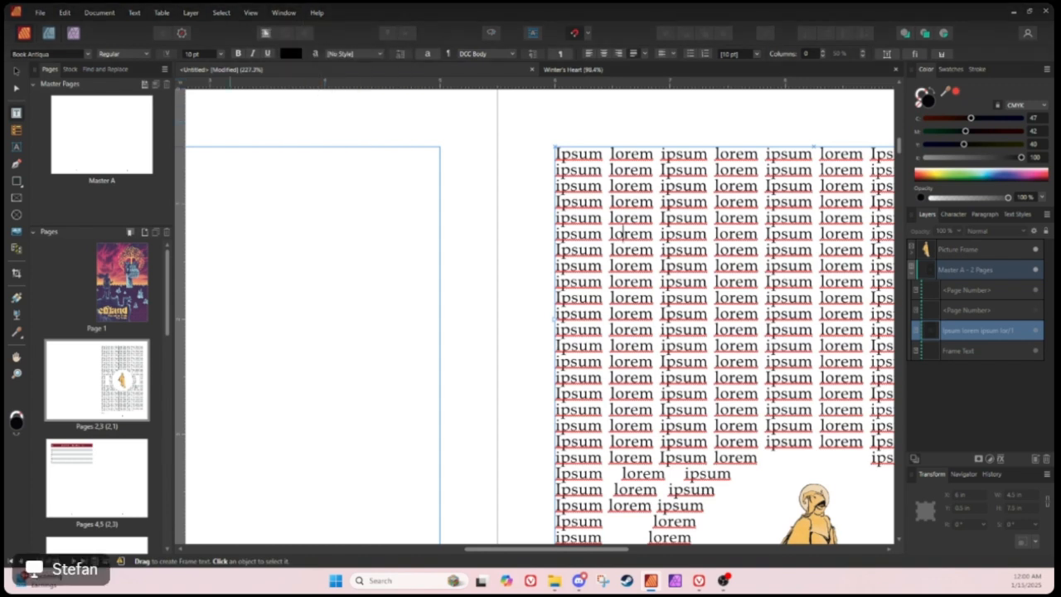
pyautogui.moveTo(737, 173); pyautogui.dragTo(636, 158)
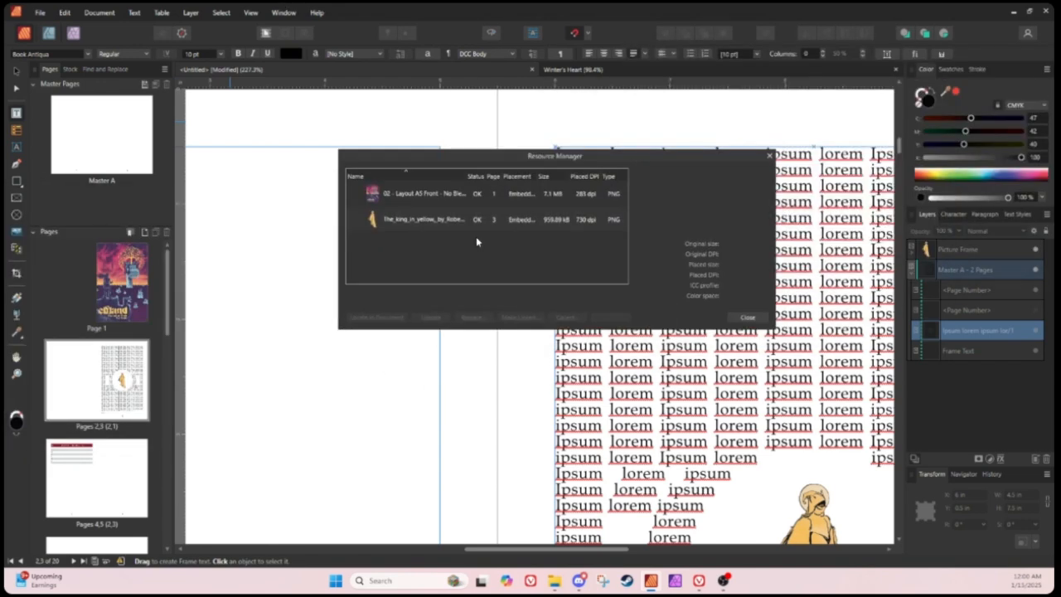
pyautogui.click(455, 220)
pyautogui.click(486, 192)
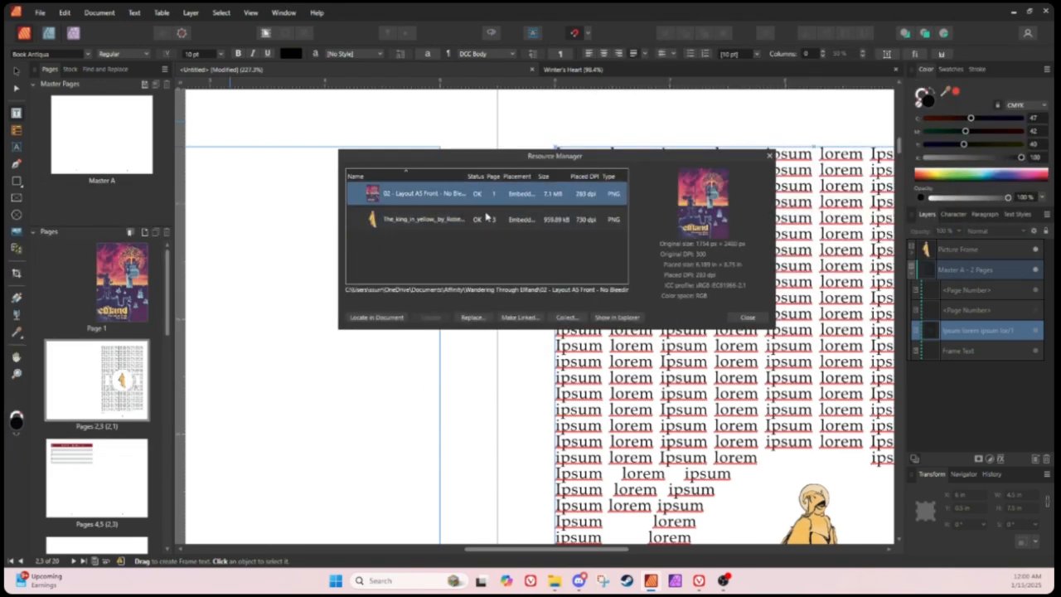
pyautogui.click(489, 220)
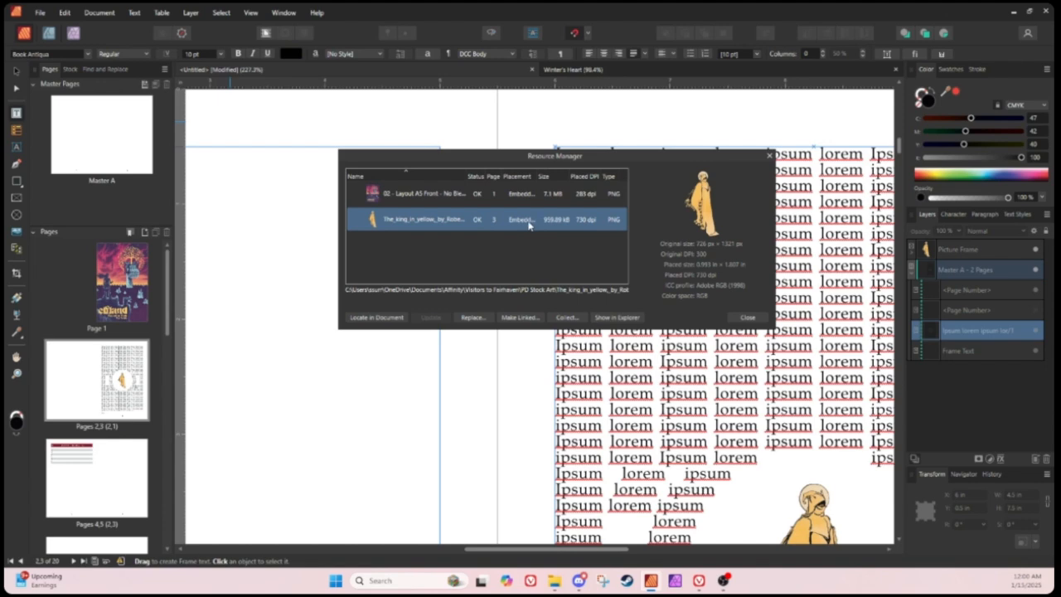
pyautogui.click(376, 317)
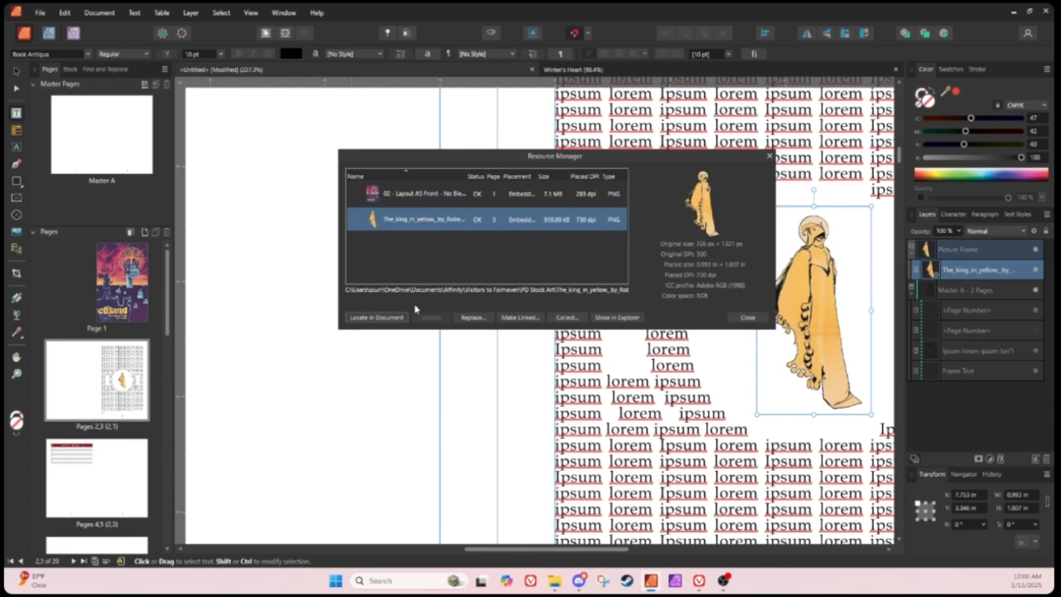
pyautogui.click(747, 318)
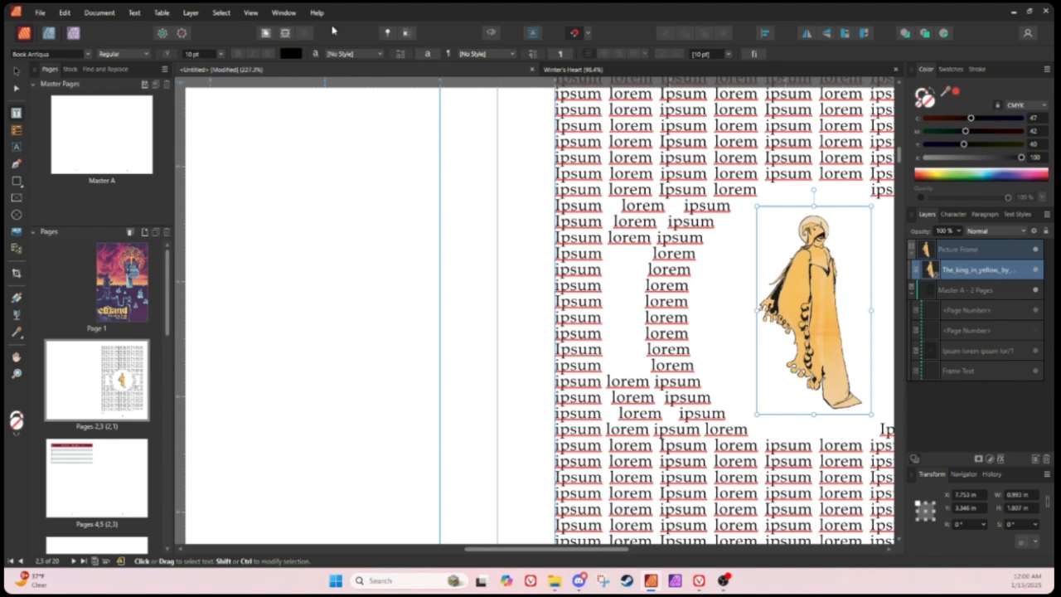
# Step: Examine the document information fields, open the Title field for editing, and close the fields
pyautogui.click(653, 253)
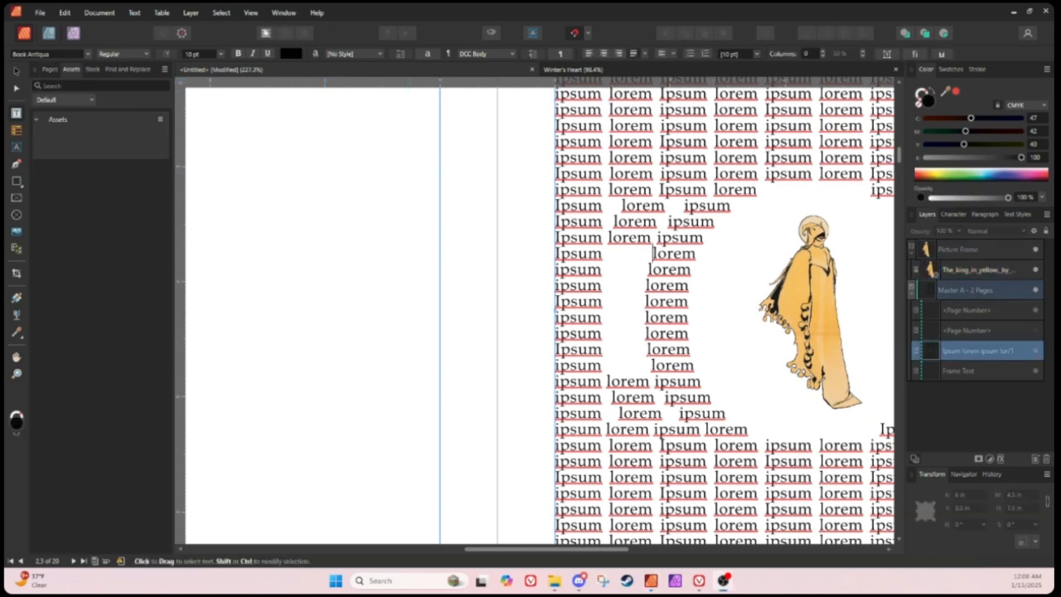
pyautogui.click(253, 13)
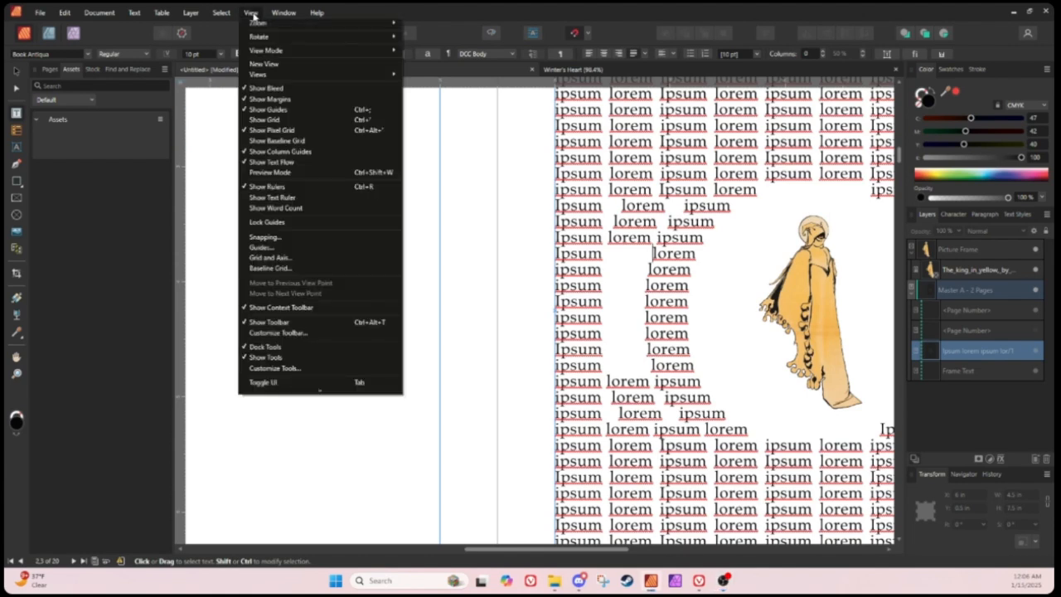
pyautogui.moveTo(273, 15)
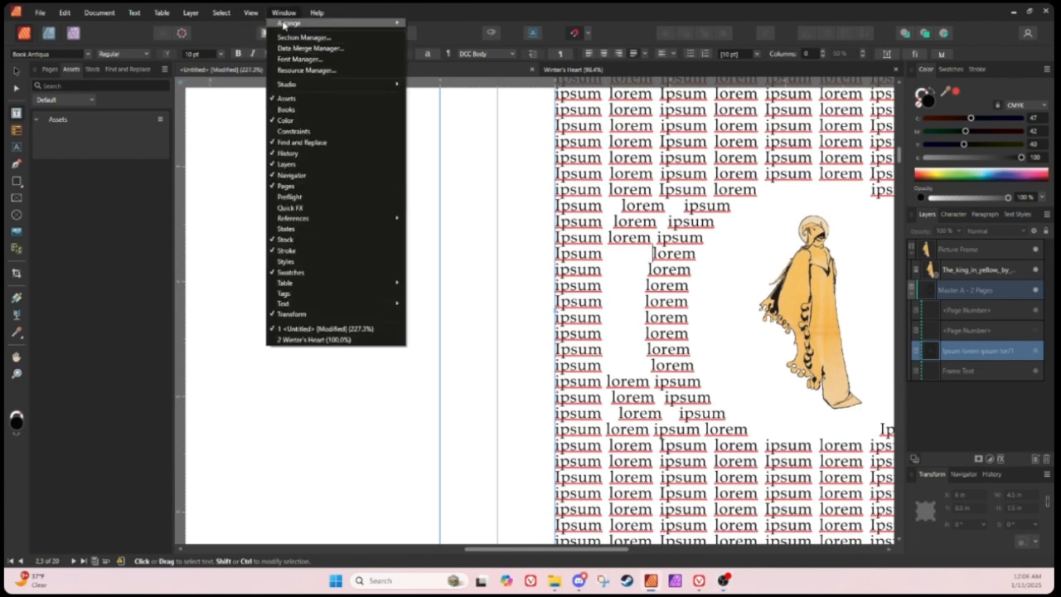
pyautogui.moveTo(340, 218)
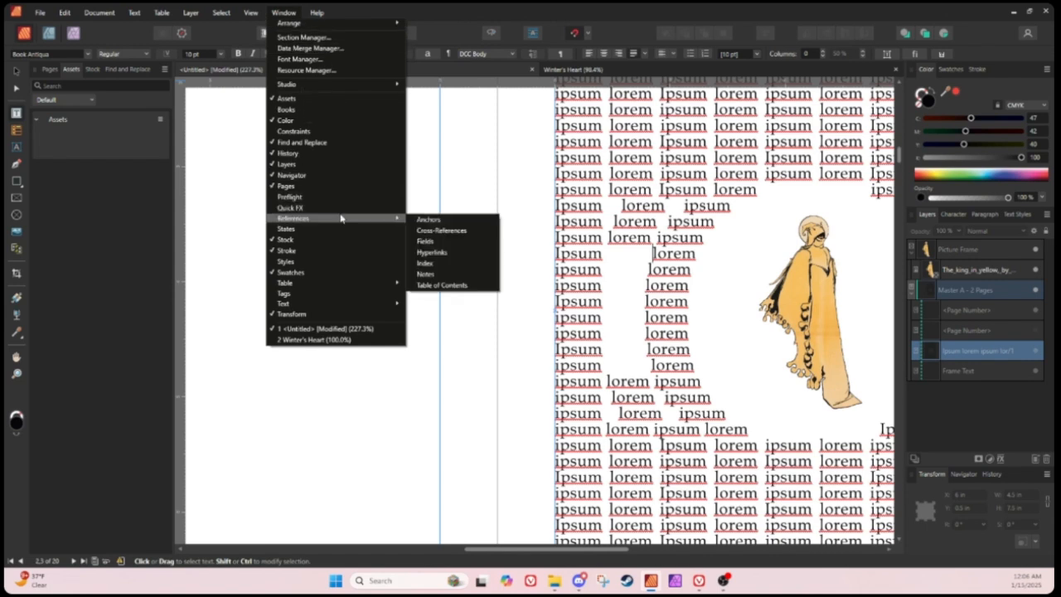
pyautogui.click(428, 241)
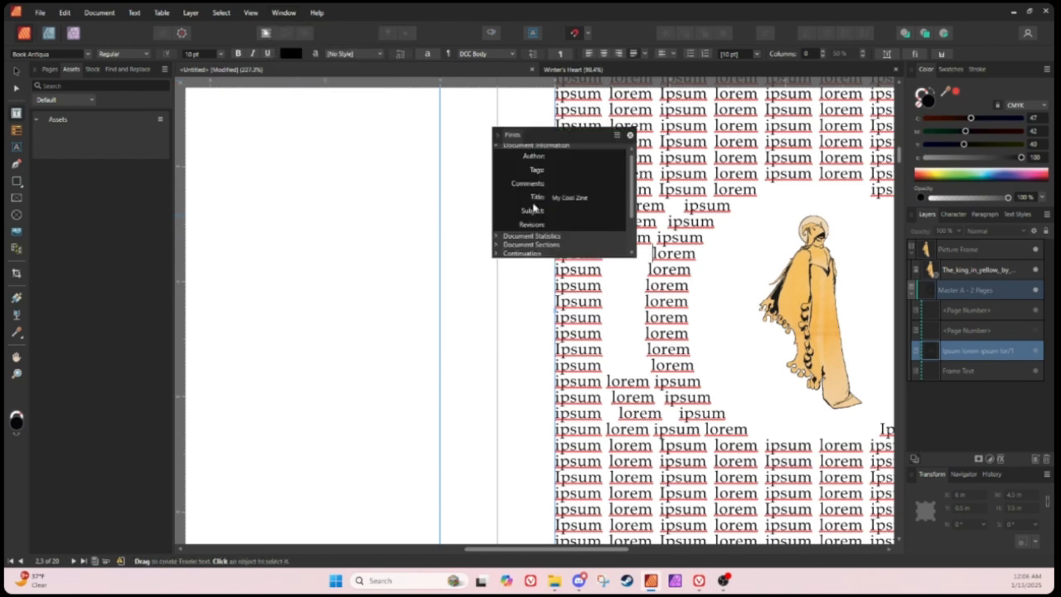
pyautogui.doubleClick(589, 199)
pyautogui.click(604, 197)
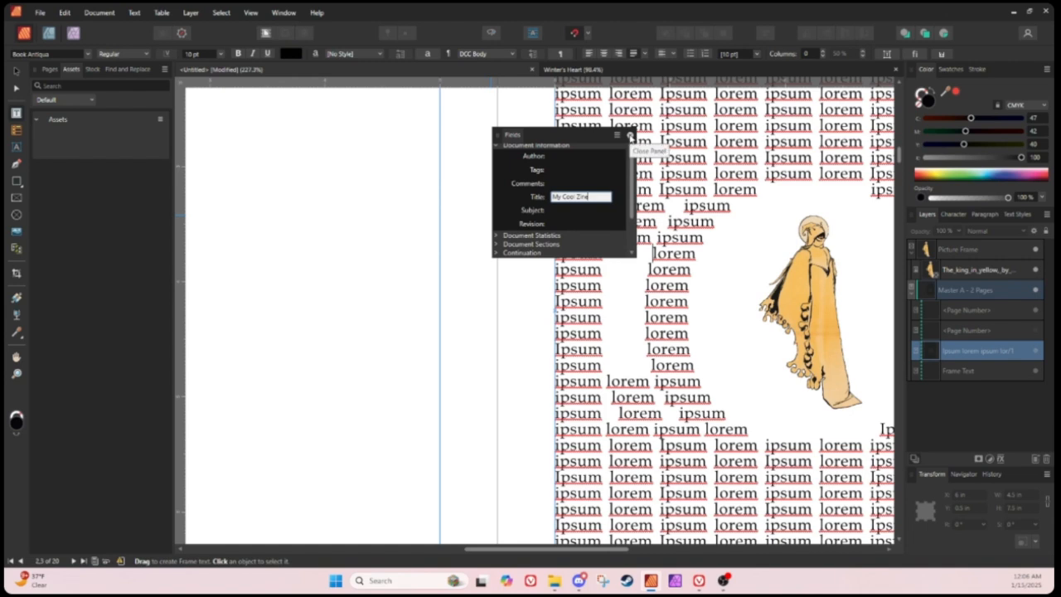
pyautogui.click(629, 136)
# Step: Open the document's export settings and choose PDF as the file format
pyautogui.click(39, 13)
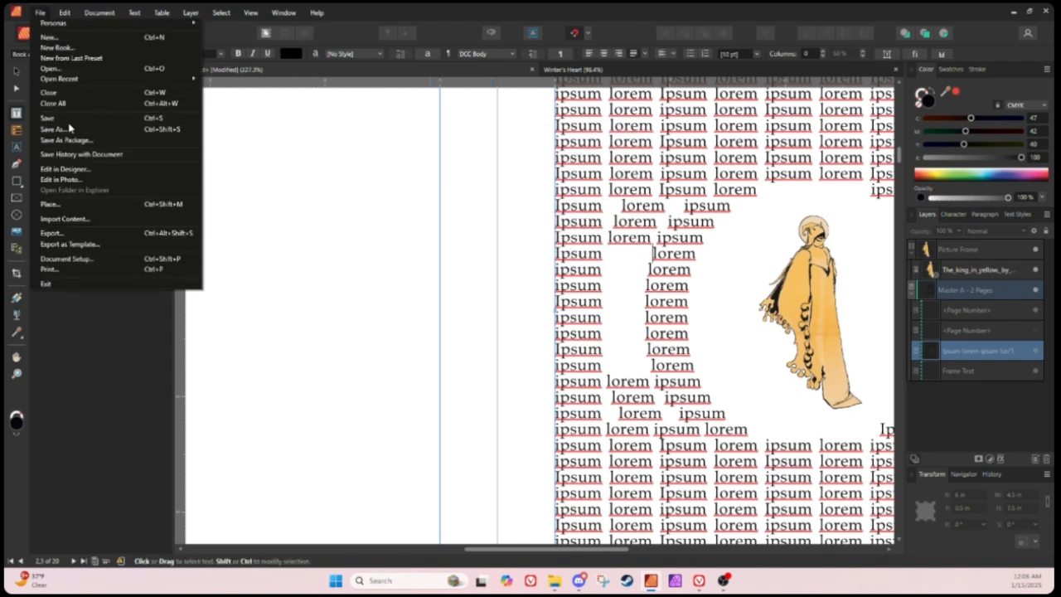
pyautogui.click(66, 234)
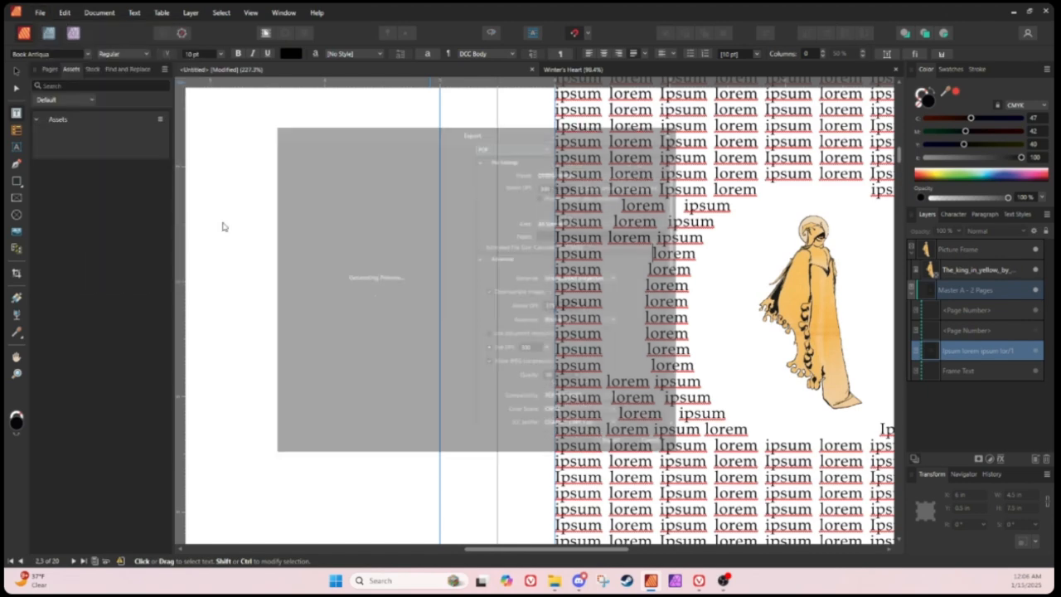
pyautogui.click(522, 136)
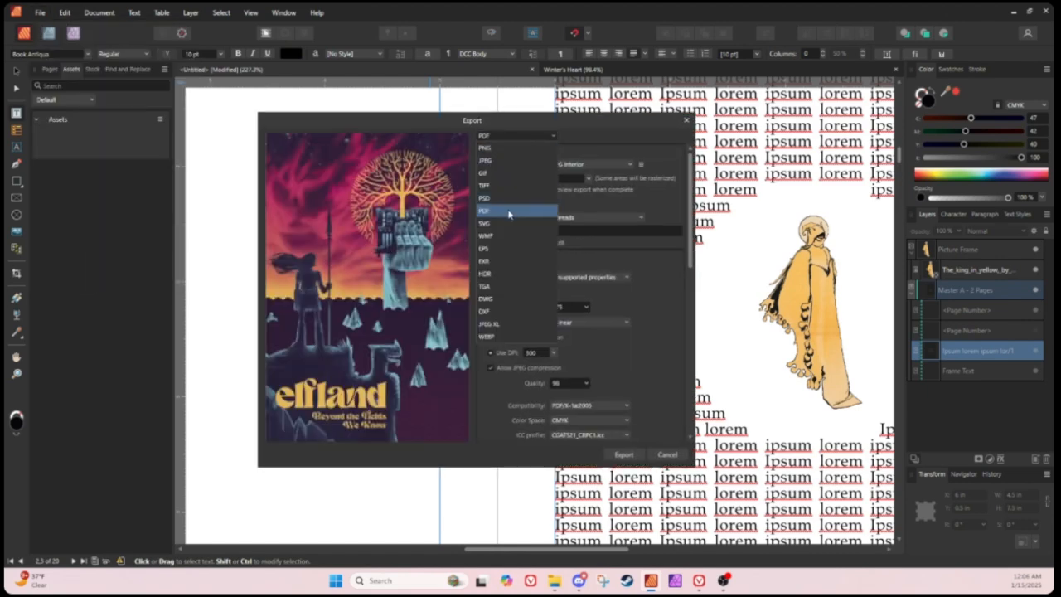
pyautogui.click(507, 214)
# Step: Apply the PDF (digital - small size) export preset and set the raster DPI to 144
pyautogui.click(592, 165)
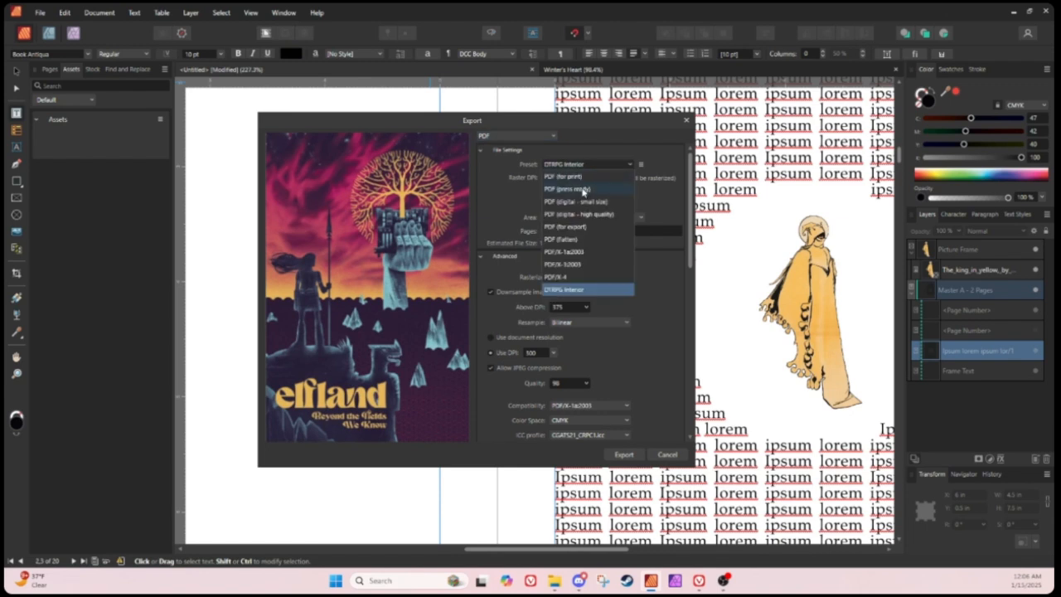
pyautogui.click(584, 201)
pyautogui.click(585, 179)
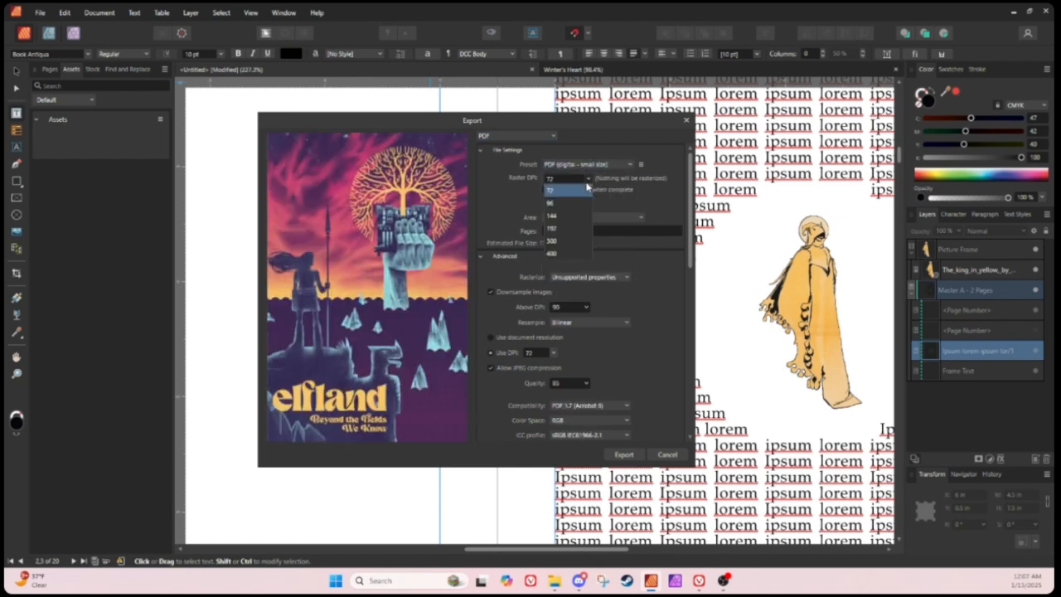
pyautogui.click(562, 215)
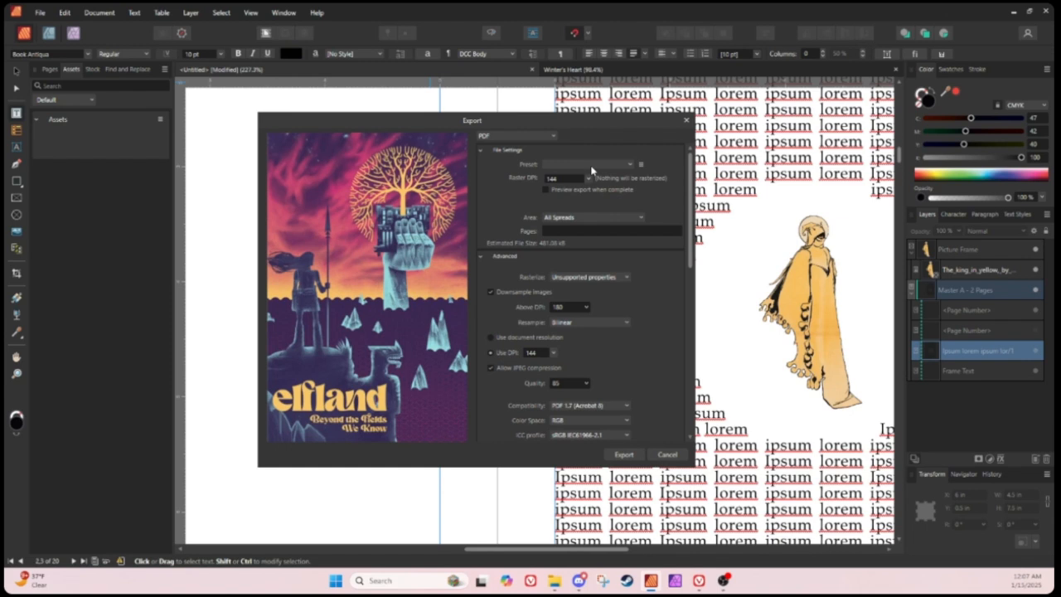
# Step: Apply the DTRPG Interior export preset and set the export area to All Pages
pyautogui.click(592, 165)
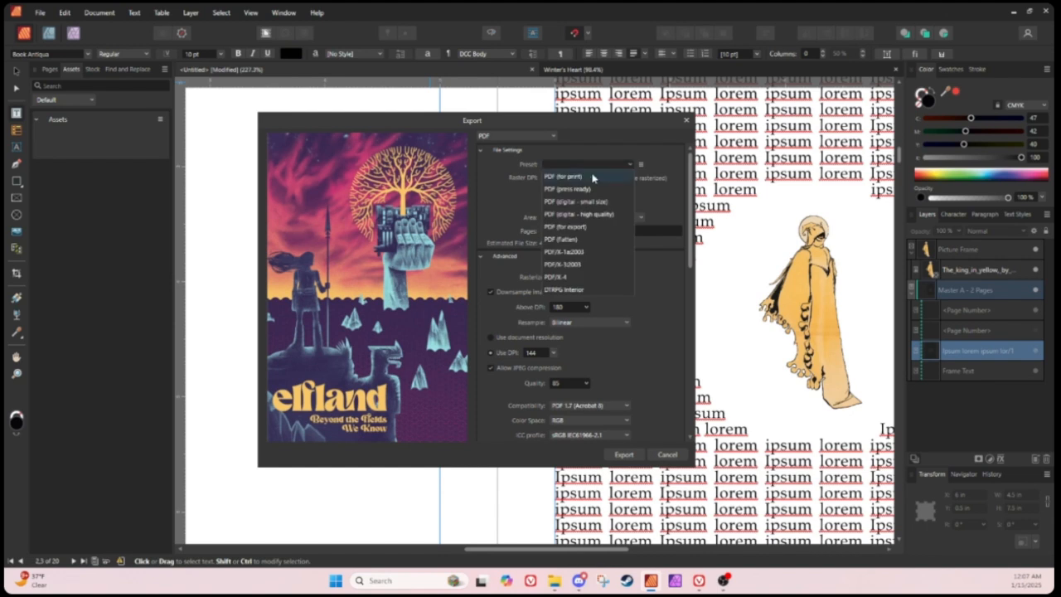
pyautogui.click(576, 290)
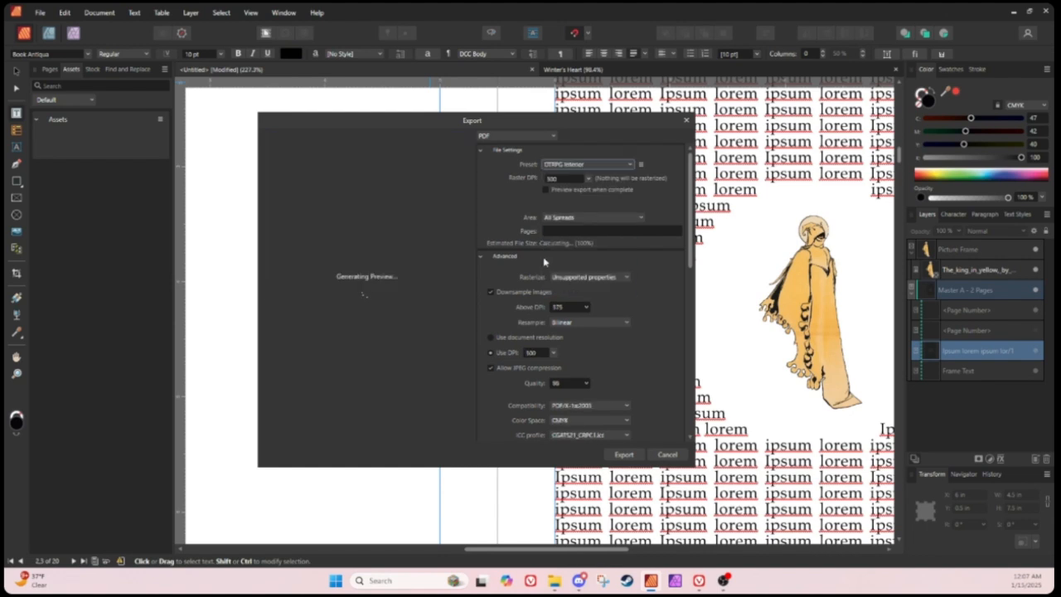
pyautogui.click(572, 220)
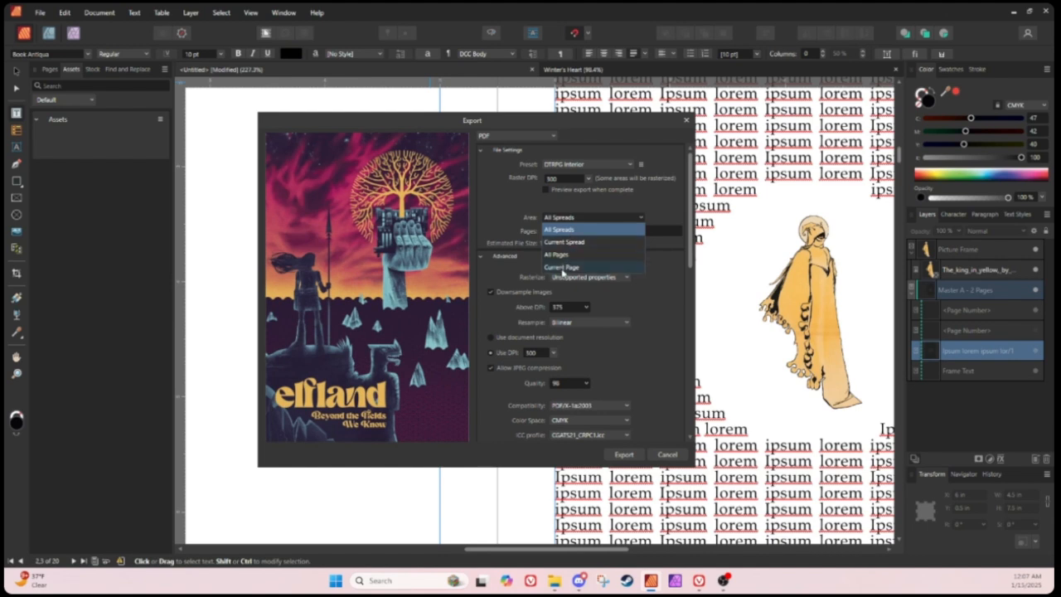
pyautogui.click(561, 255)
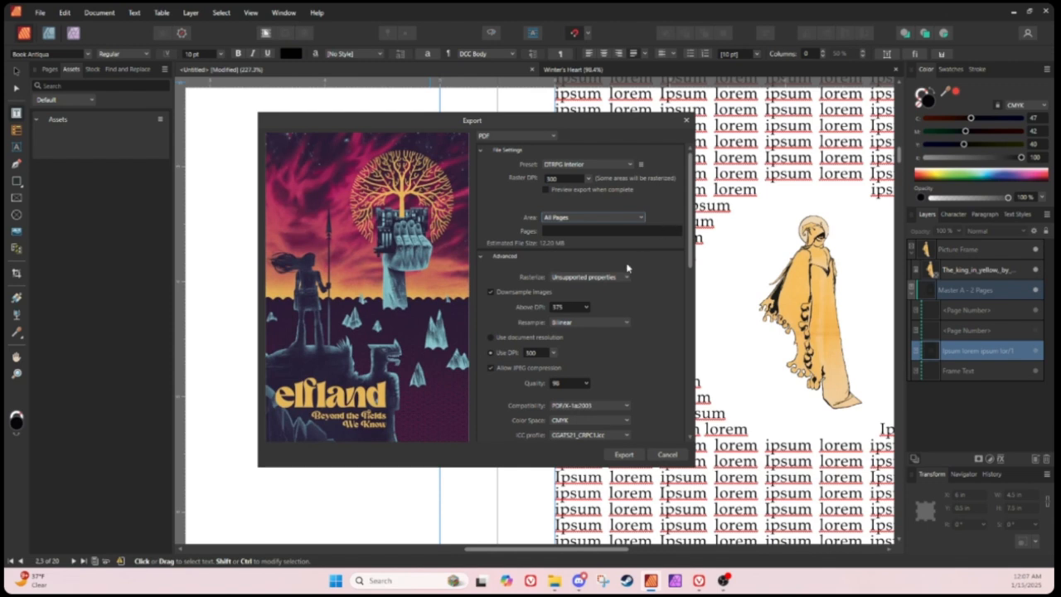
# Step: Examine the preset's advanced PDF settings, including image downsampling, compatibility, colour space, ICC profile, bleed, printers marks and font embedding
pyautogui.scroll(-3, 556, 295)
pyautogui.scroll(-5, 561, 302)
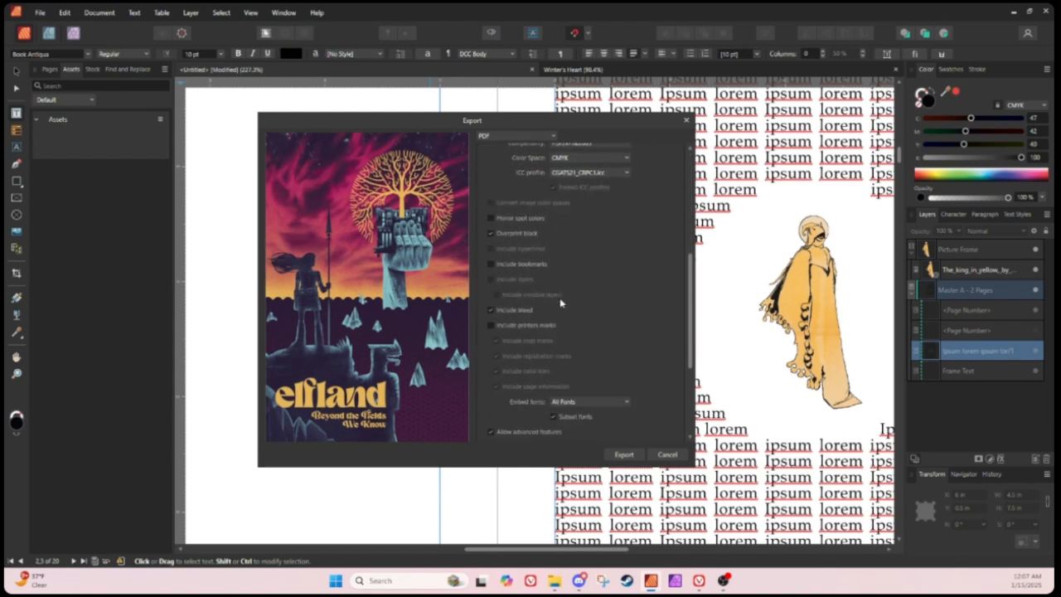
pyautogui.scroll(-5, 560, 302)
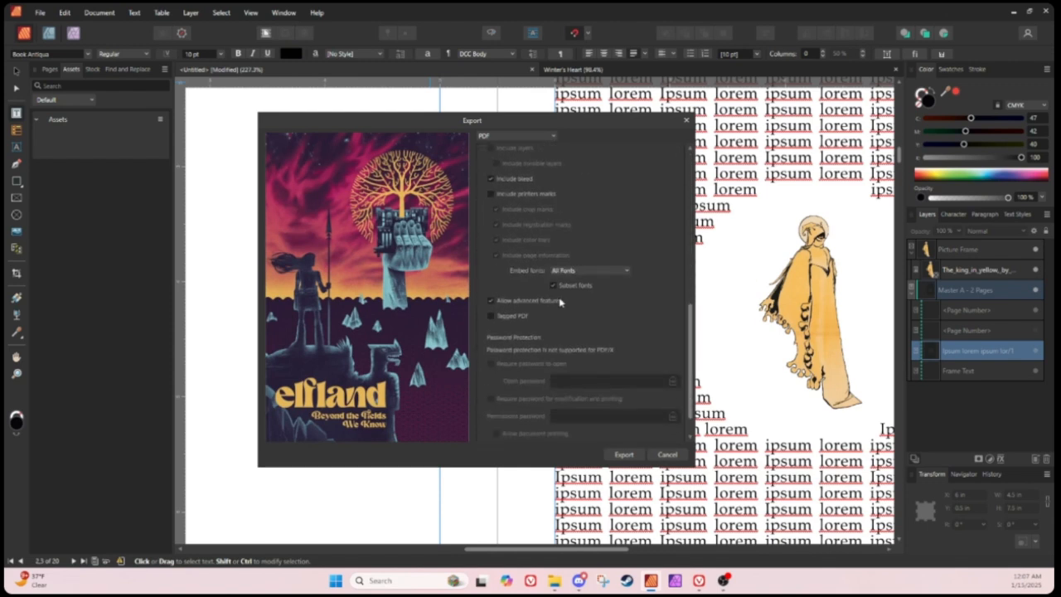
pyautogui.scroll(8, 560, 302)
pyautogui.scroll(-3, 580, 297)
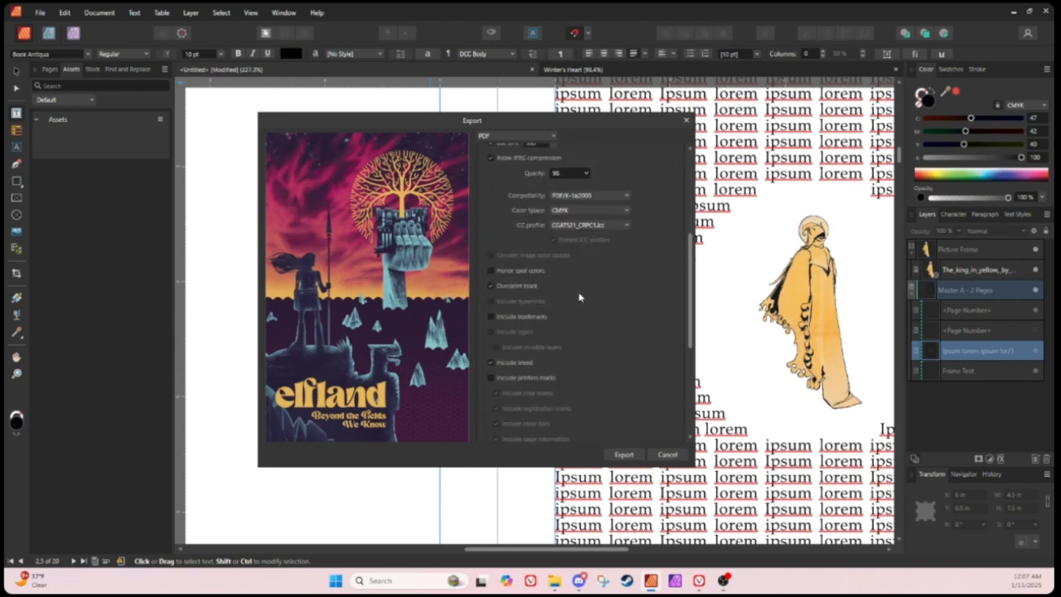
pyautogui.scroll(-3, 580, 298)
pyautogui.scroll(3, 572, 311)
pyautogui.scroll(4, 568, 319)
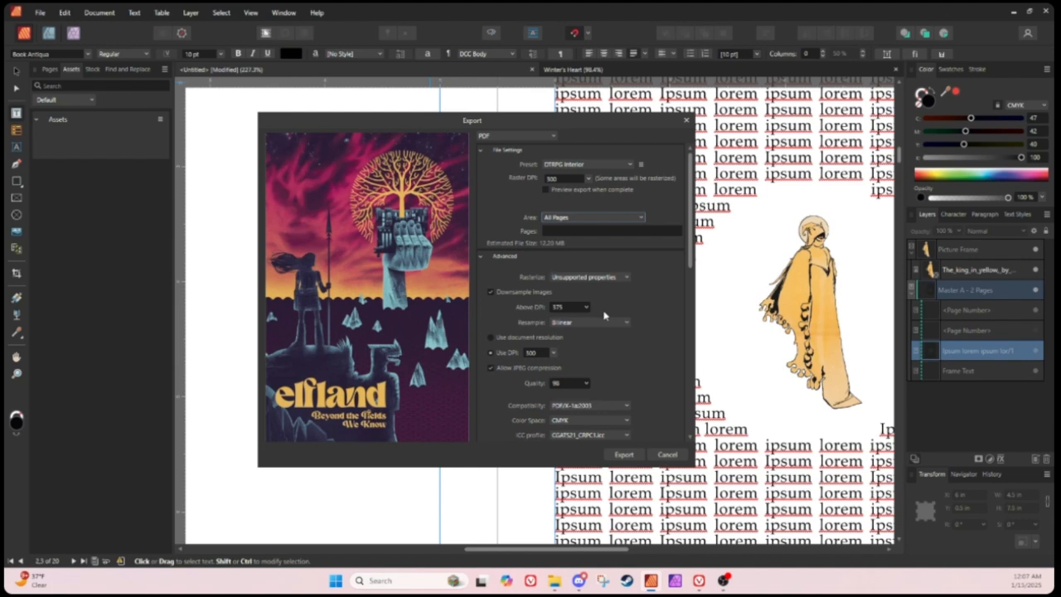
pyautogui.scroll(-1, 604, 315)
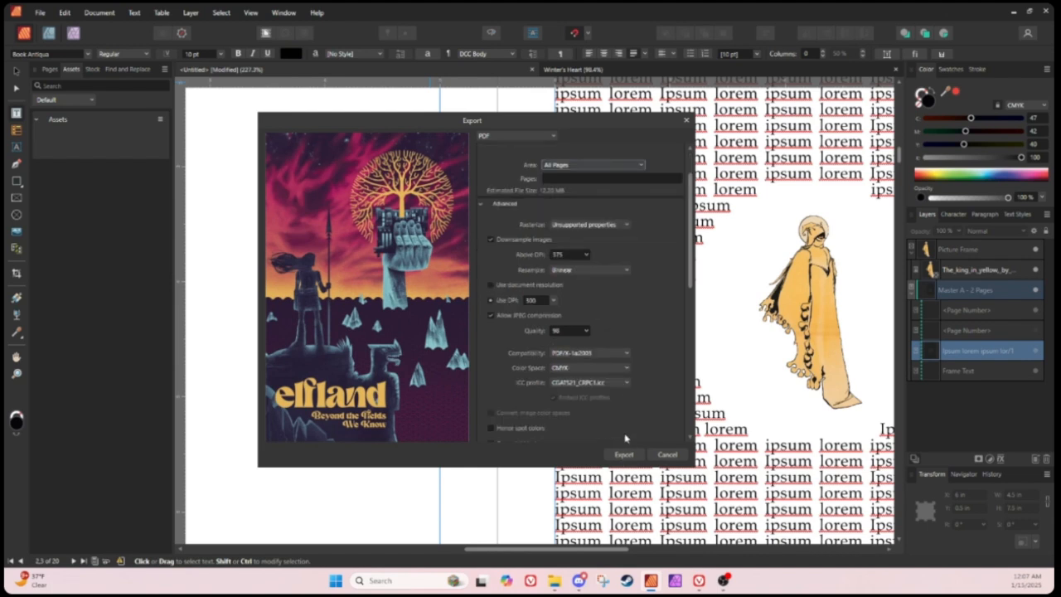
pyautogui.scroll(-1, 622, 422)
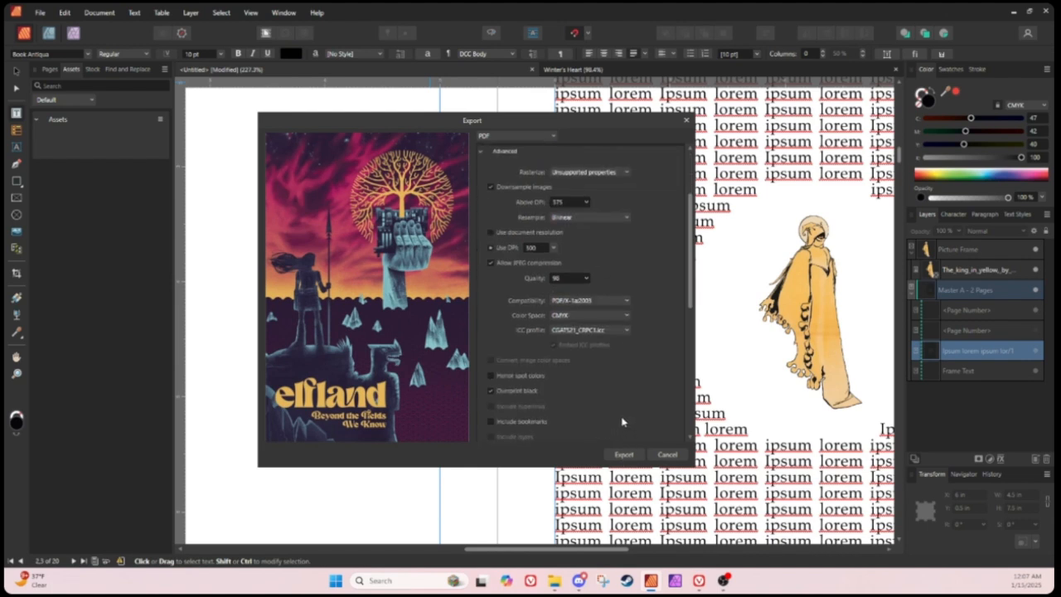